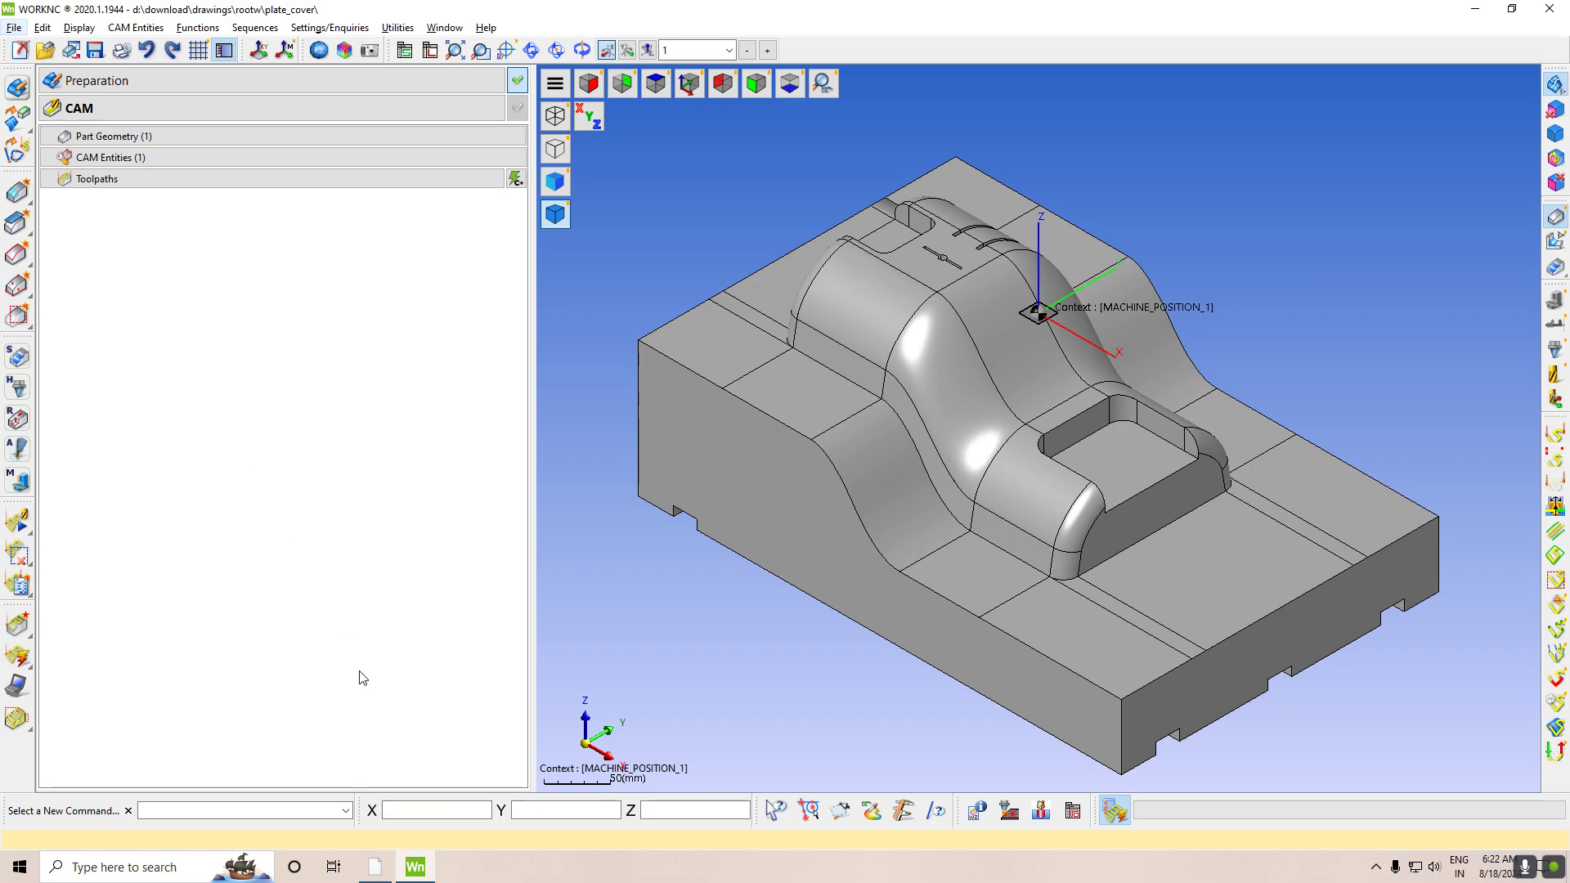
Minimize WORKNC and open the Local Disk (C:) drive in File Explorer
{"action": "left_click", "coordinate": [416, 869]}
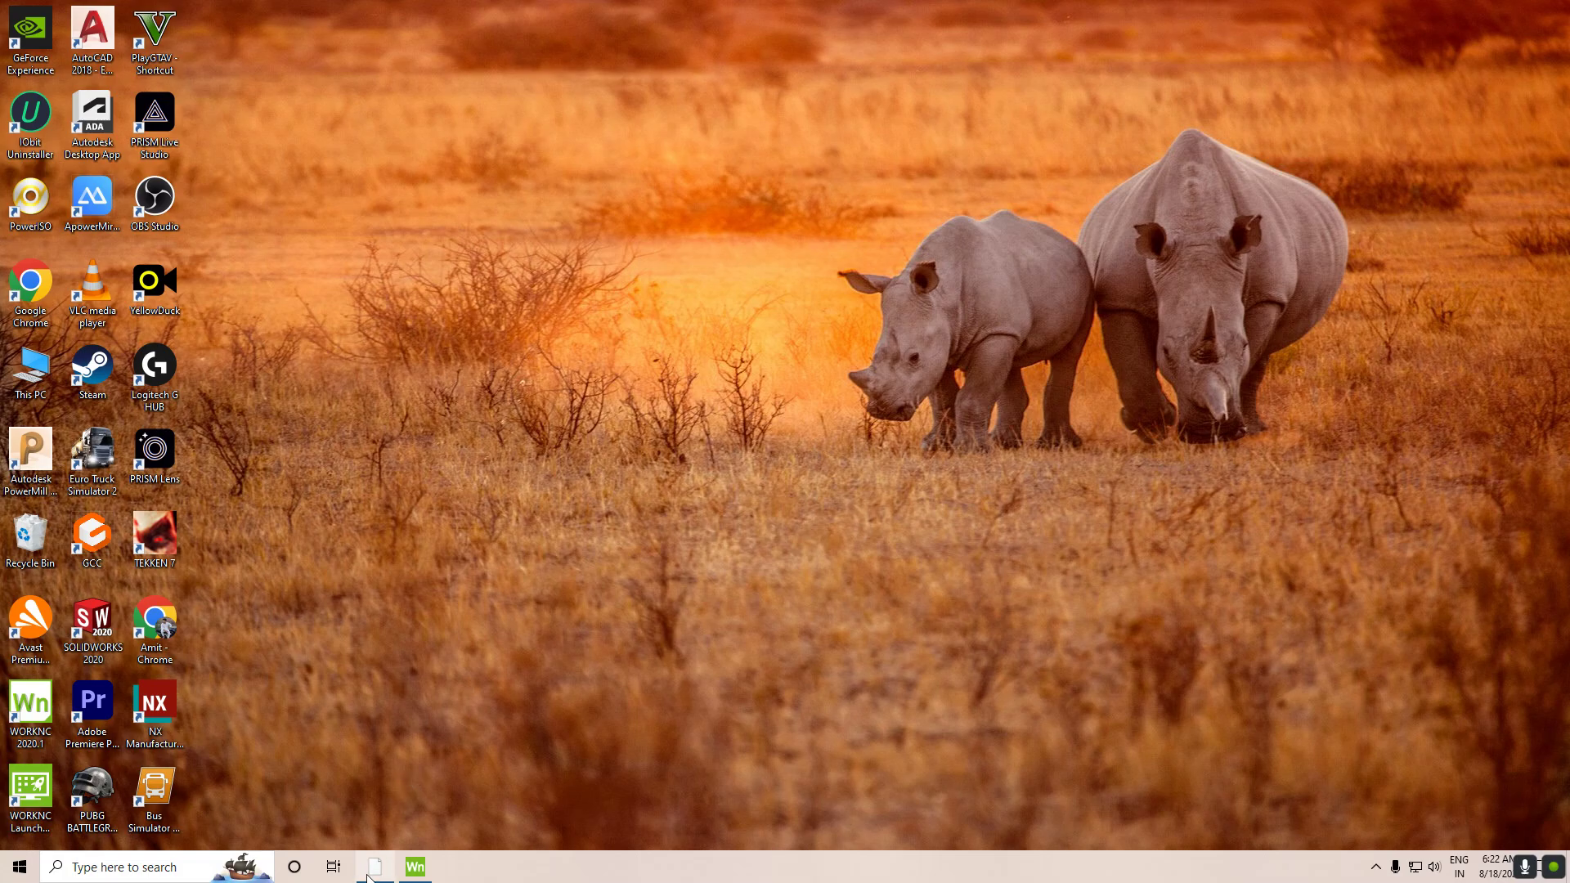
{"action": "left_click", "coordinate": [431, 878]}
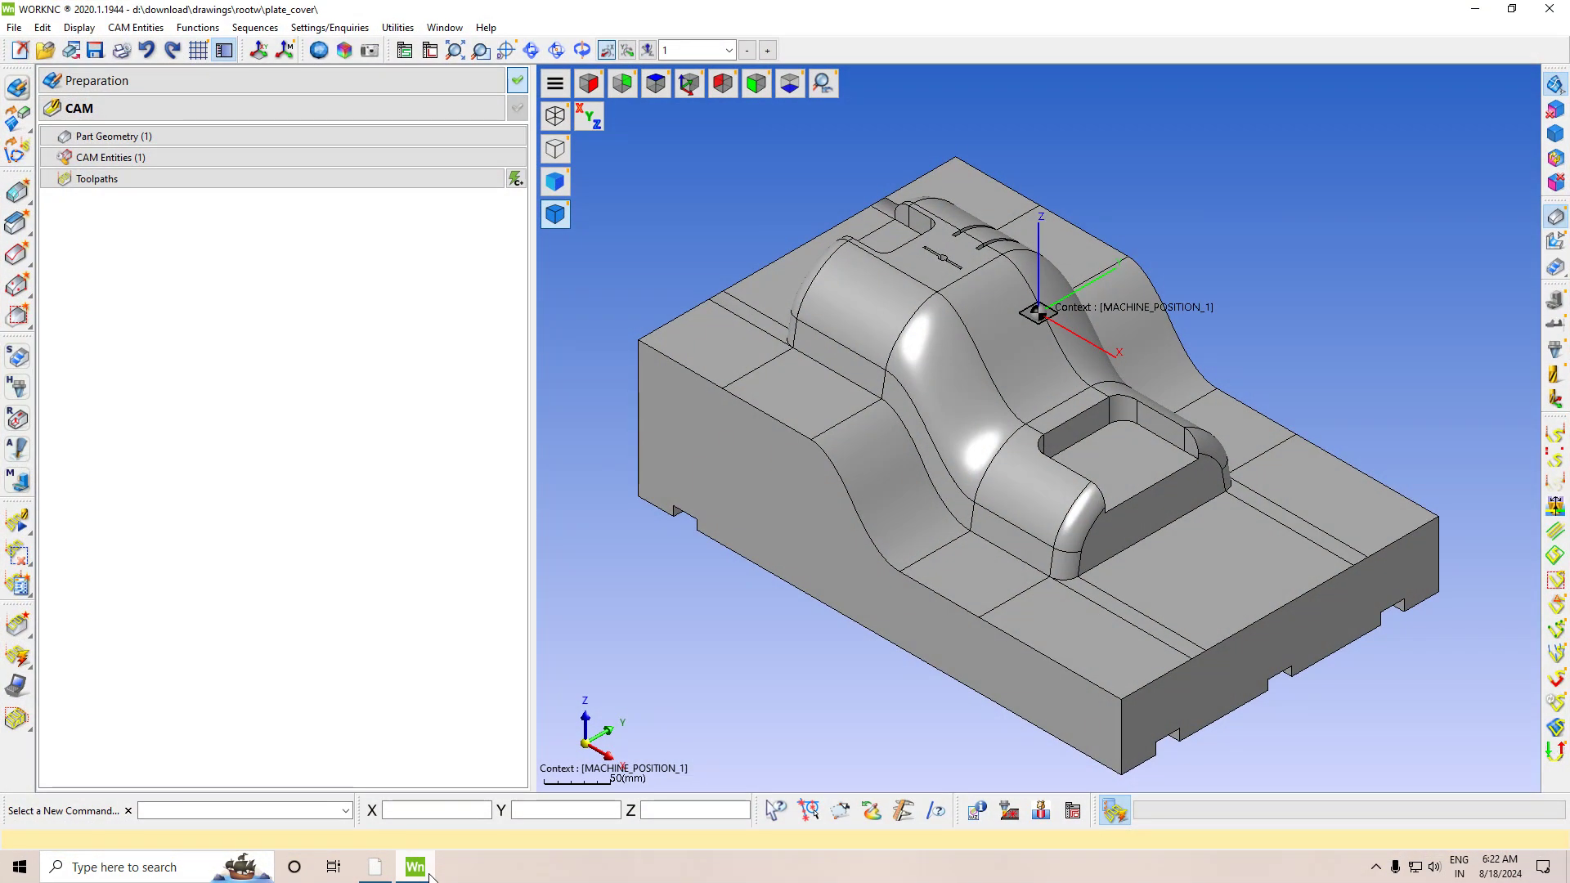
{"action": "left_click", "coordinate": [431, 877]}
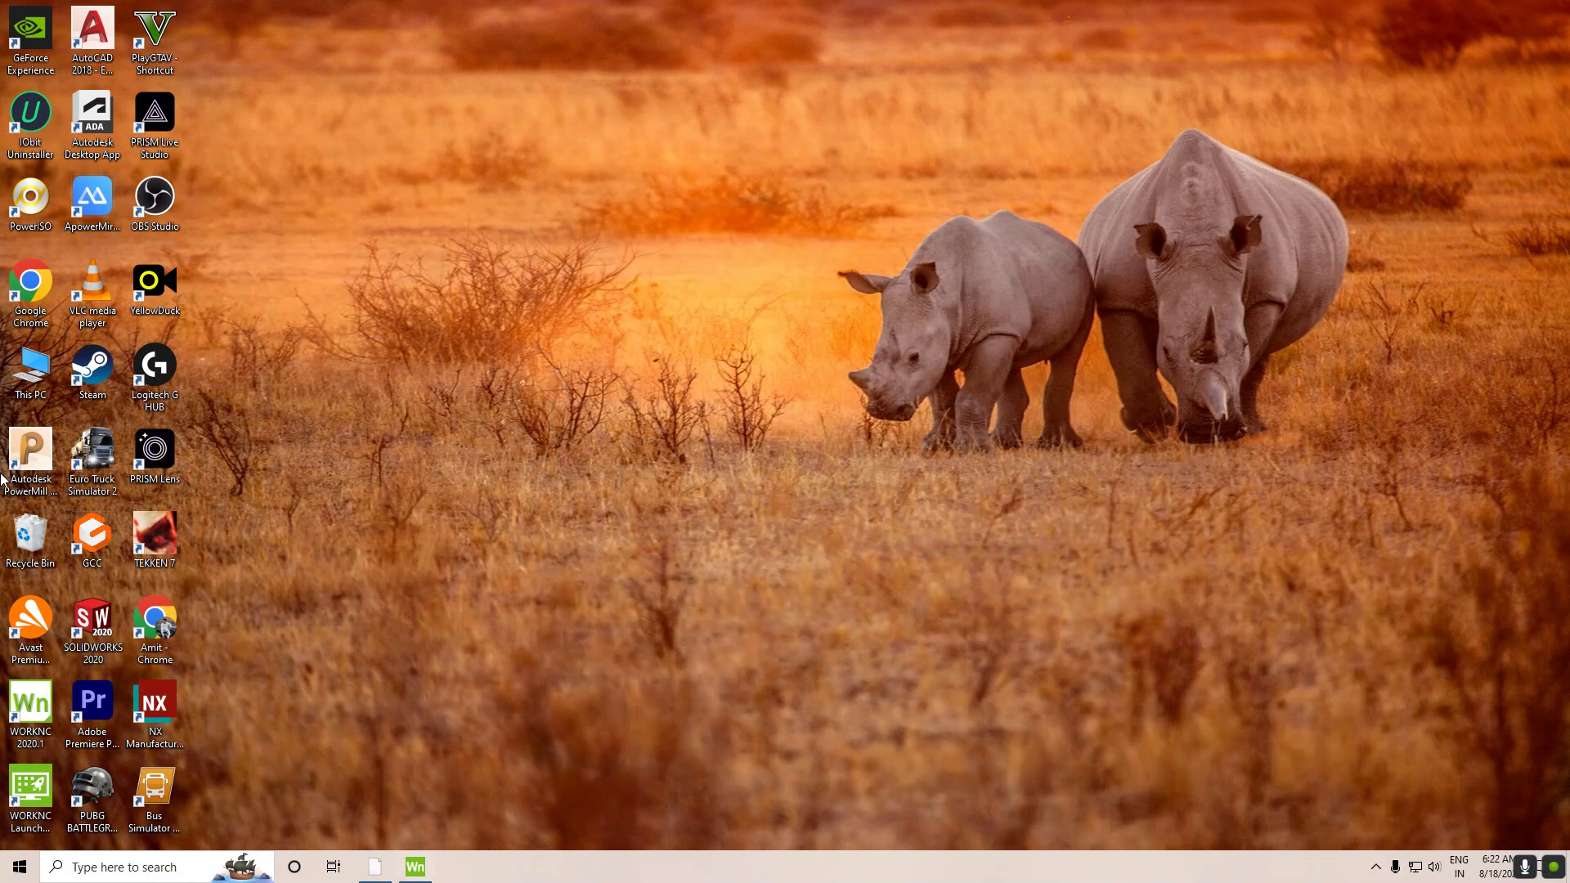
{"action": "double_click", "coordinate": [36, 384]}
{"action": "double_click", "coordinate": [319, 335]}
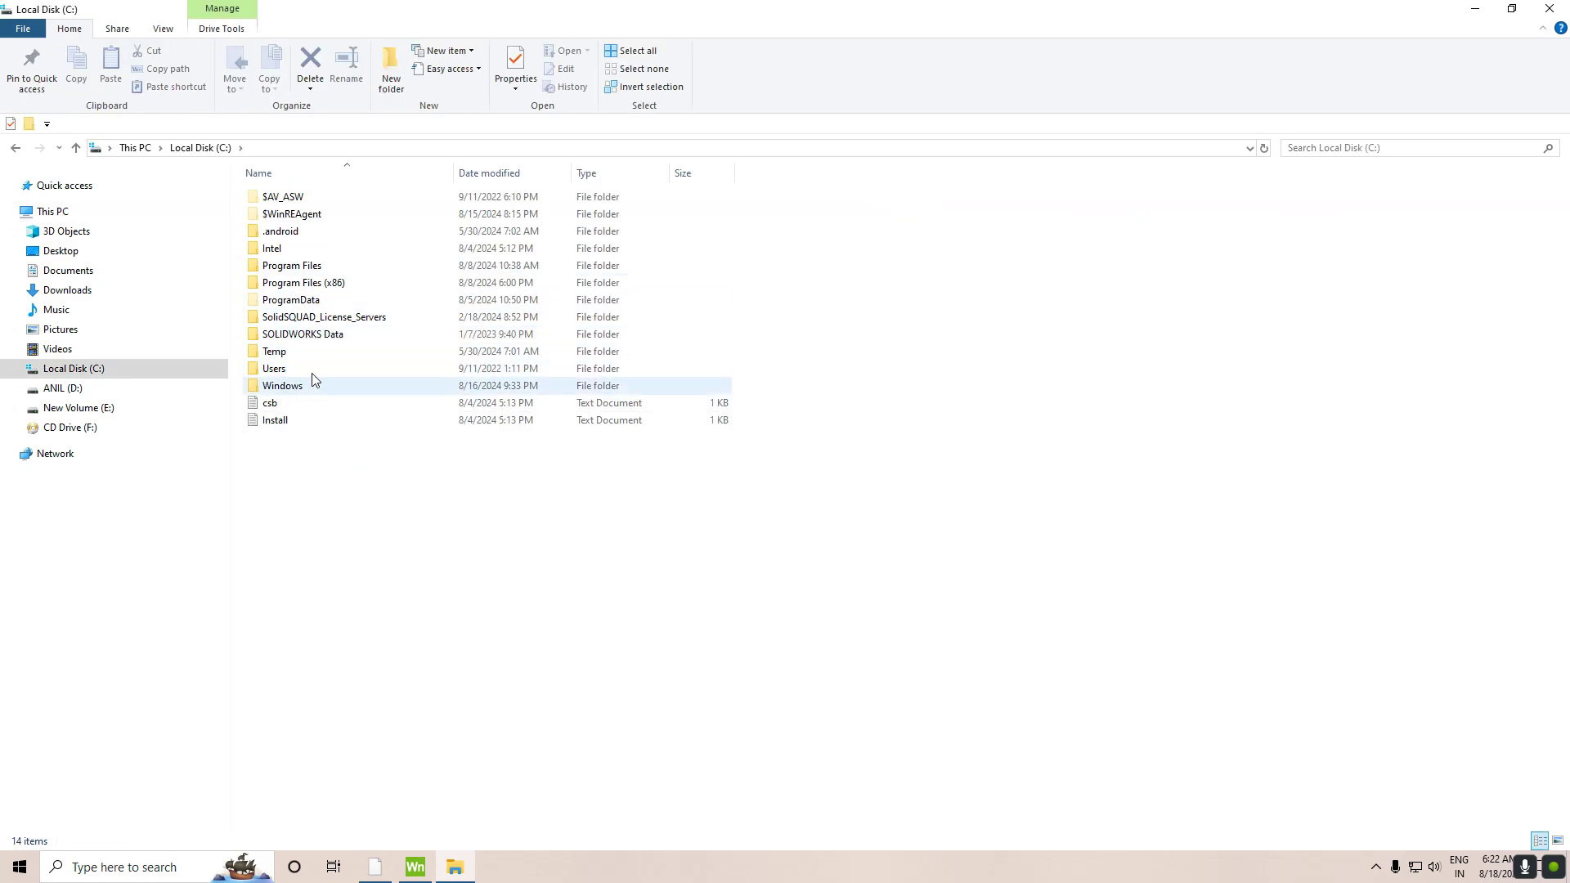
Inspect the ProgramData > WORKNC > 2020.1.1944 > pospro post files, then close Explorer
{"action": "double_click", "coordinate": [340, 301]}
{"action": "scroll", "coordinate": [368, 462], "scroll_direction": "down", "scroll_amount": 5}
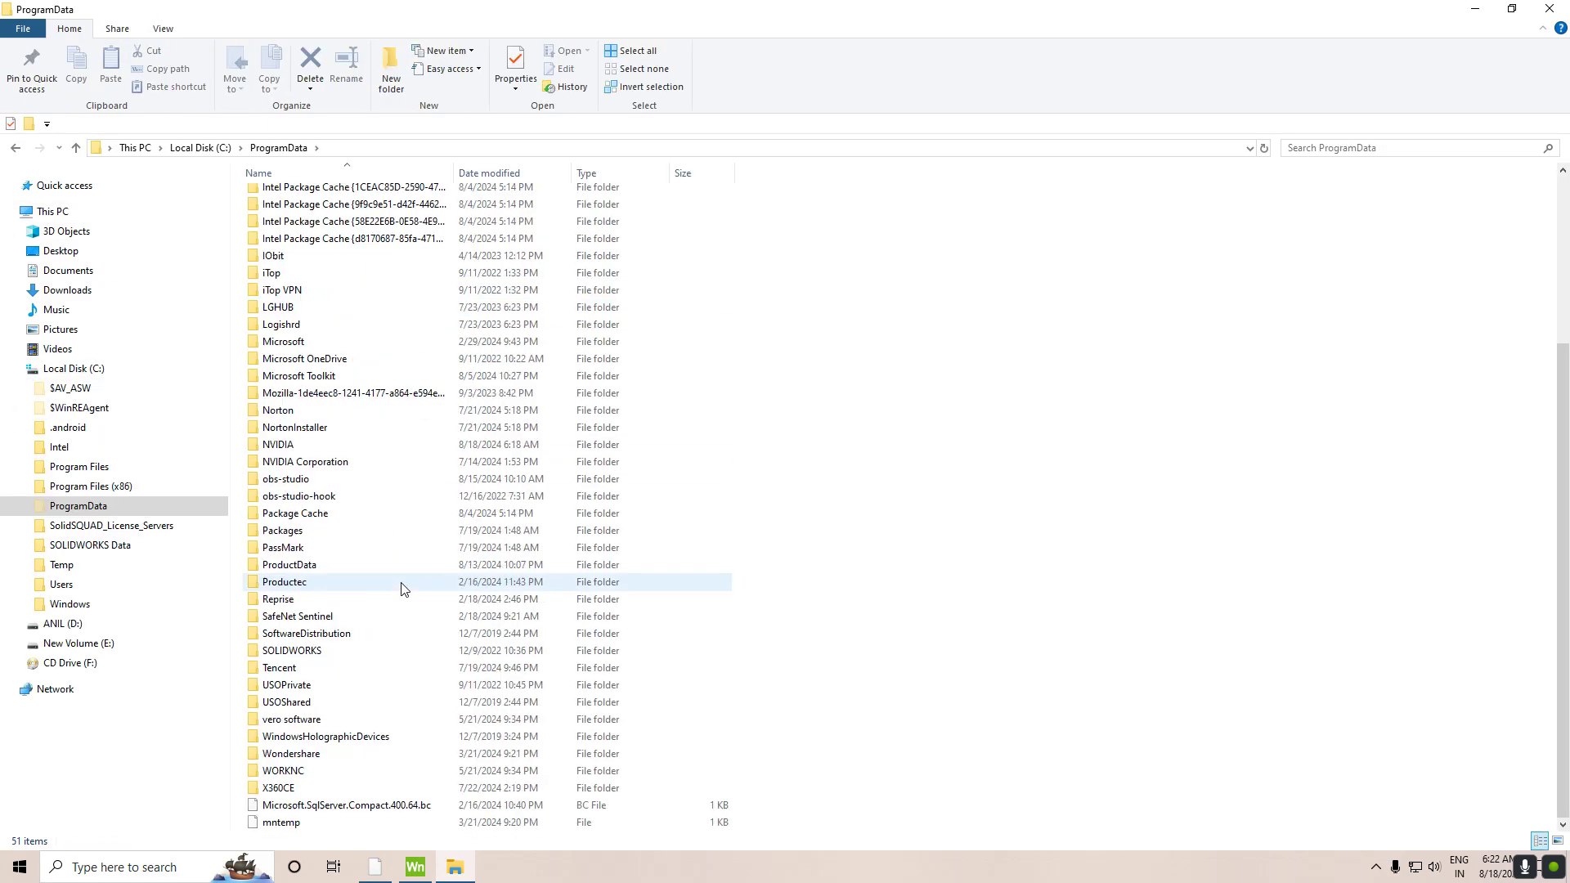
{"action": "double_click", "coordinate": [326, 772]}
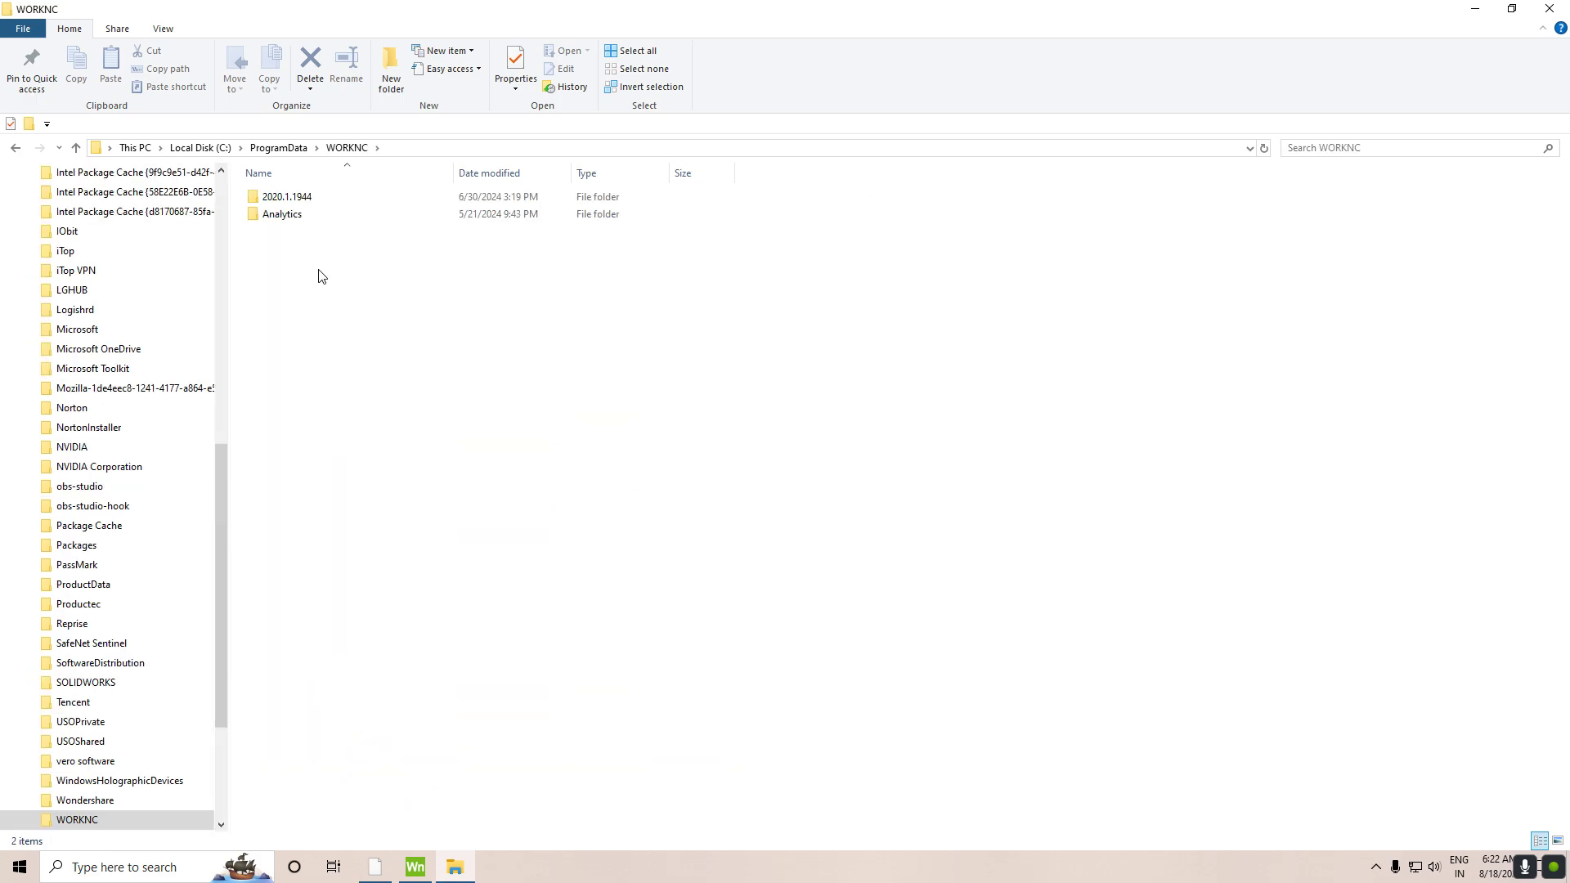
{"action": "left_click", "coordinate": [345, 201]}
{"action": "double_click", "coordinate": [345, 202]}
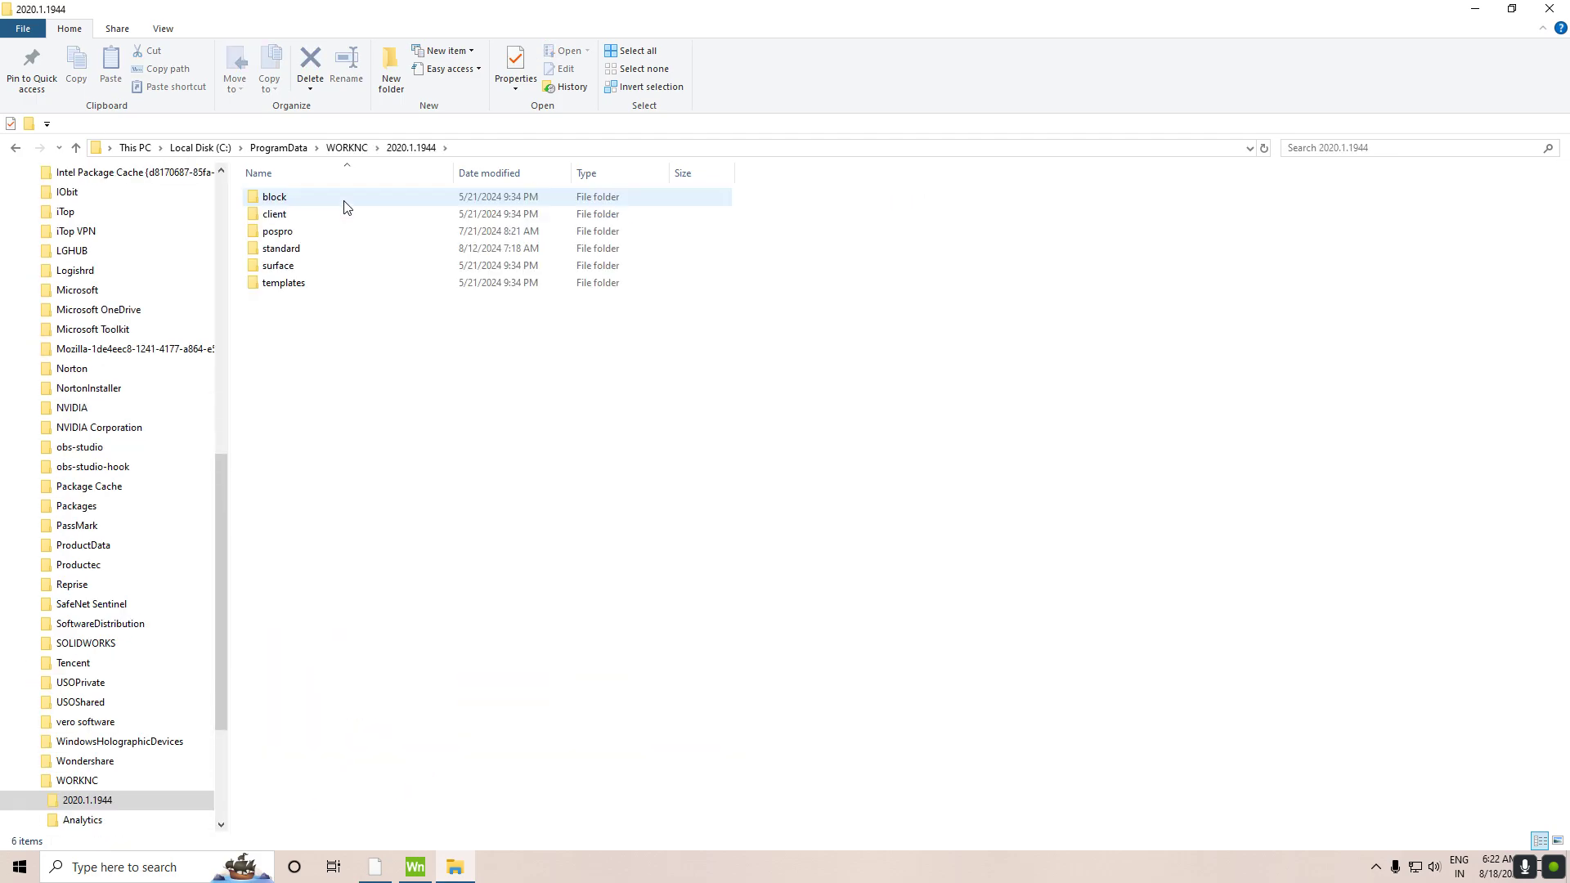
{"action": "double_click", "coordinate": [302, 233]}
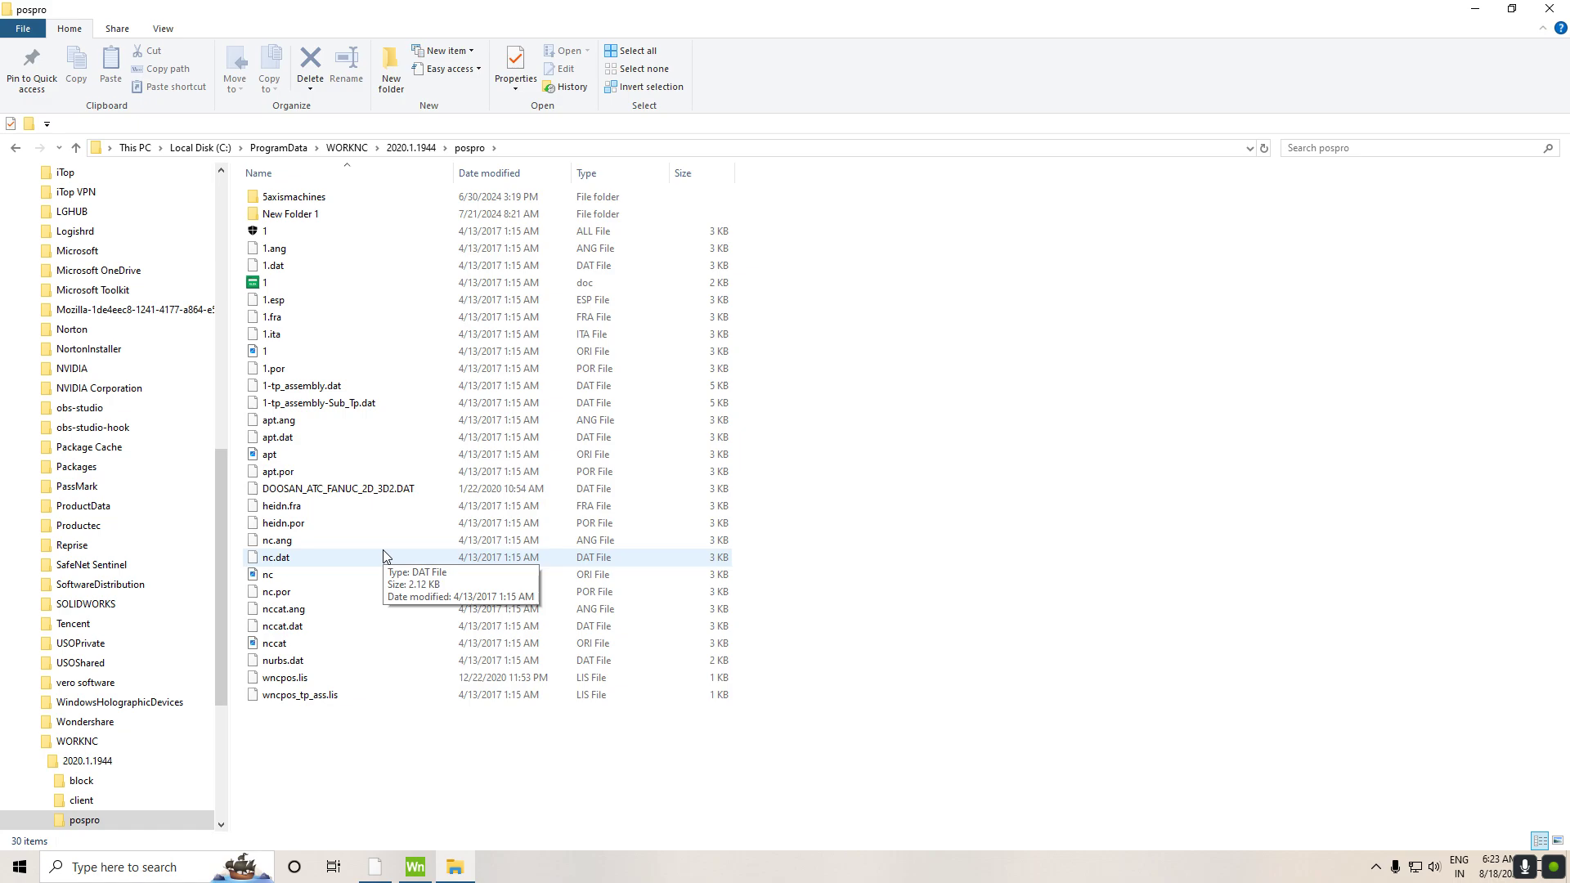
{"action": "key", "text": "alt+Left"}
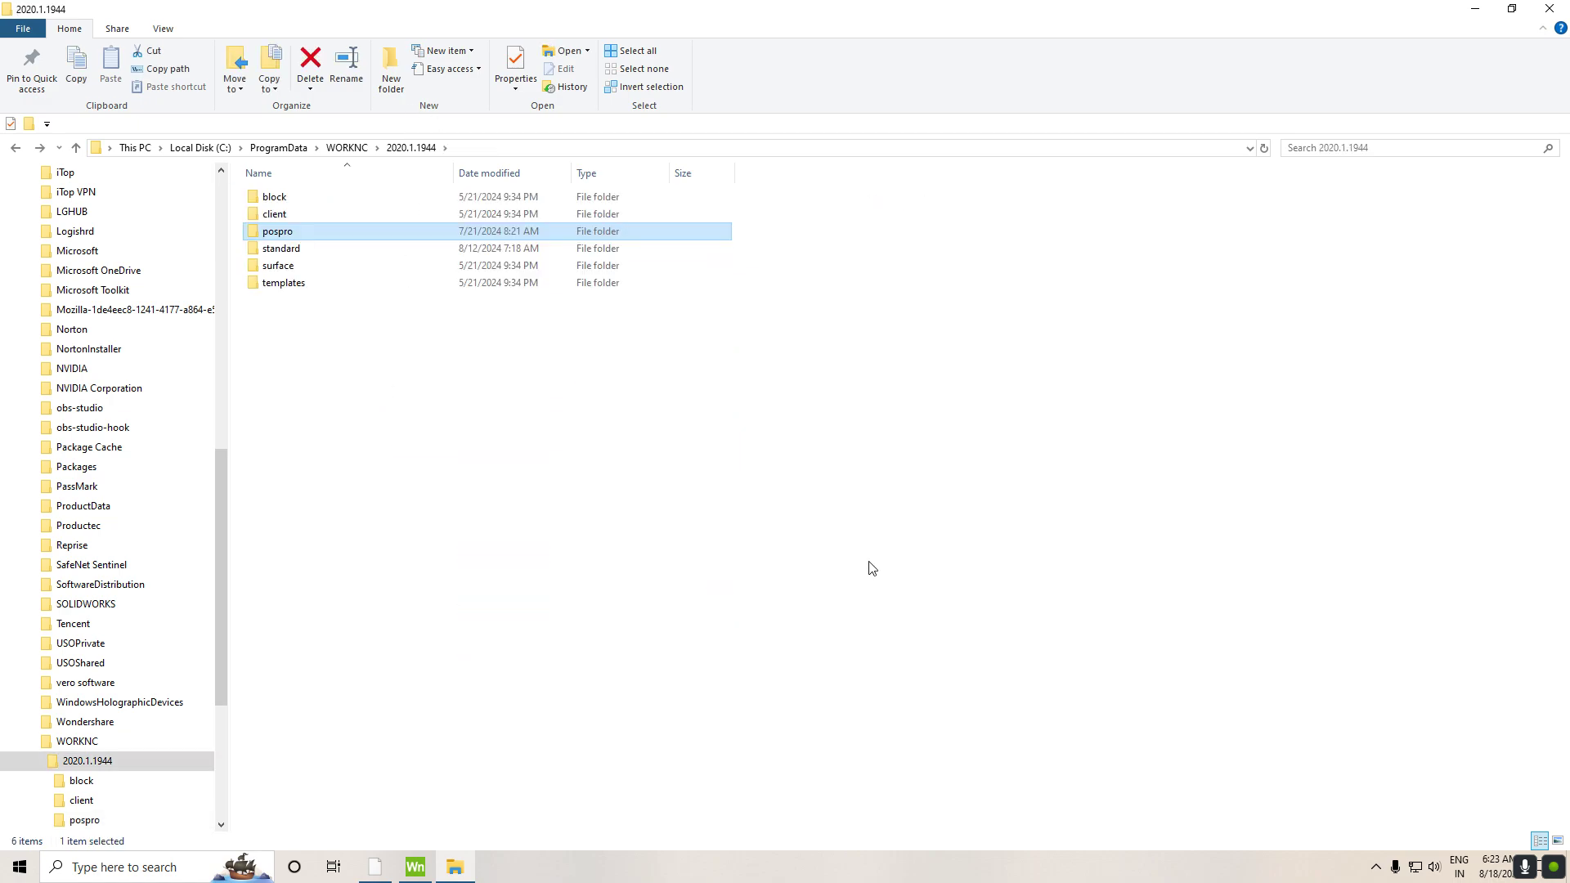
{"action": "key", "text": "alt+F4"}
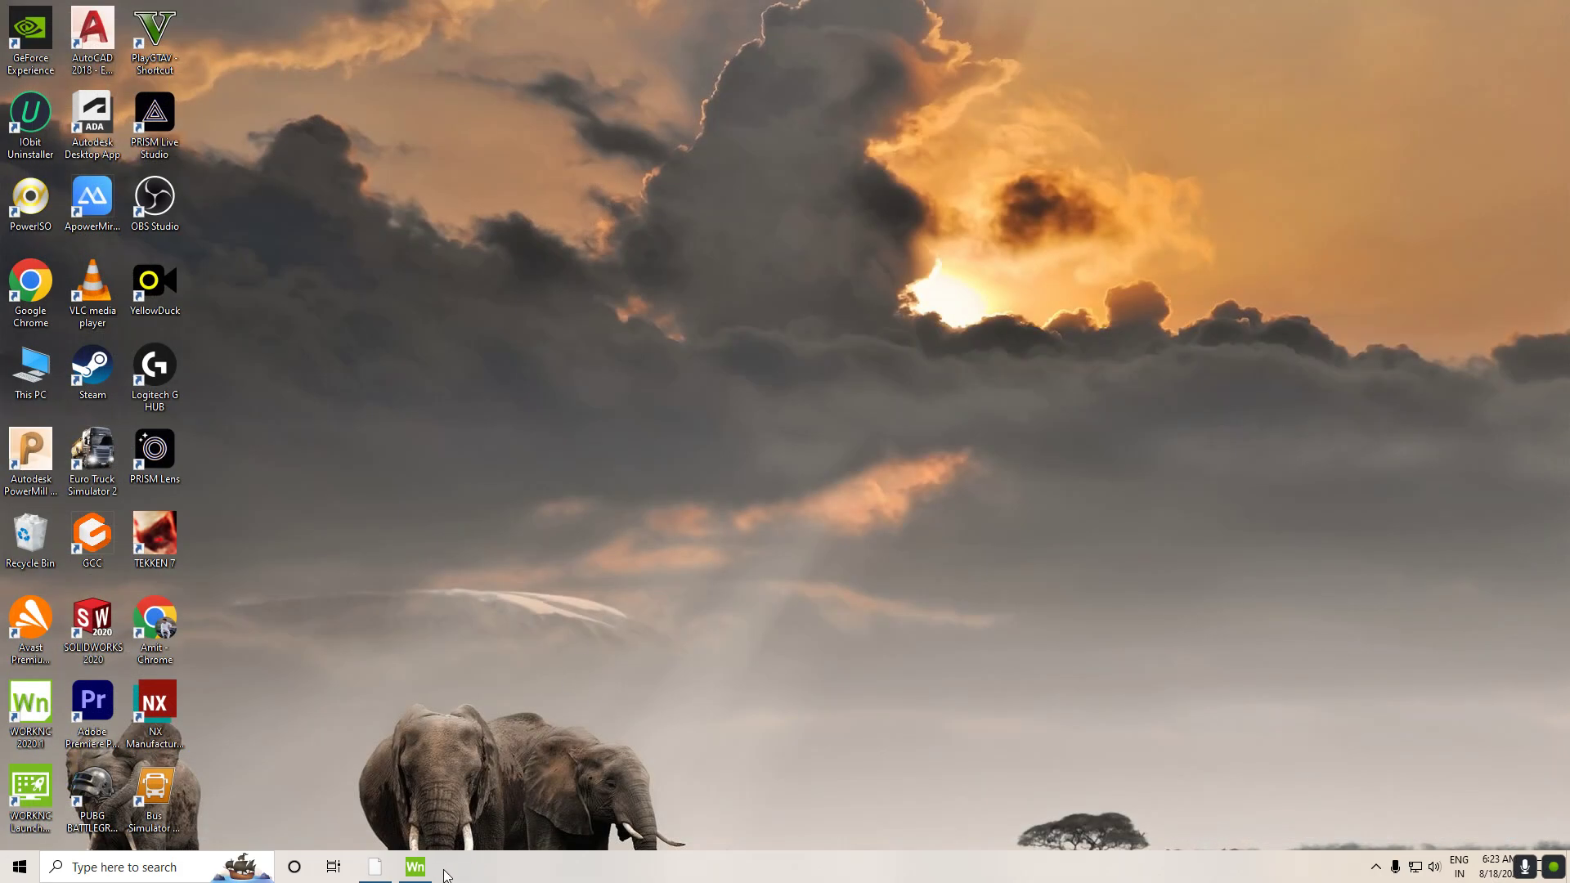
Restore WORKNC and start a new toolpath from the empty toolpath list
{"action": "left_click", "coordinate": [432, 873]}
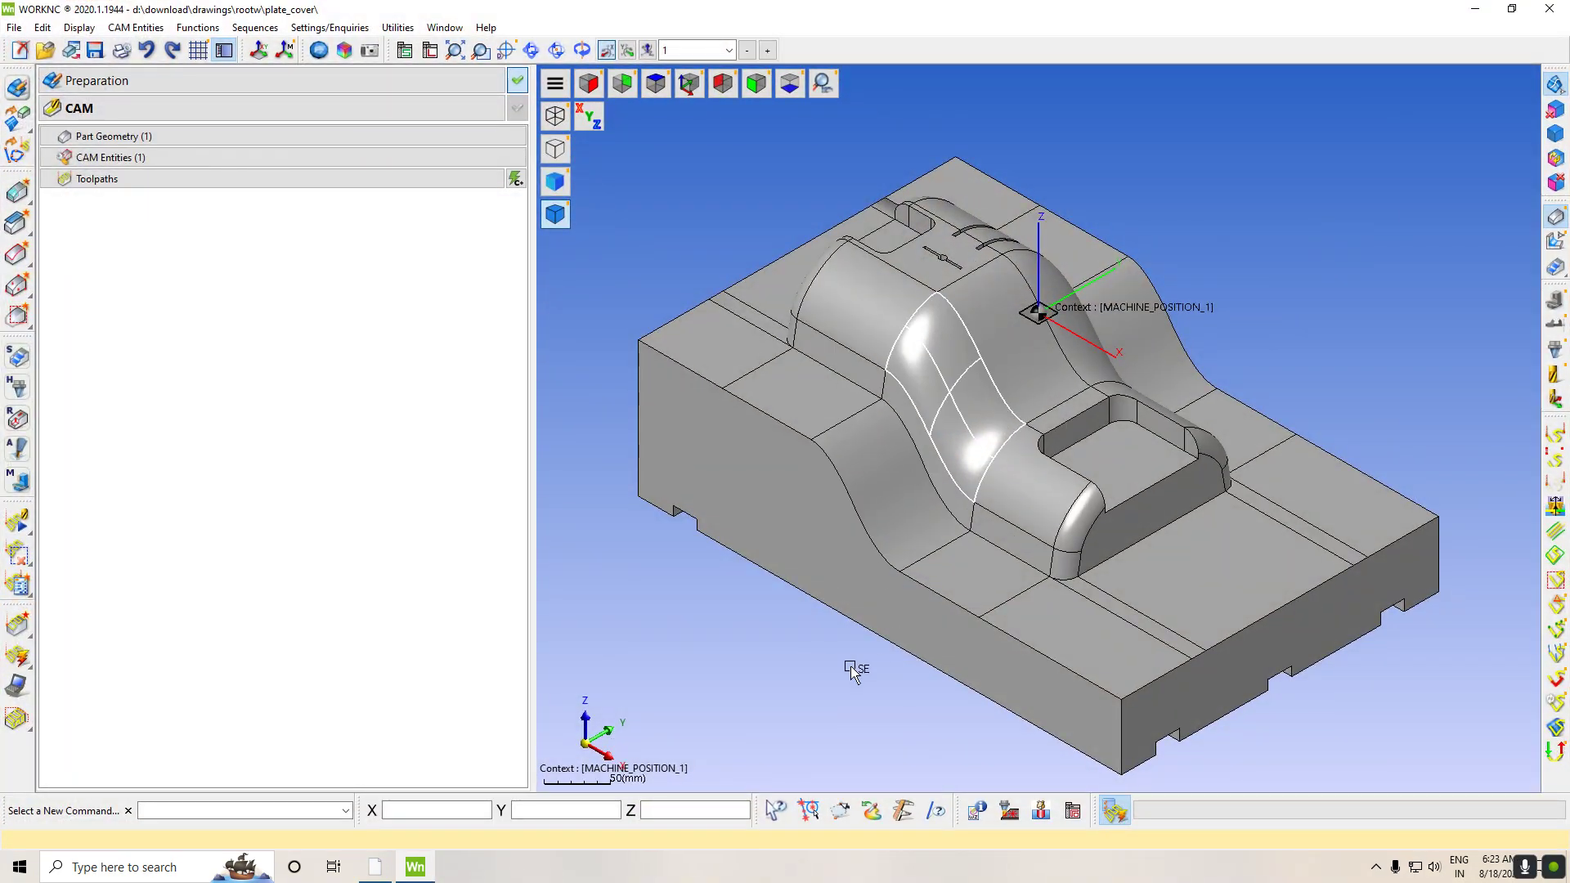
{"action": "right_click", "coordinate": [126, 284]}
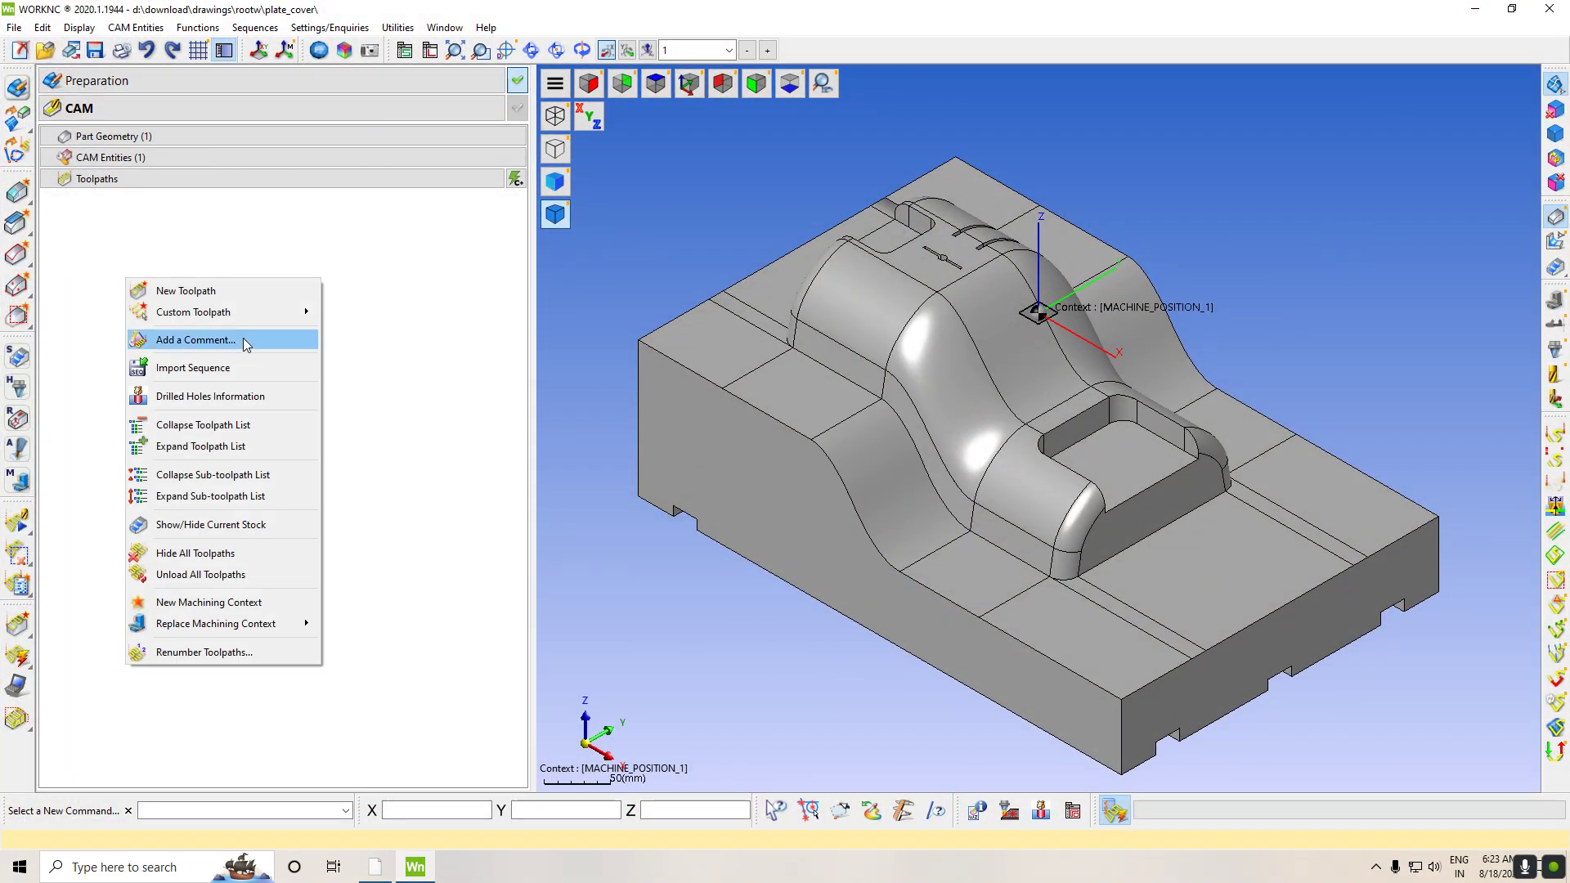
{"action": "left_click", "coordinate": [216, 298]}
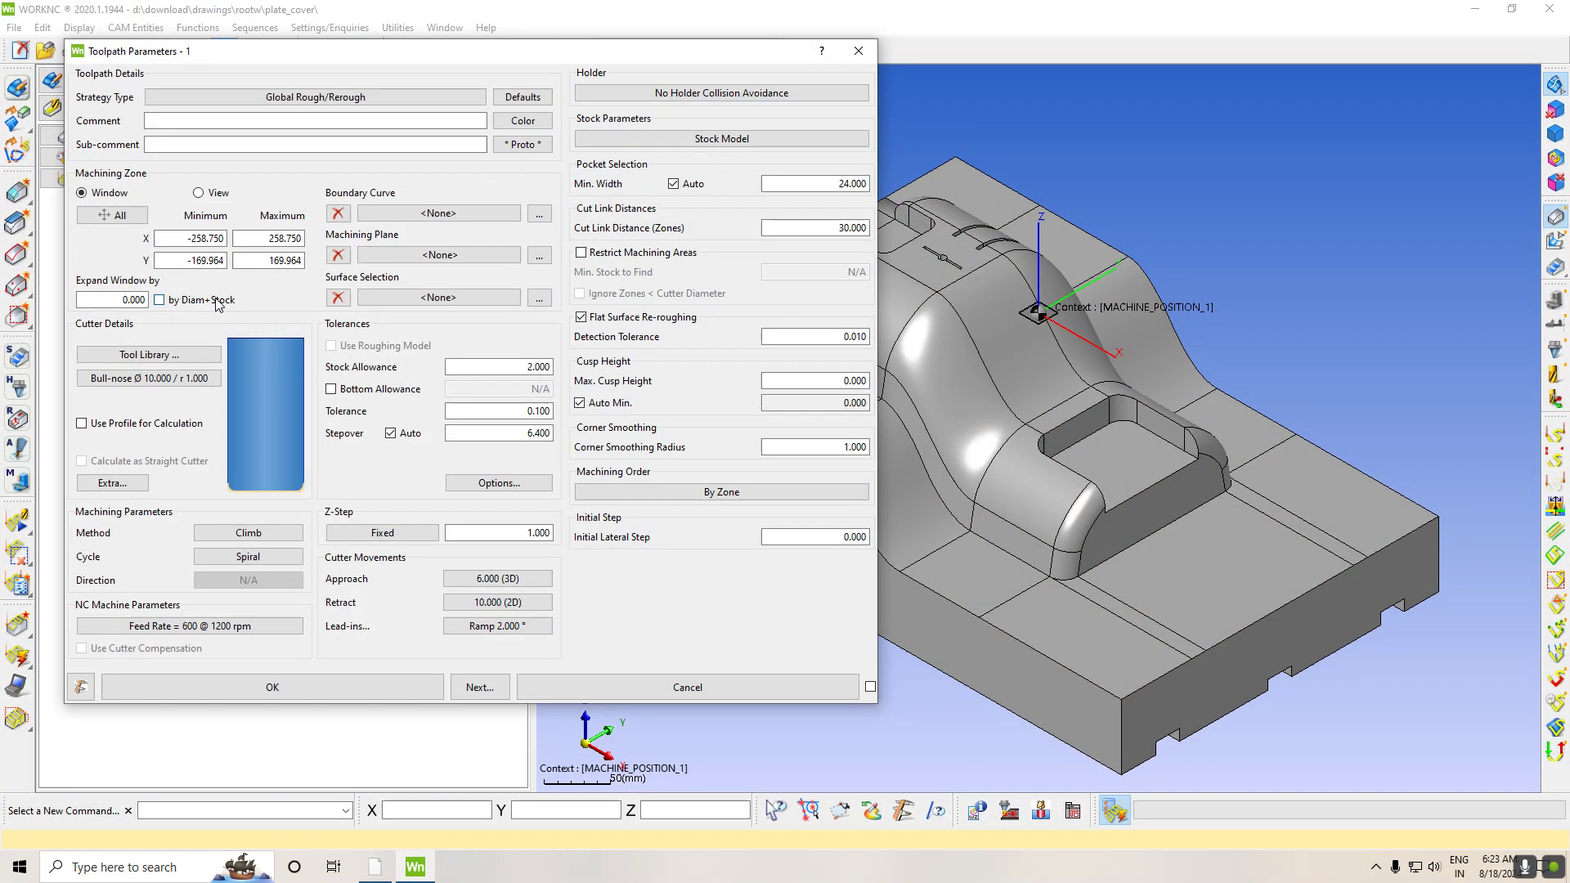
Define the bull-nose cutter with 20 mm diameter and 50 mm length
{"action": "left_click", "coordinate": [177, 382]}
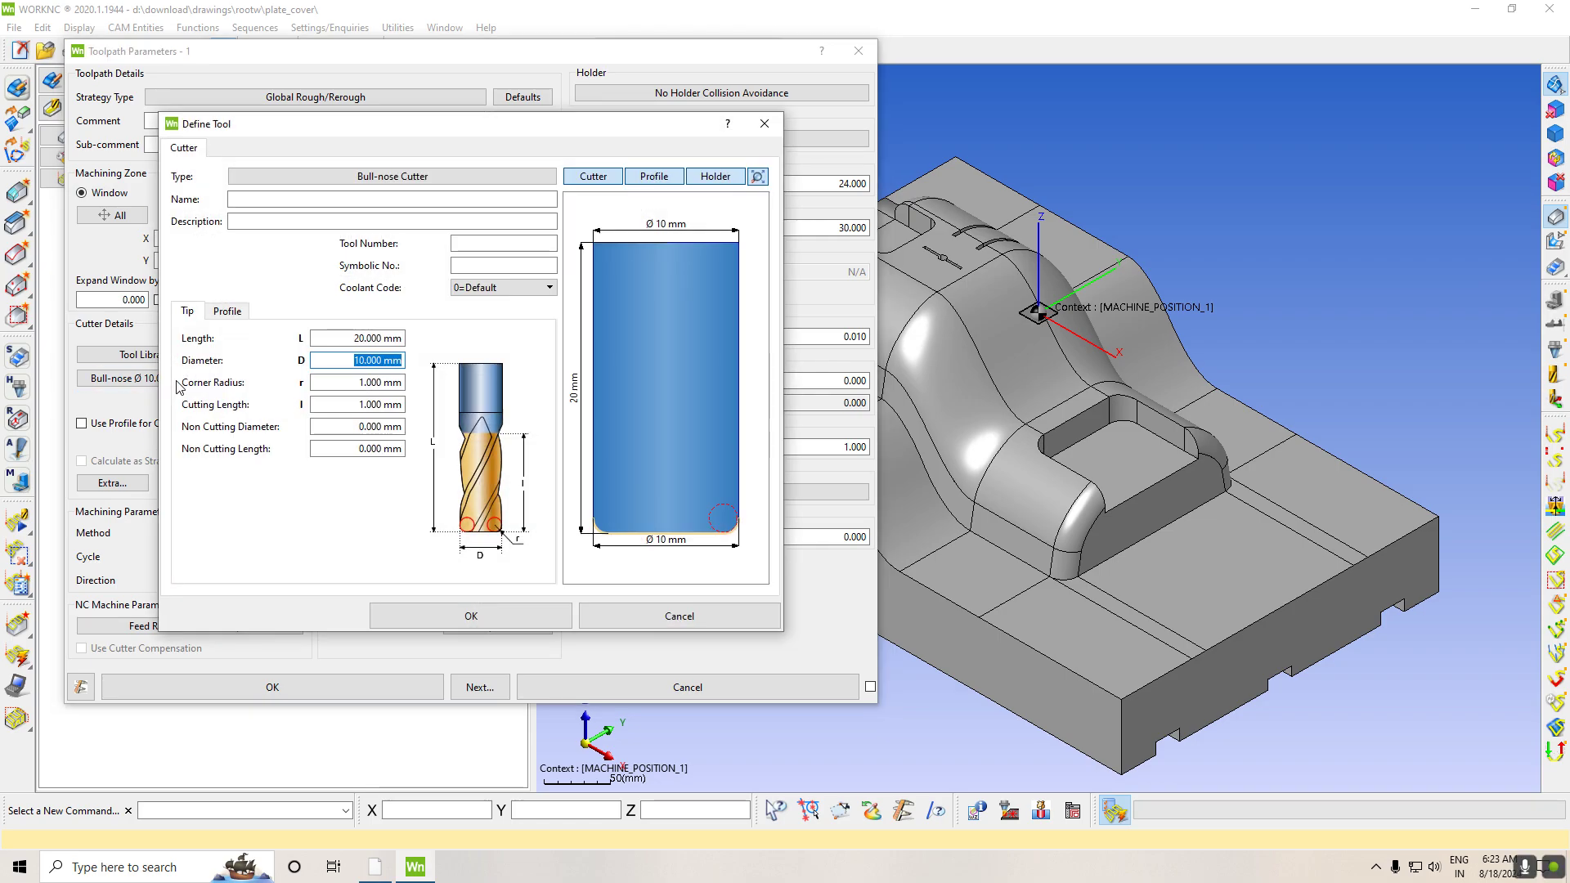
{"action": "type", "text": "2"}
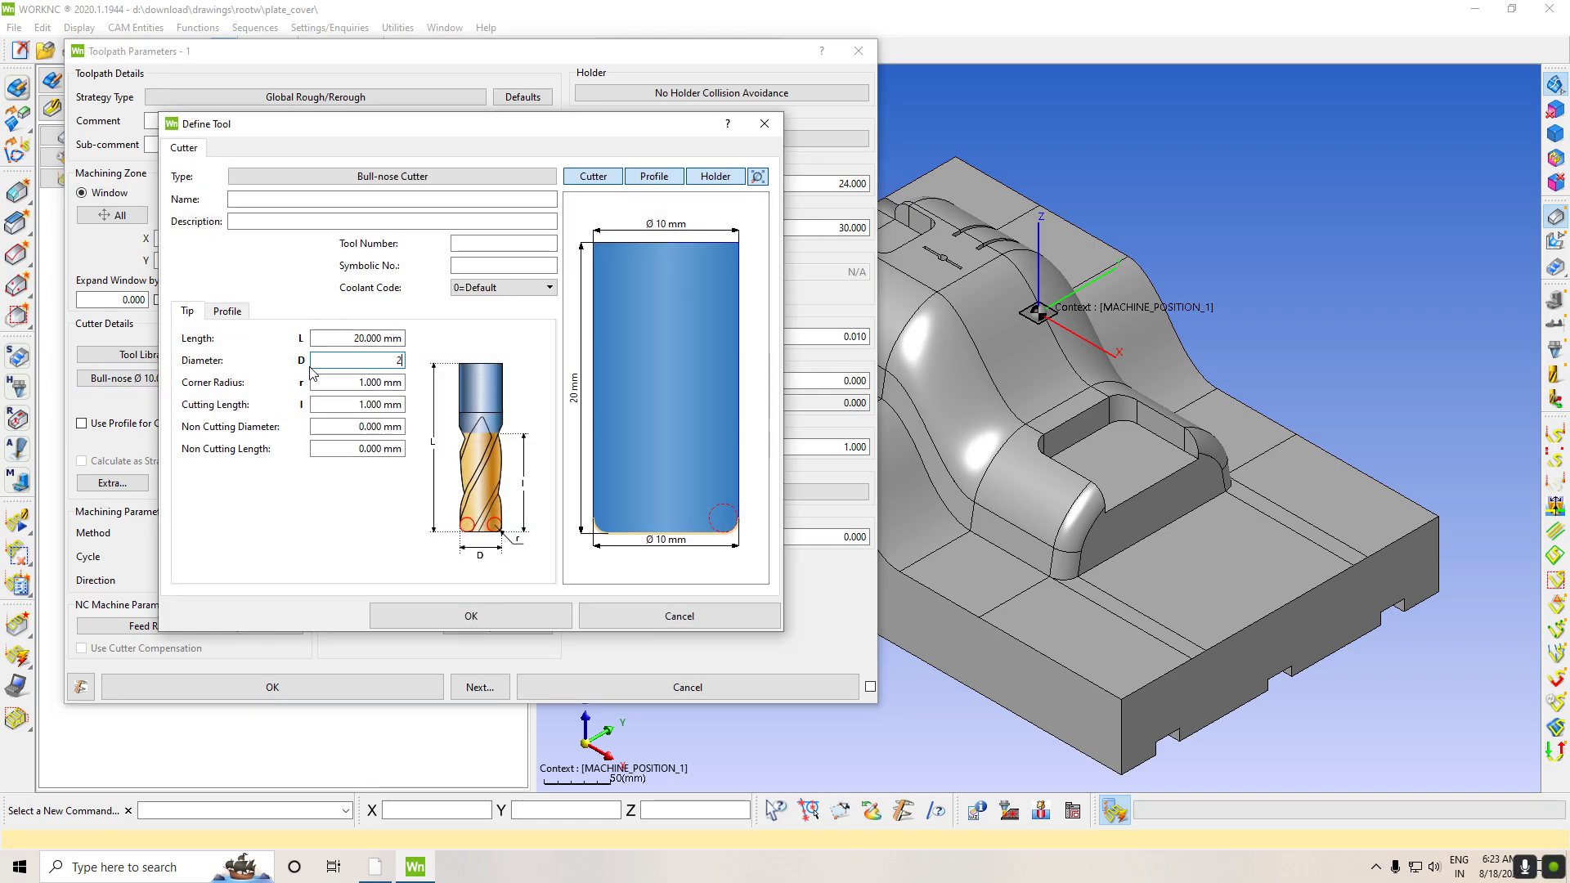
{"action": "key", "text": "shift+Tab"}
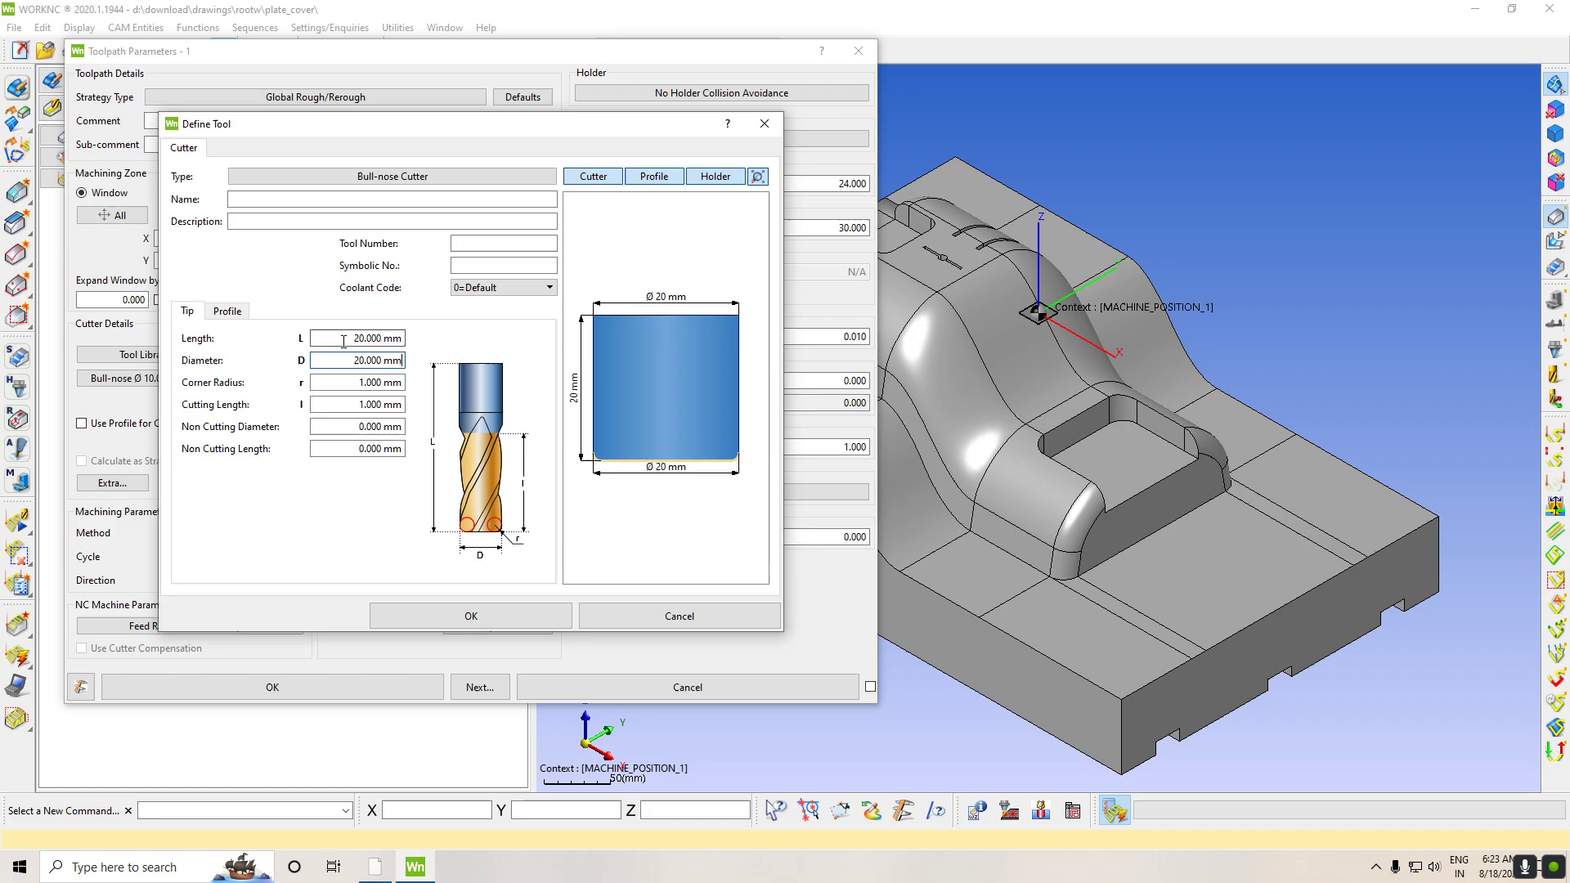
{"action": "type", "text": "50"}
{"action": "key", "text": "Return"}
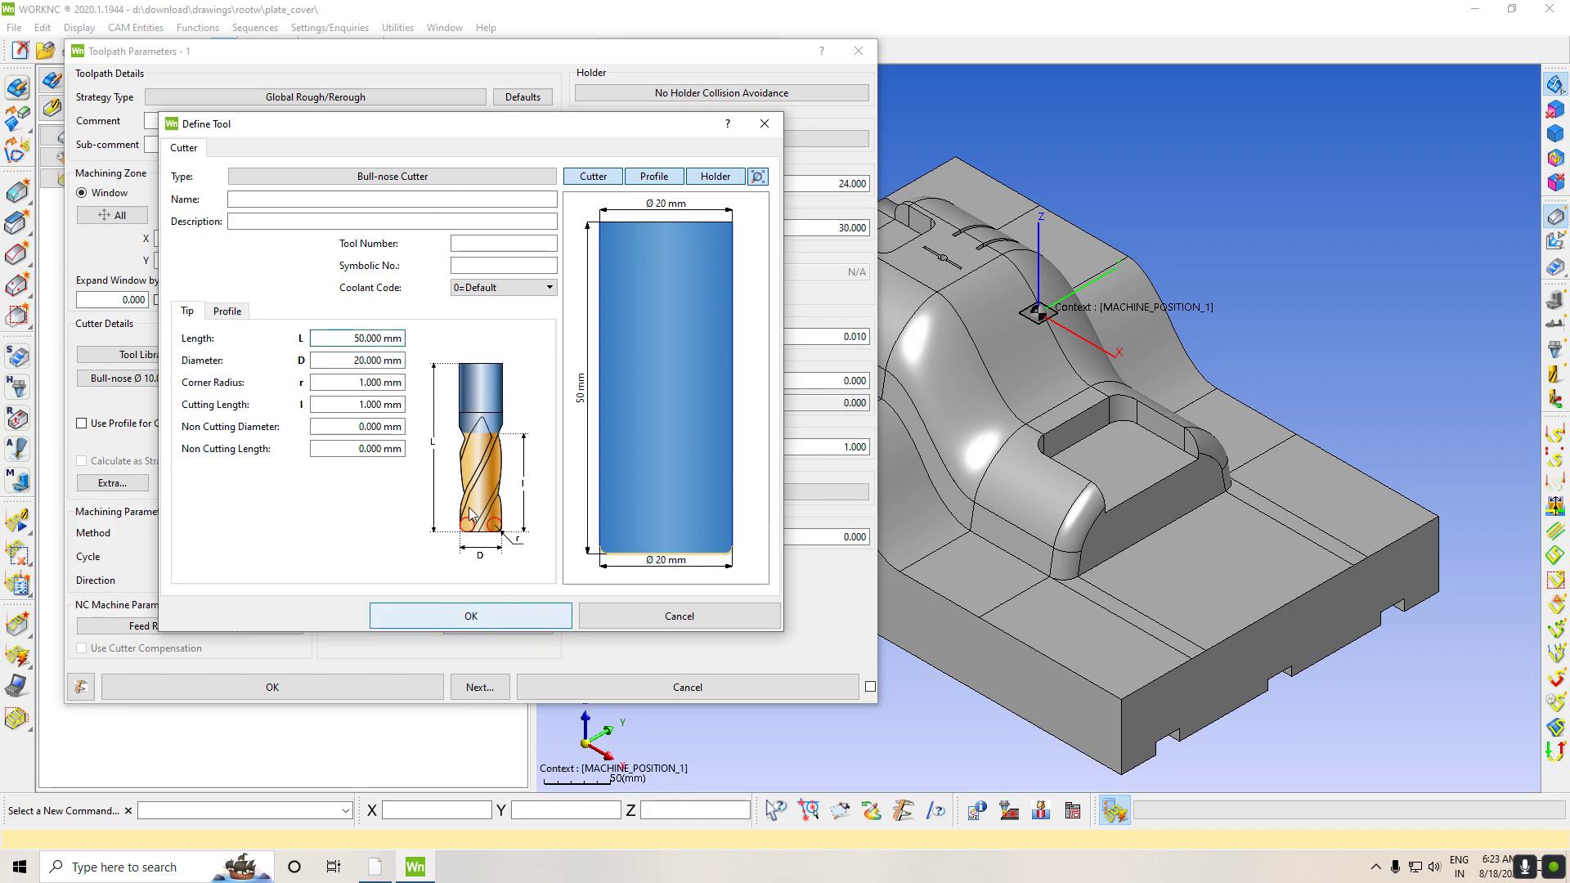
{"action": "left_click", "coordinate": [473, 612]}
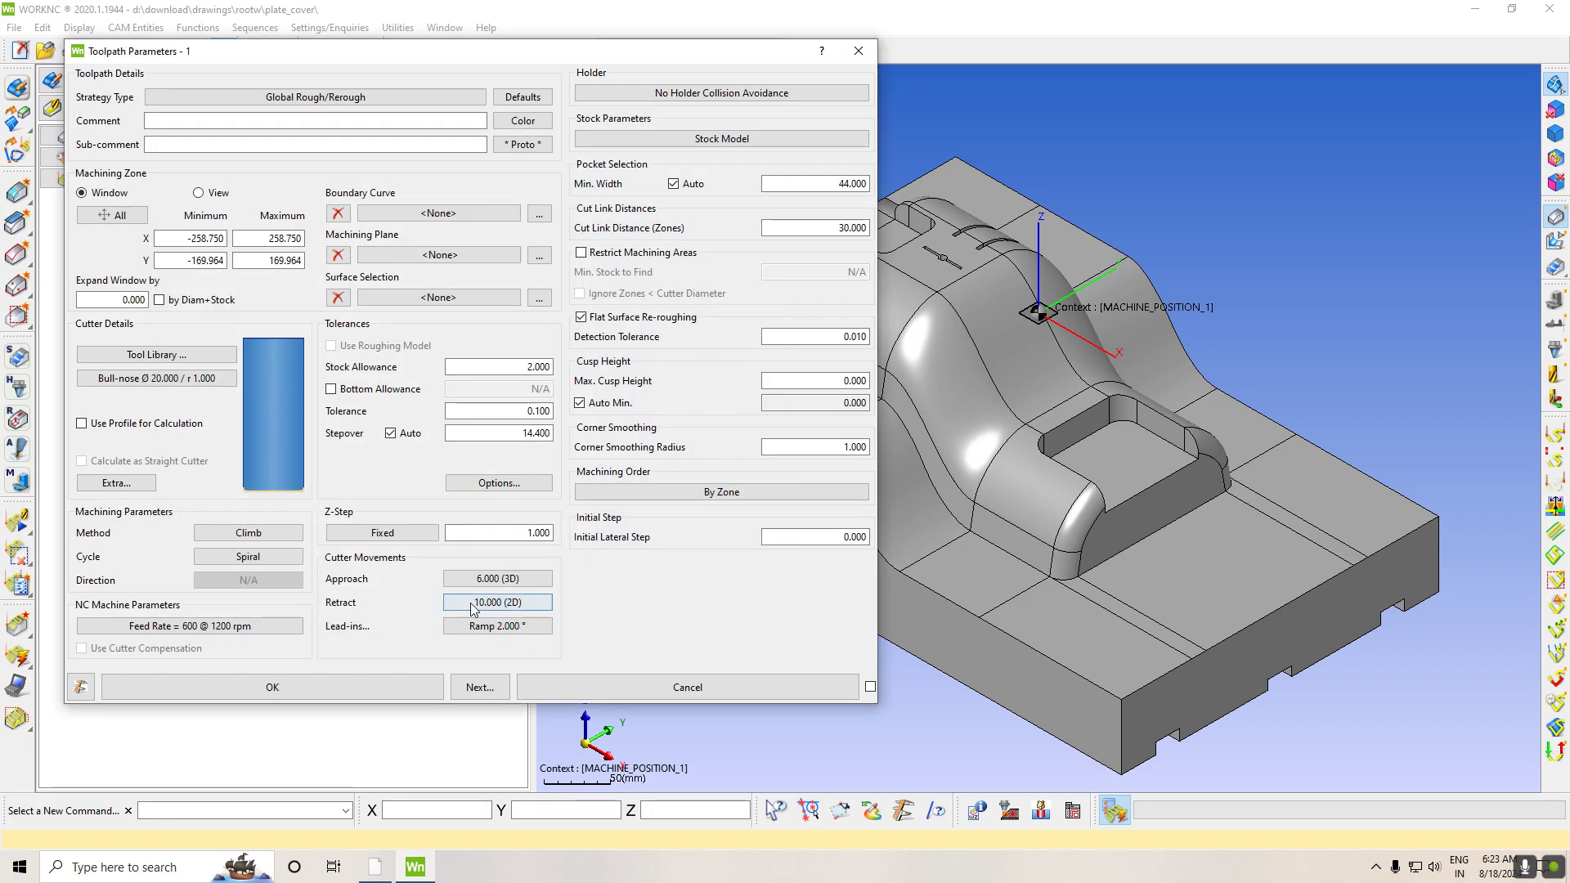
Save the bull-nose cutter to the tool library under the name 20 MM
{"action": "left_click", "coordinate": [181, 357]}
{"action": "left_click", "coordinate": [648, 175]}
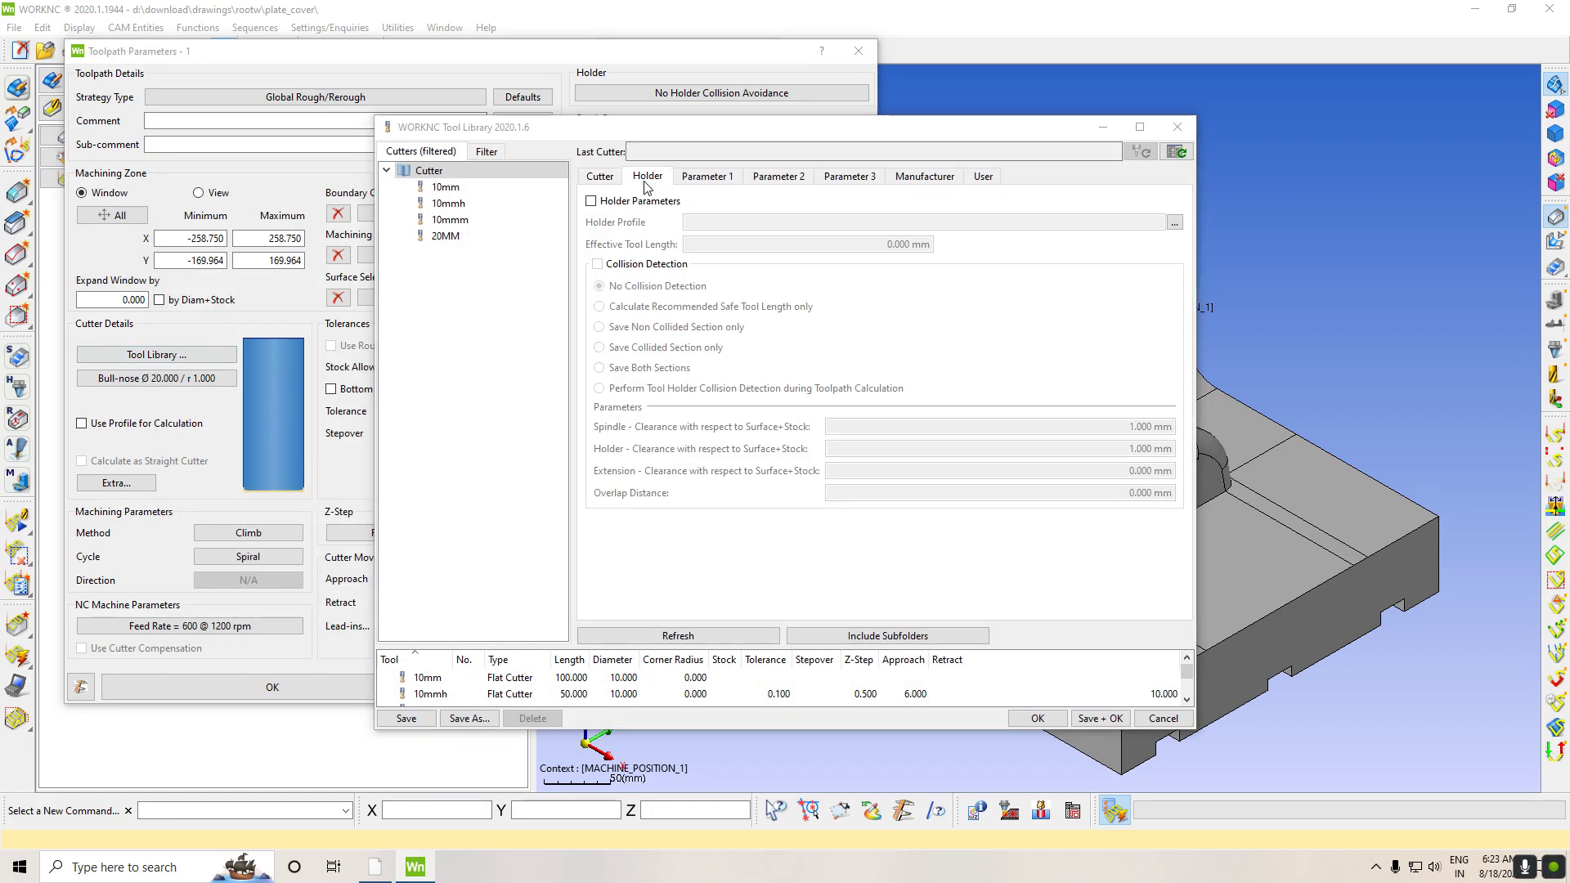
{"action": "left_click", "coordinate": [853, 454]}
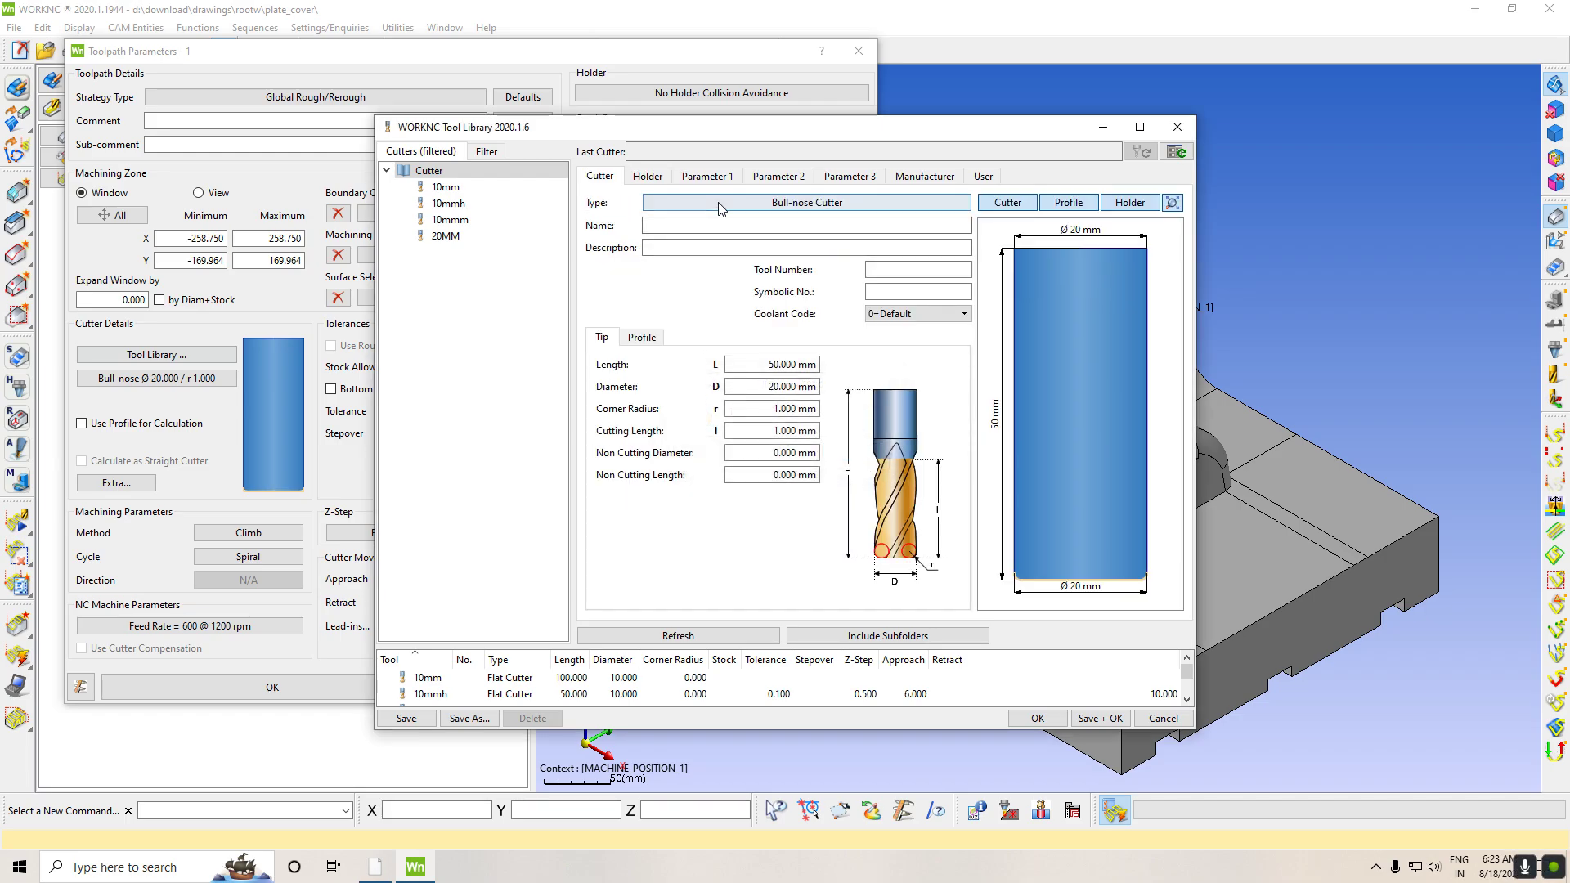
{"action": "left_click", "coordinate": [723, 228]}
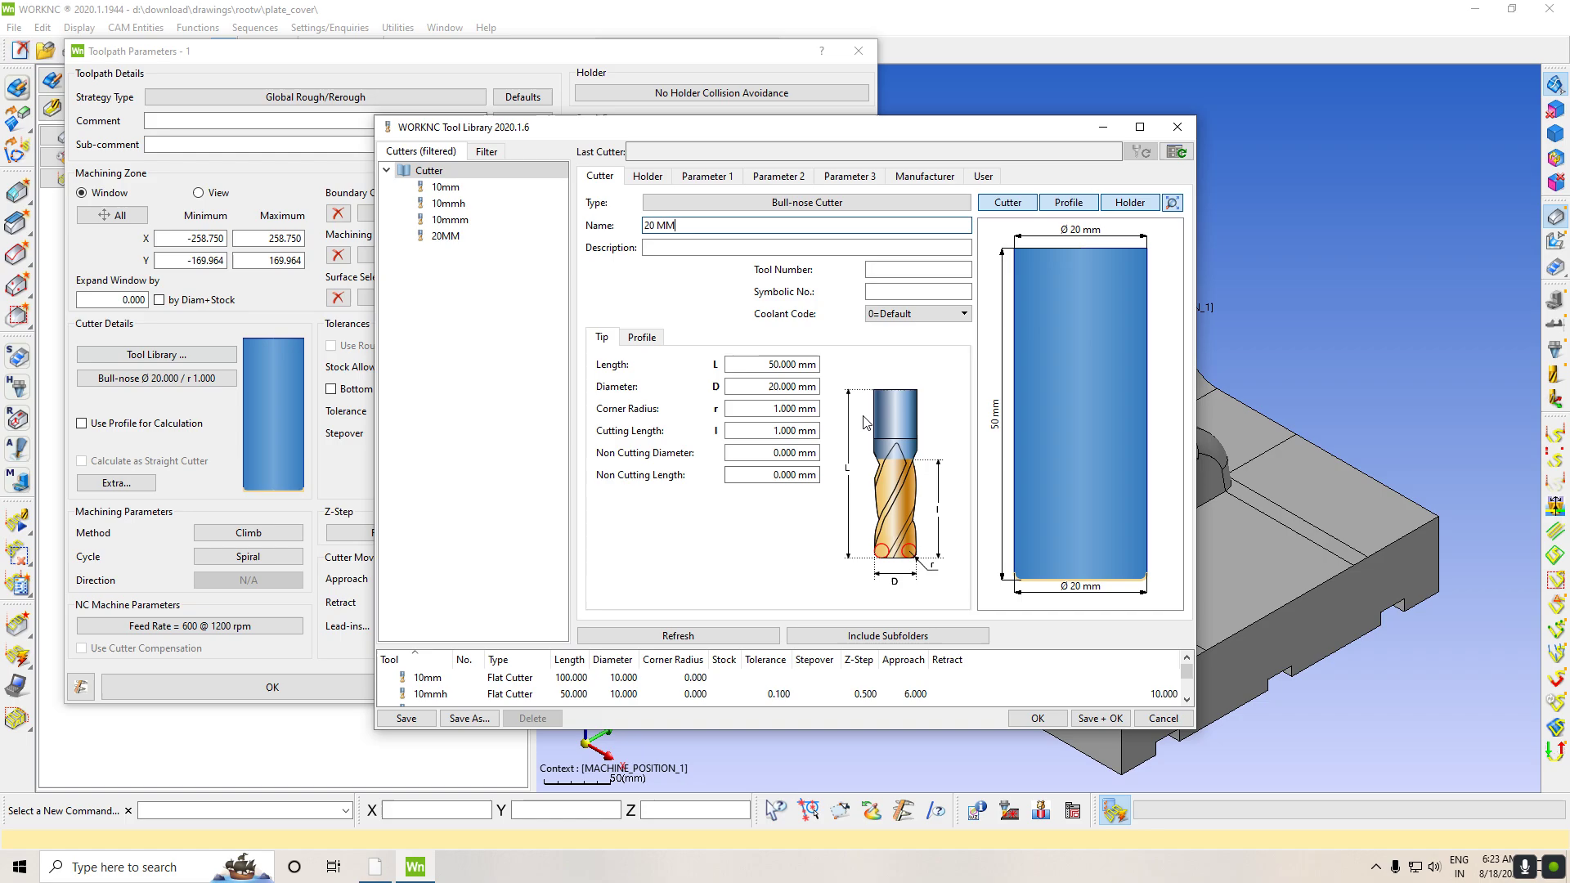
{"action": "left_click", "coordinate": [1097, 719]}
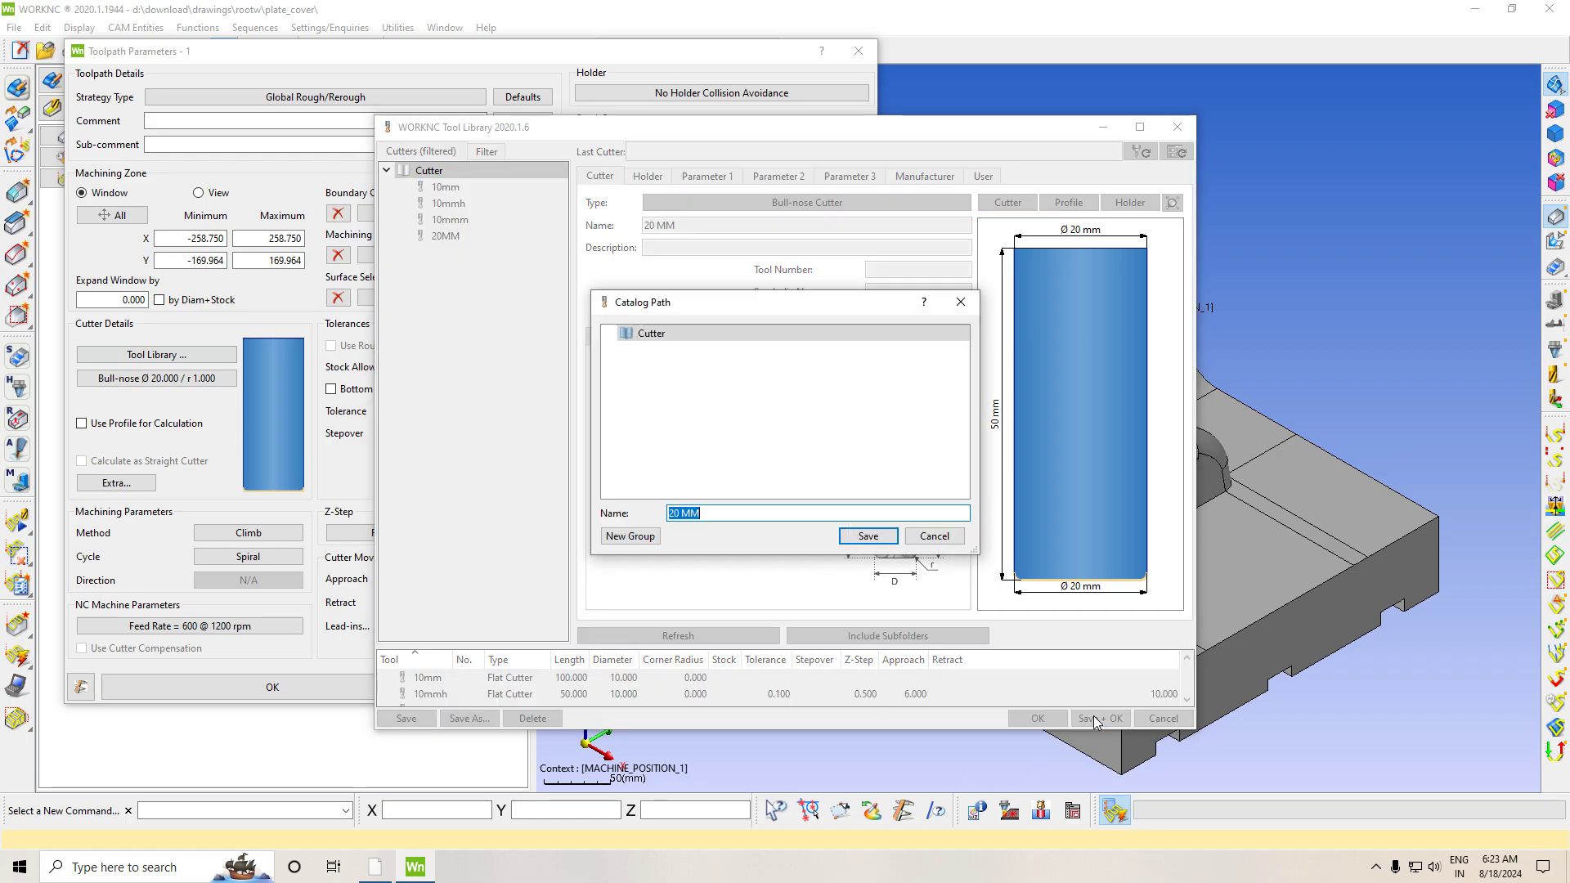
{"action": "left_click", "coordinate": [869, 535]}
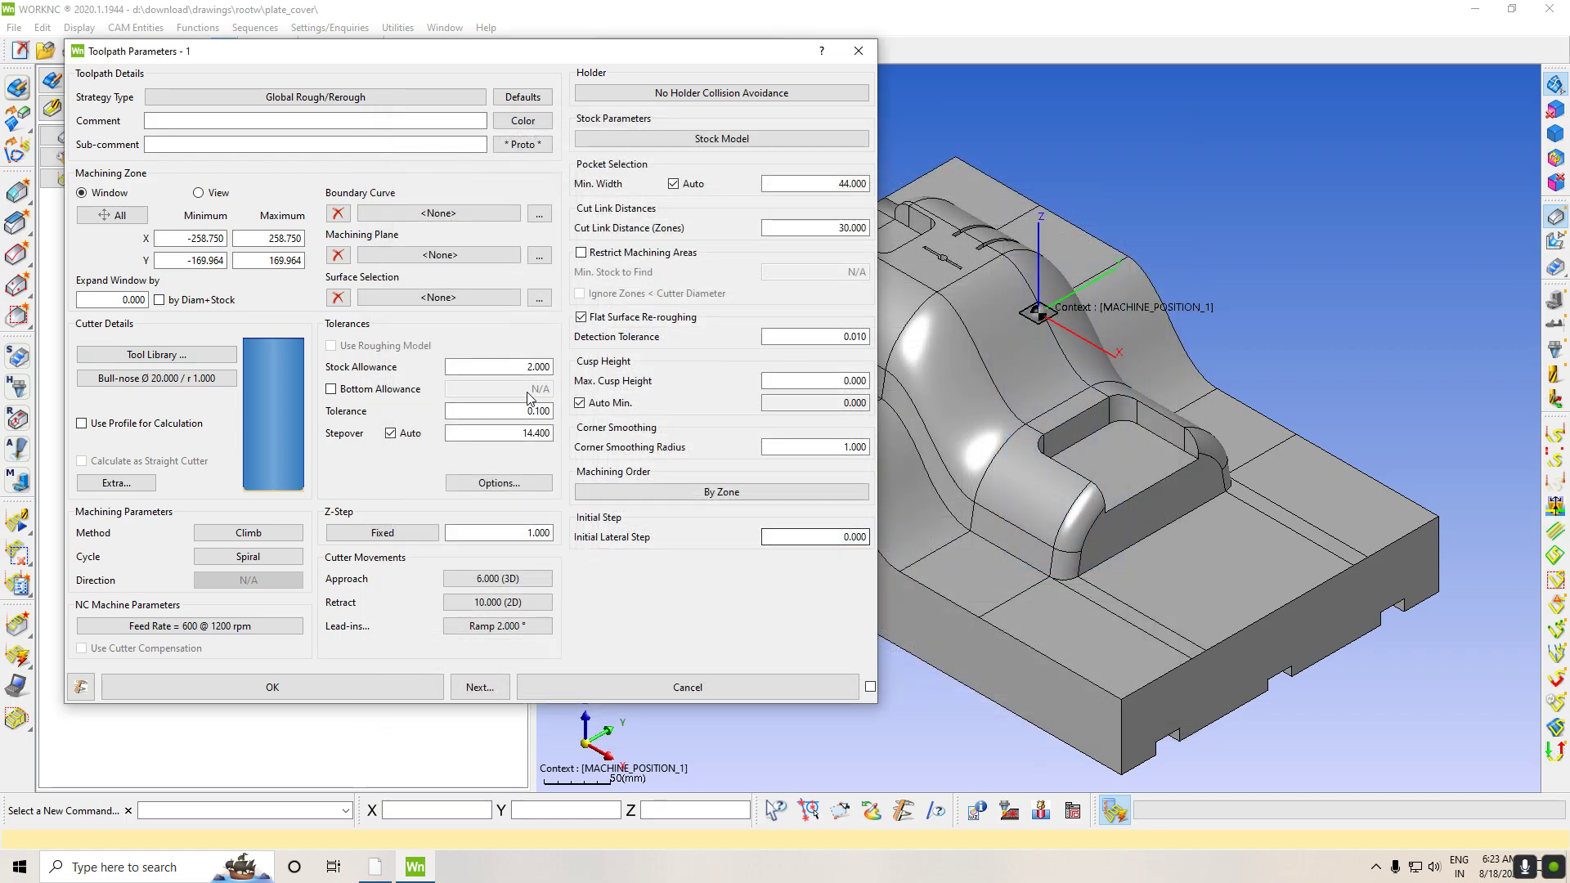
Enable holder parameters for the 20 MM cutter in the Holder settings
{"action": "left_click", "coordinate": [230, 356]}
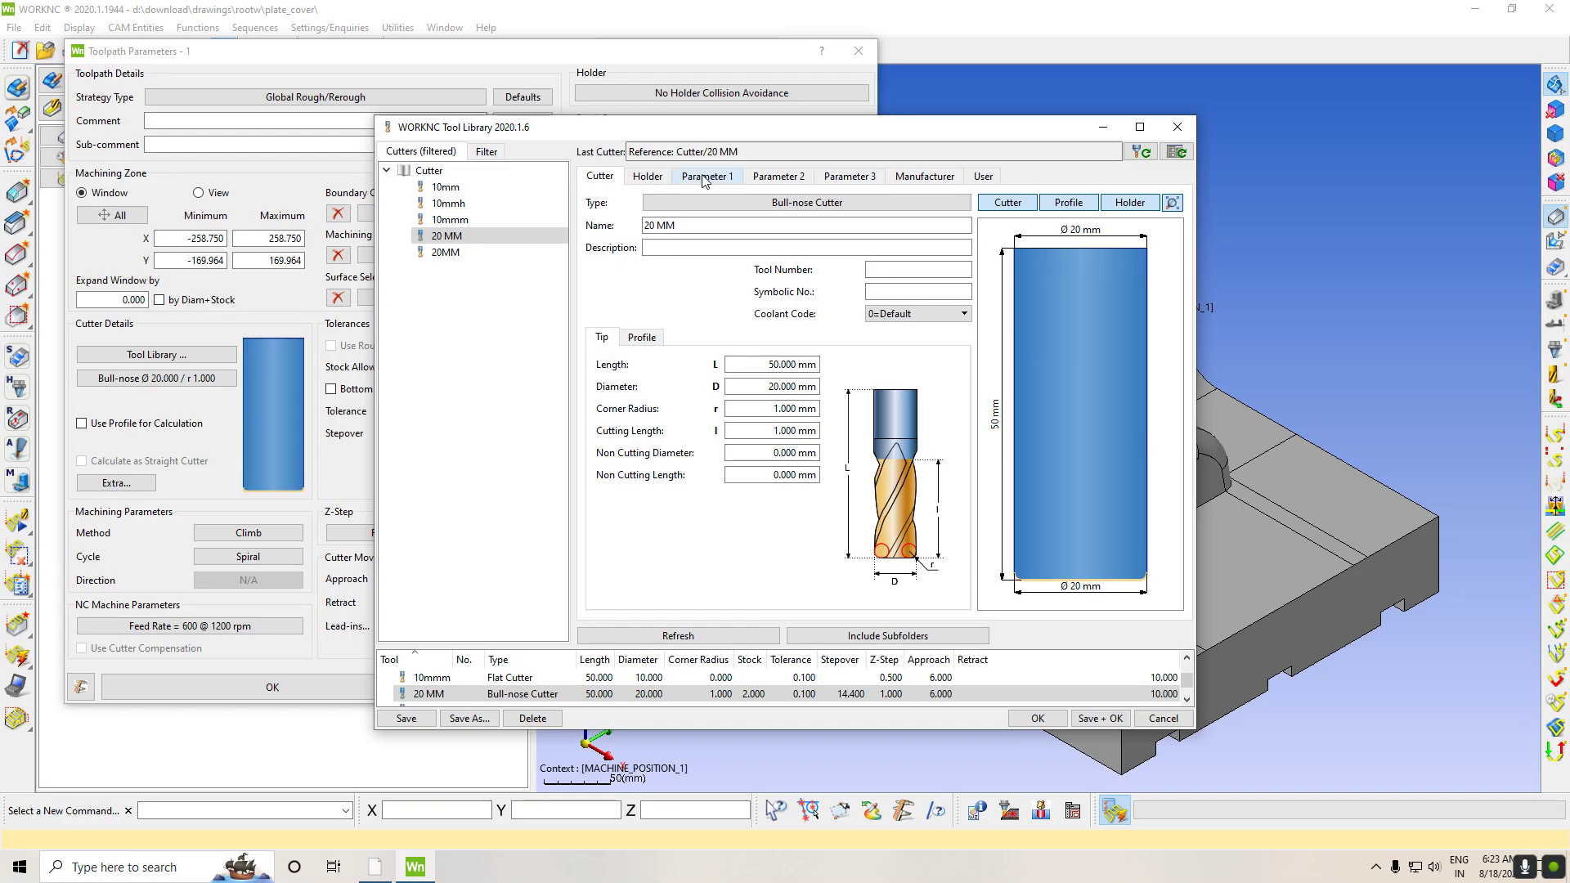
{"action": "left_click", "coordinate": [651, 177]}
{"action": "left_click", "coordinate": [606, 203]}
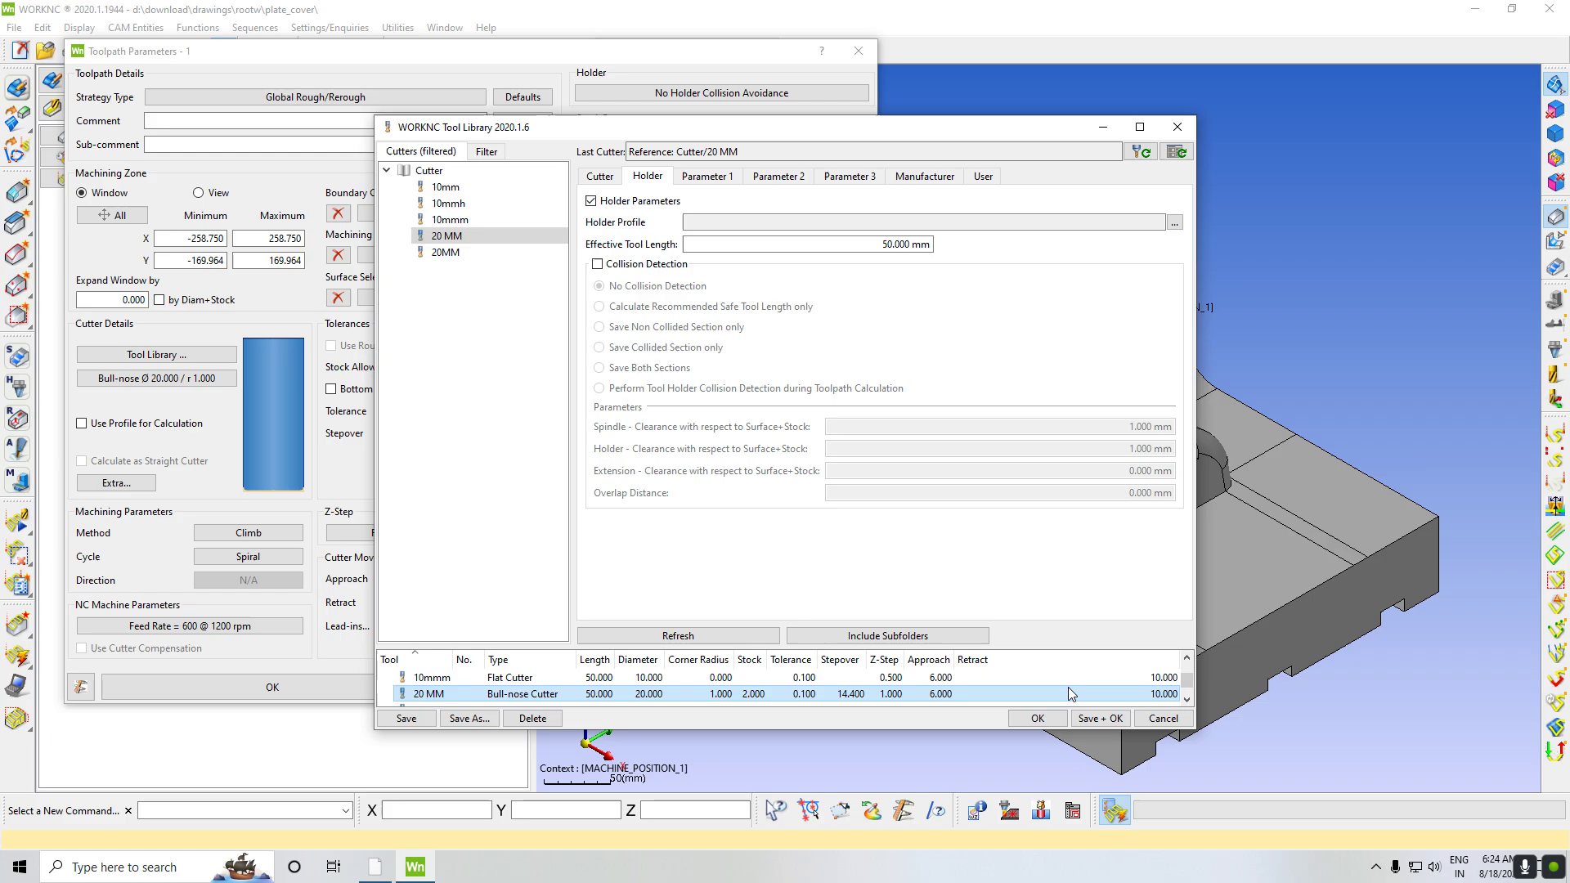
Attempt to save the 20 MM cutter, dismissing the missing holder profile errors
{"action": "left_click", "coordinate": [1100, 718]}
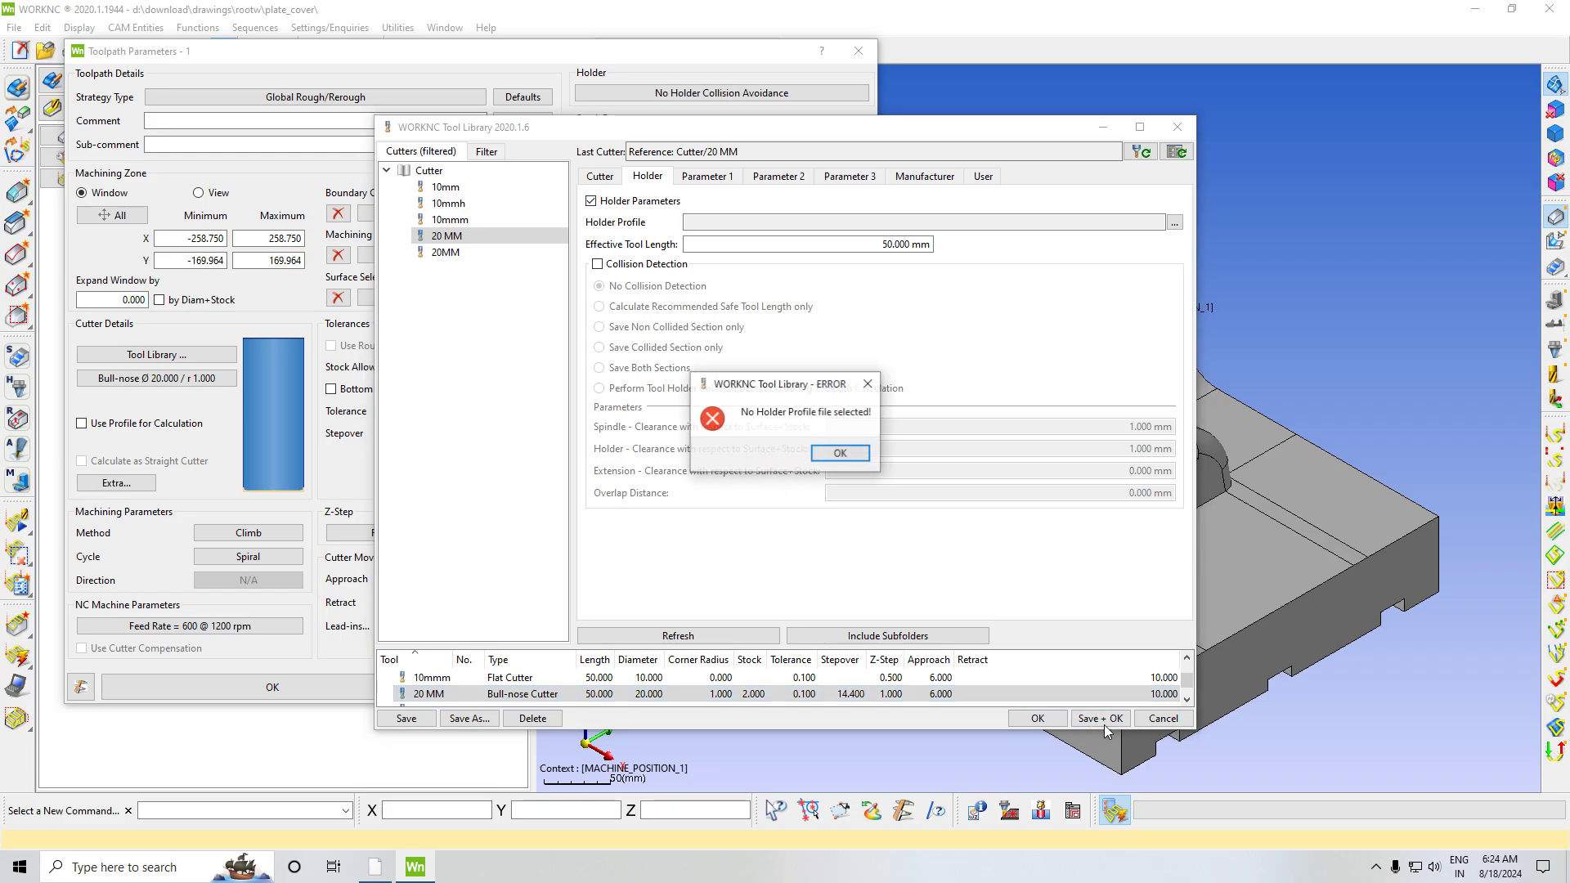
{"action": "left_click", "coordinate": [842, 455]}
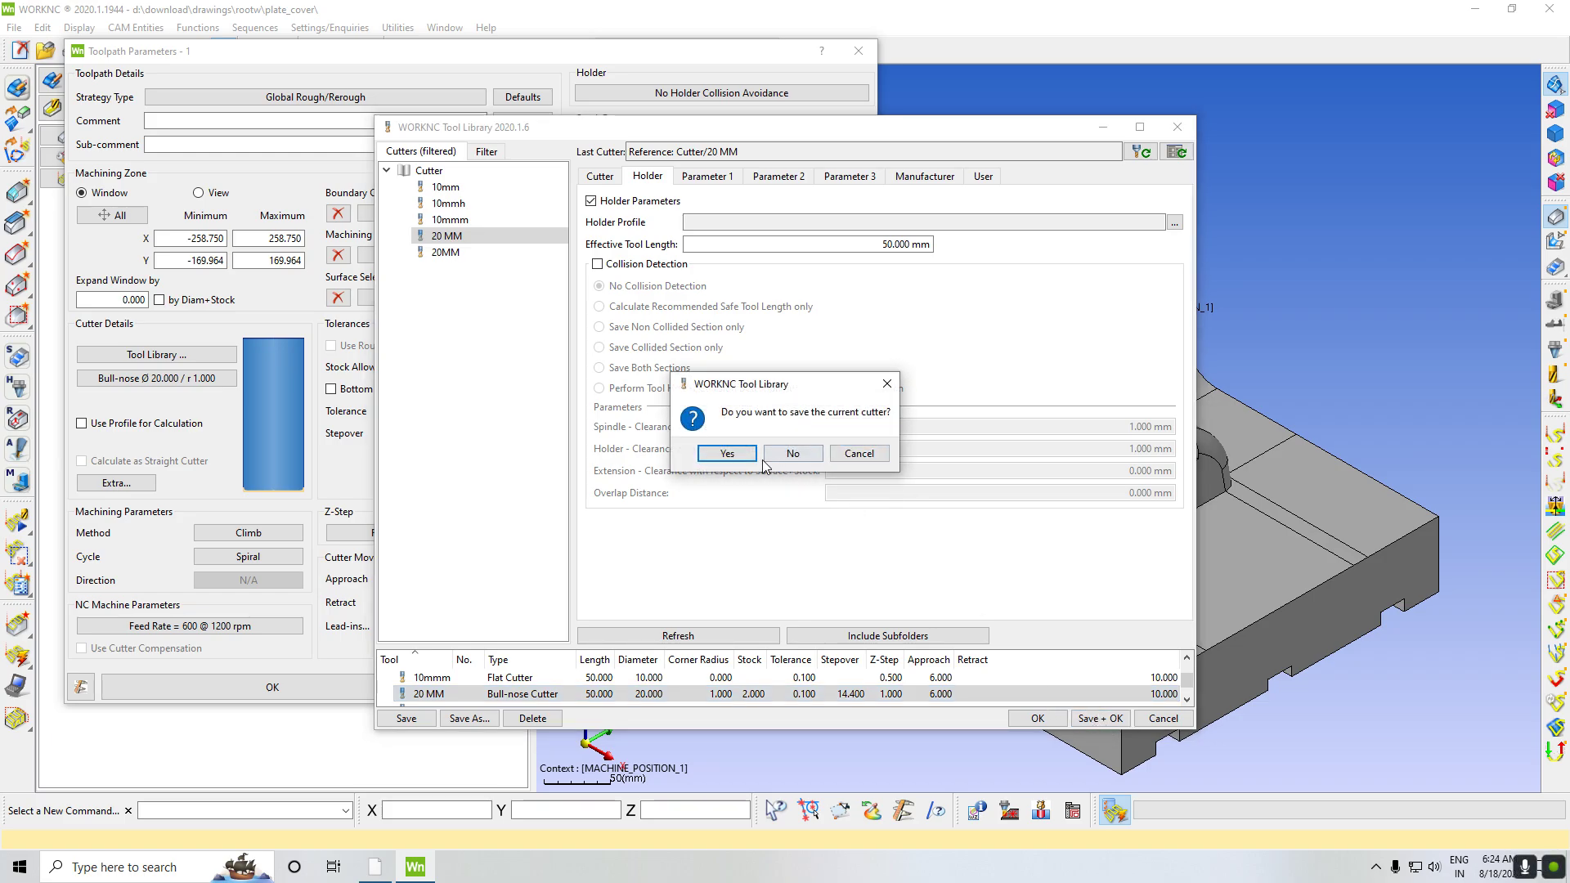
{"action": "left_click", "coordinate": [729, 459]}
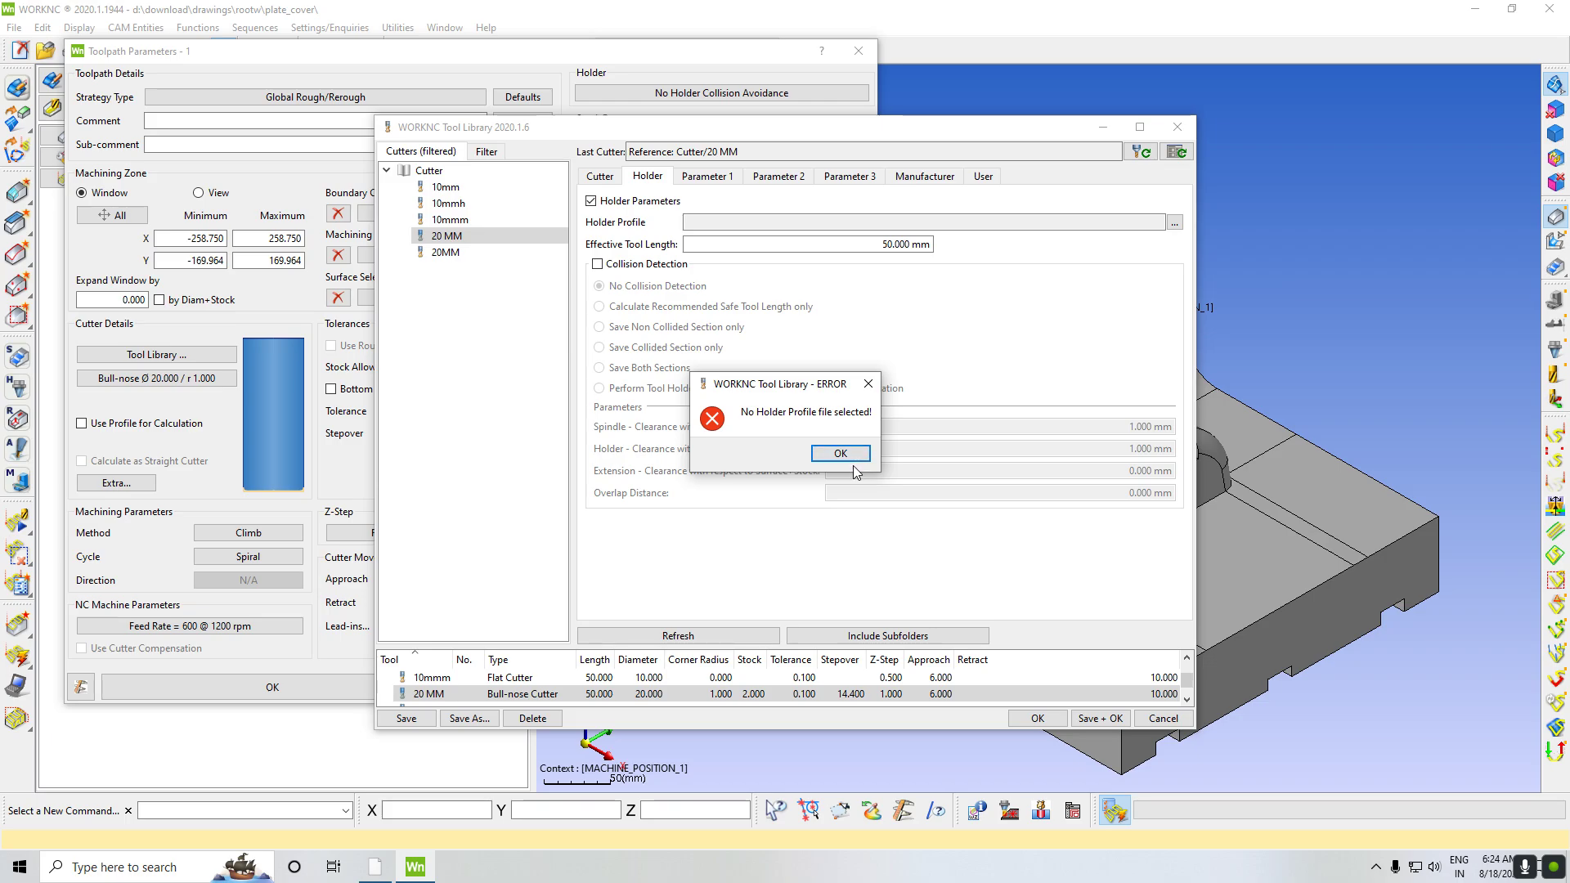
{"action": "left_click", "coordinate": [869, 383]}
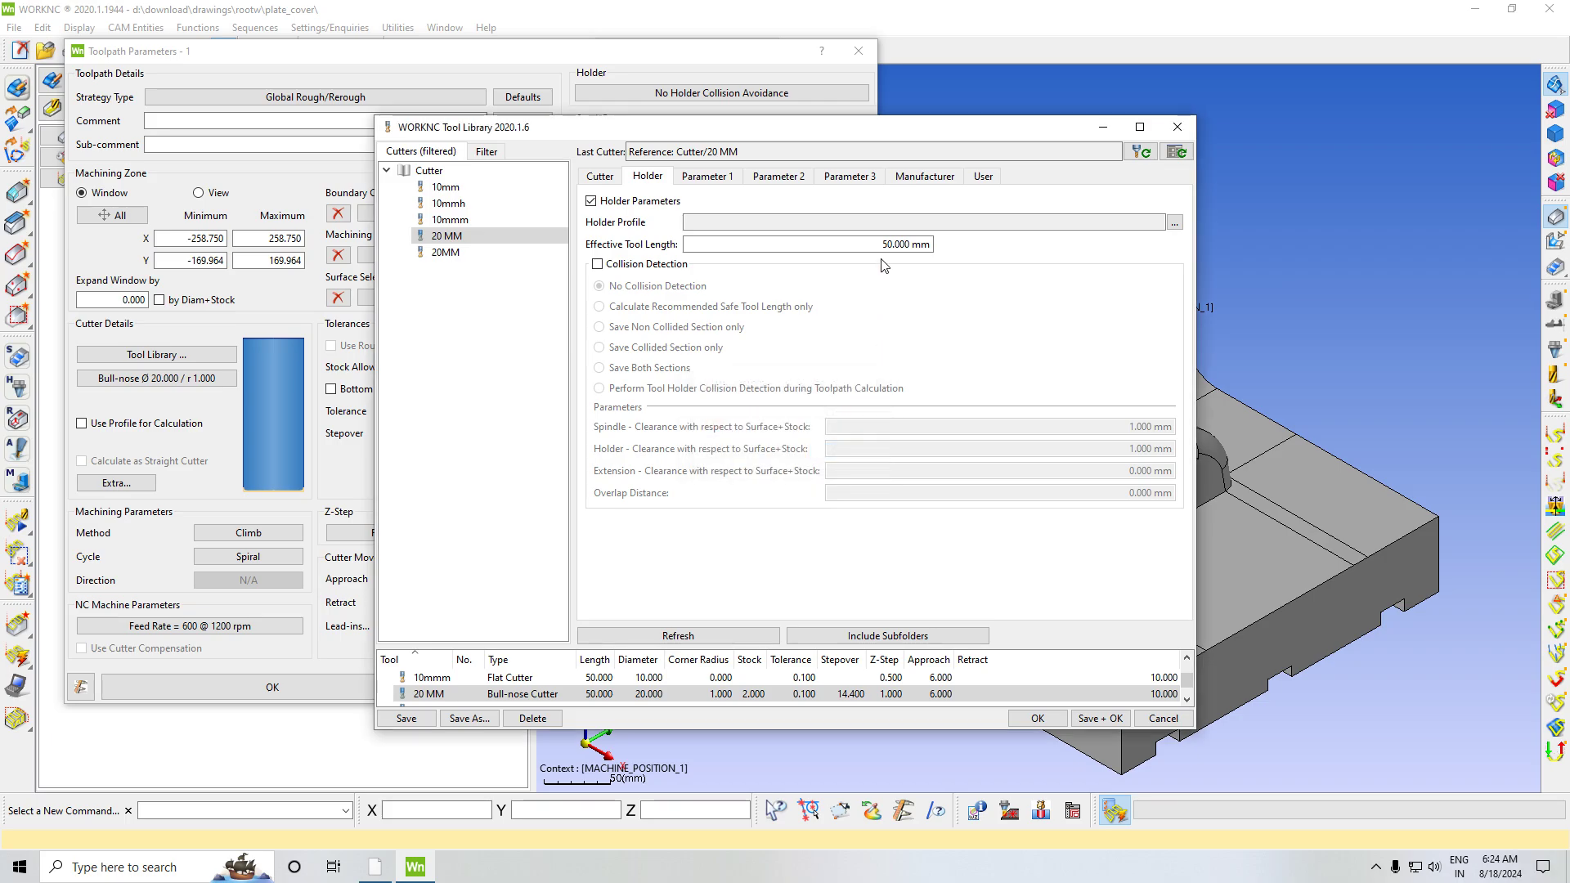
Browse the toollib holders and assign New holder as the cutter's holder profile
{"action": "left_click", "coordinate": [1175, 223]}
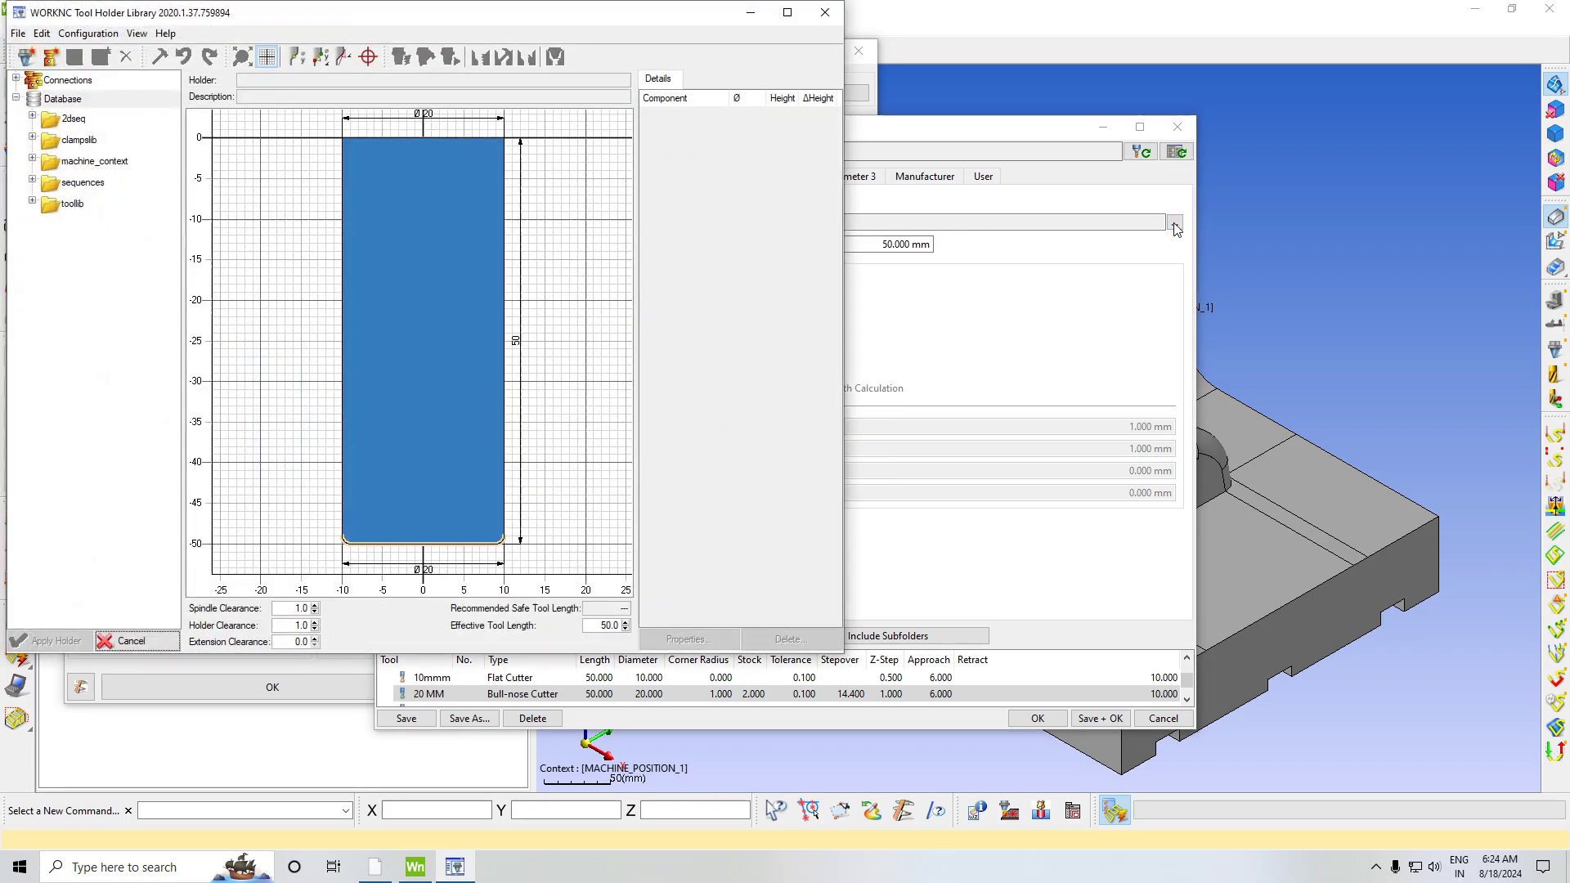
{"action": "left_click", "coordinate": [40, 201]}
{"action": "left_click", "coordinate": [100, 224]}
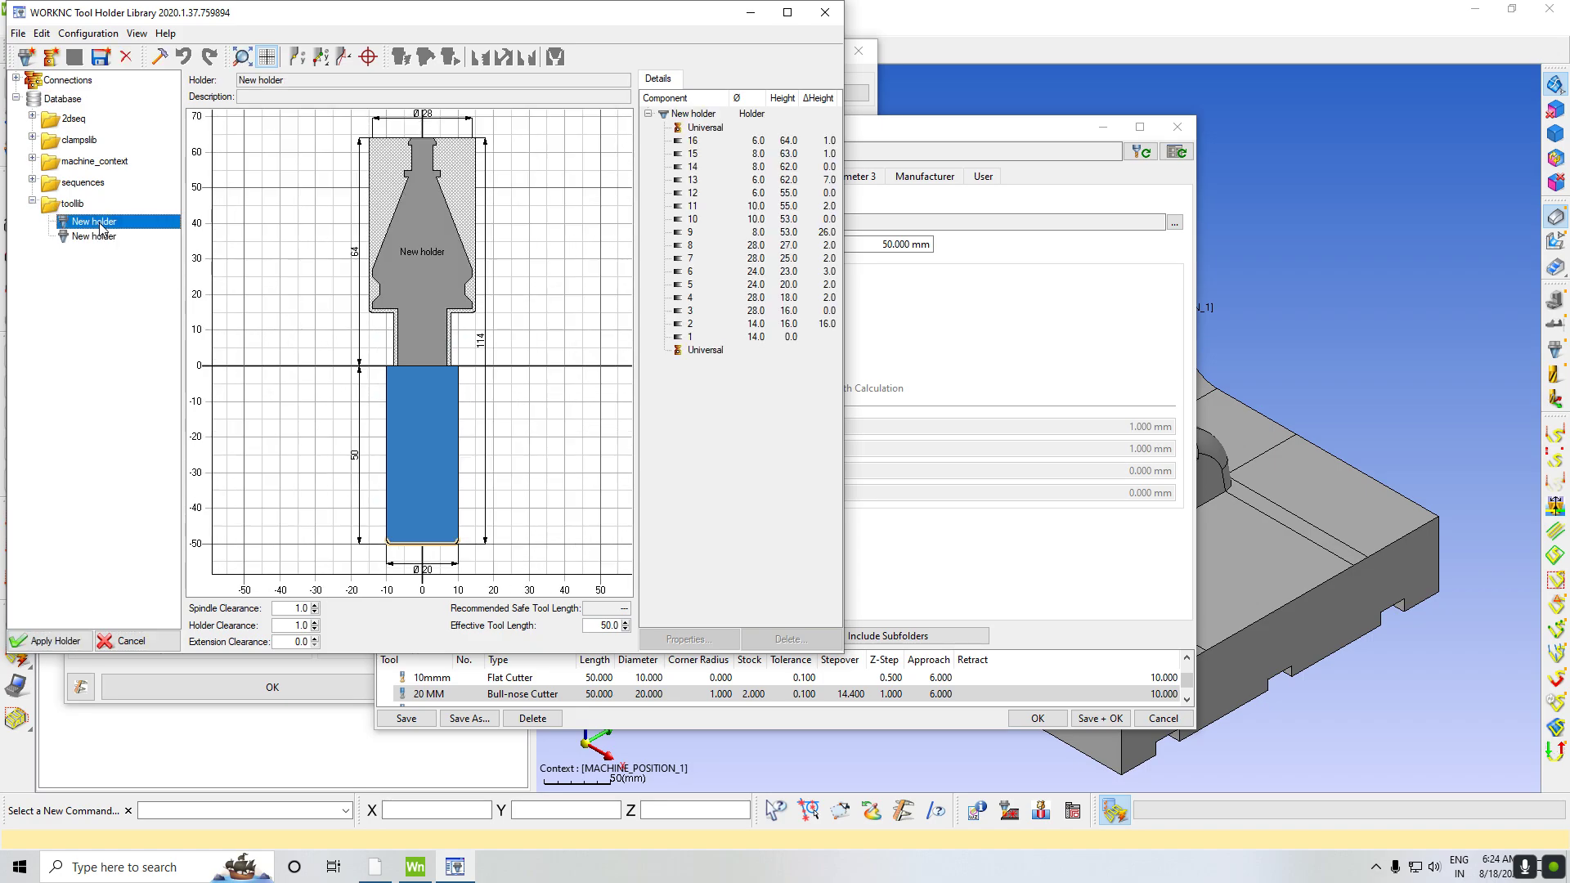
{"action": "left_click", "coordinate": [94, 237]}
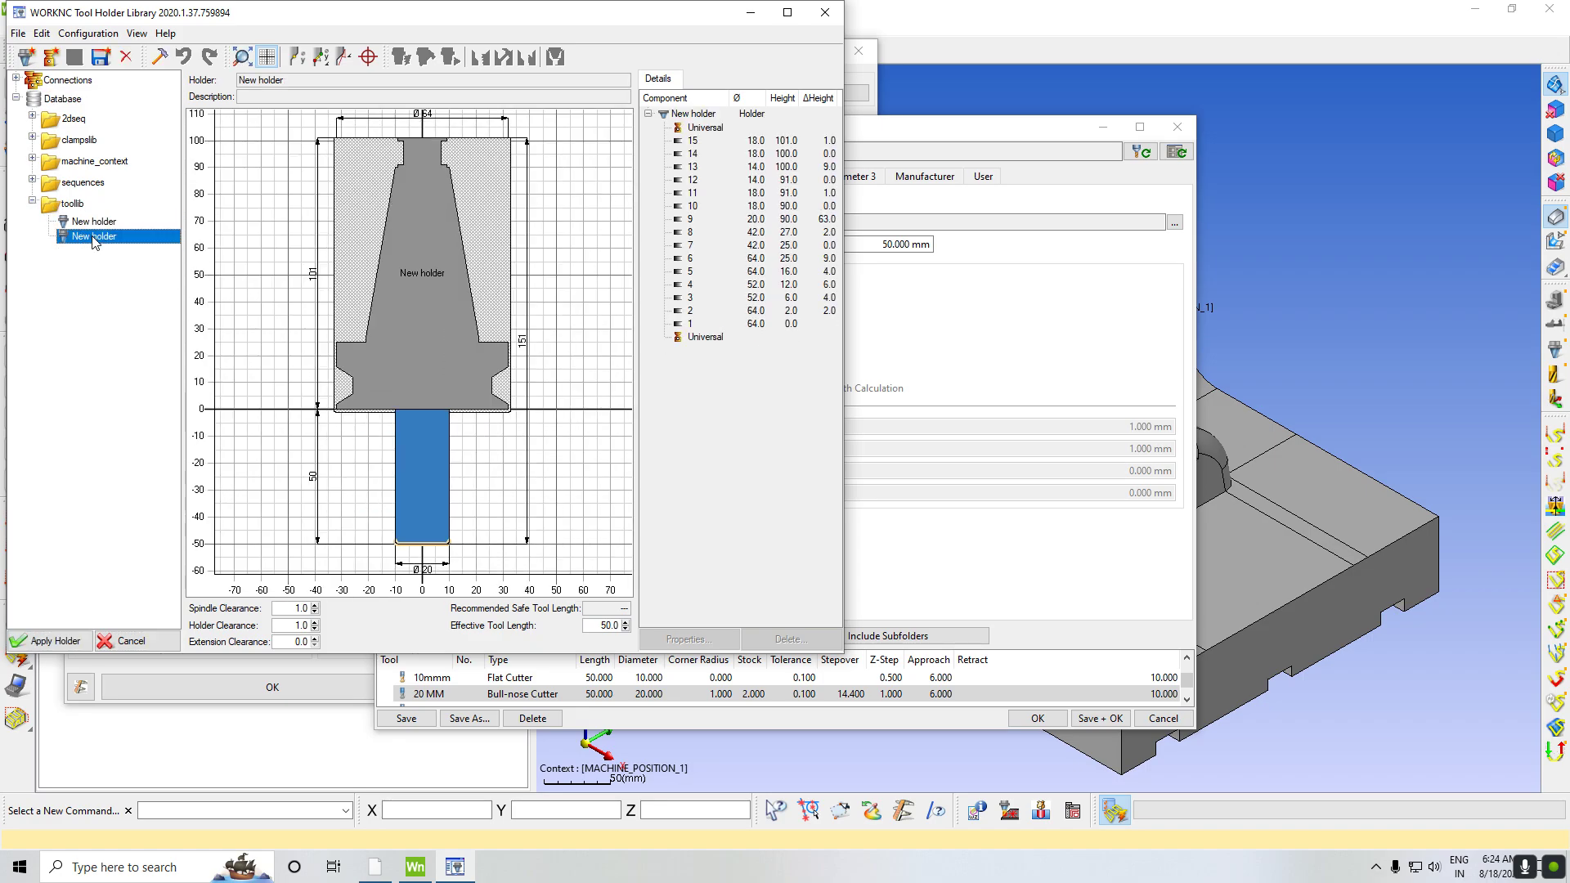
{"action": "left_click", "coordinate": [1108, 724]}
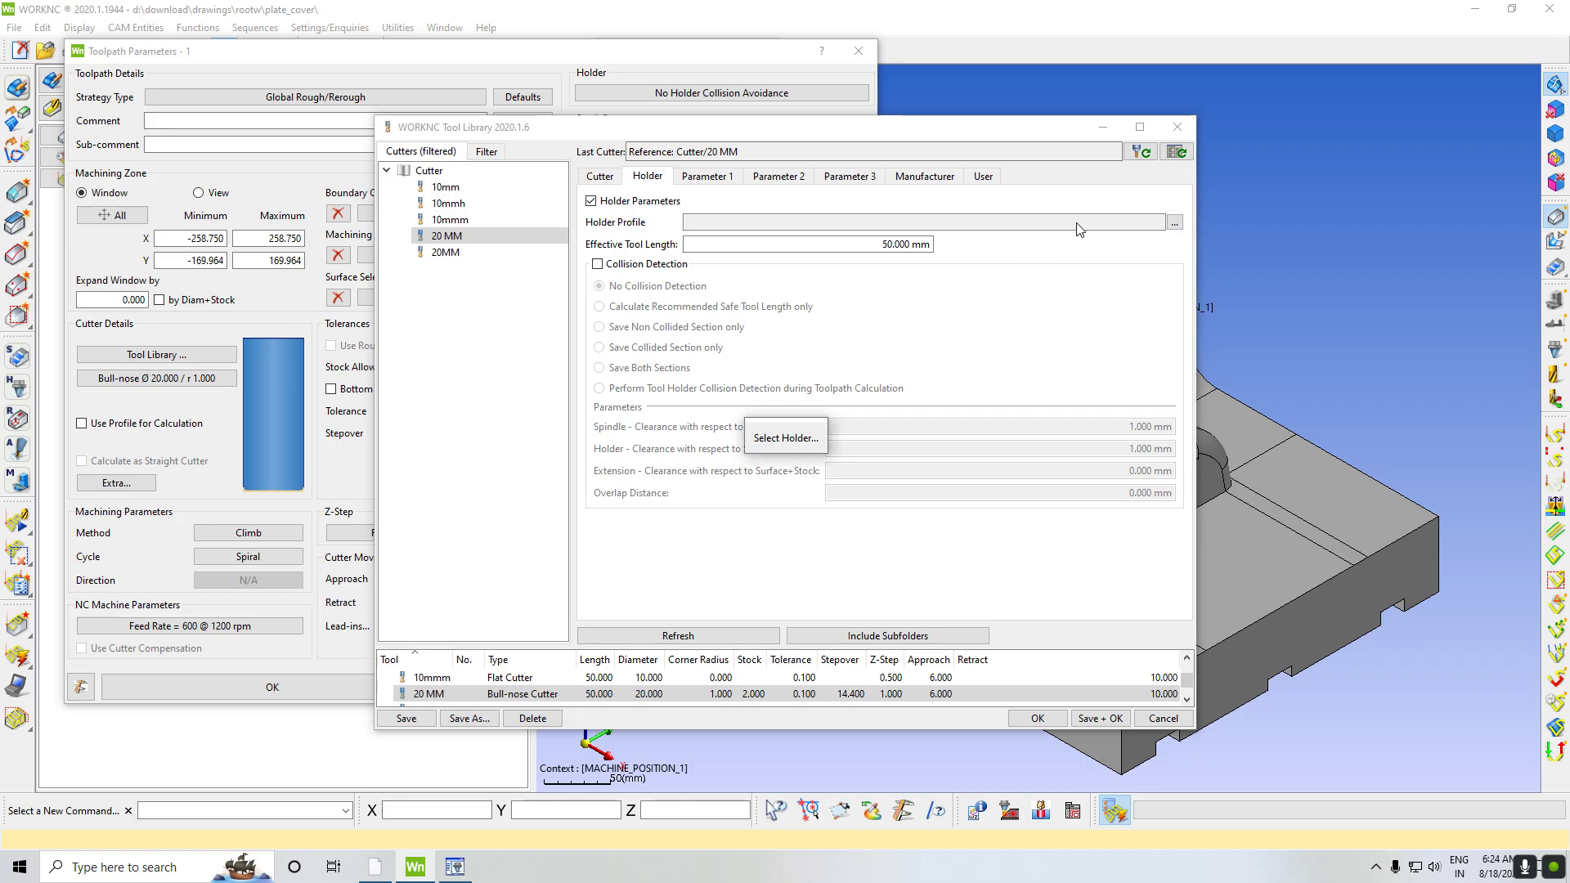
{"action": "left_click", "coordinate": [1175, 223]}
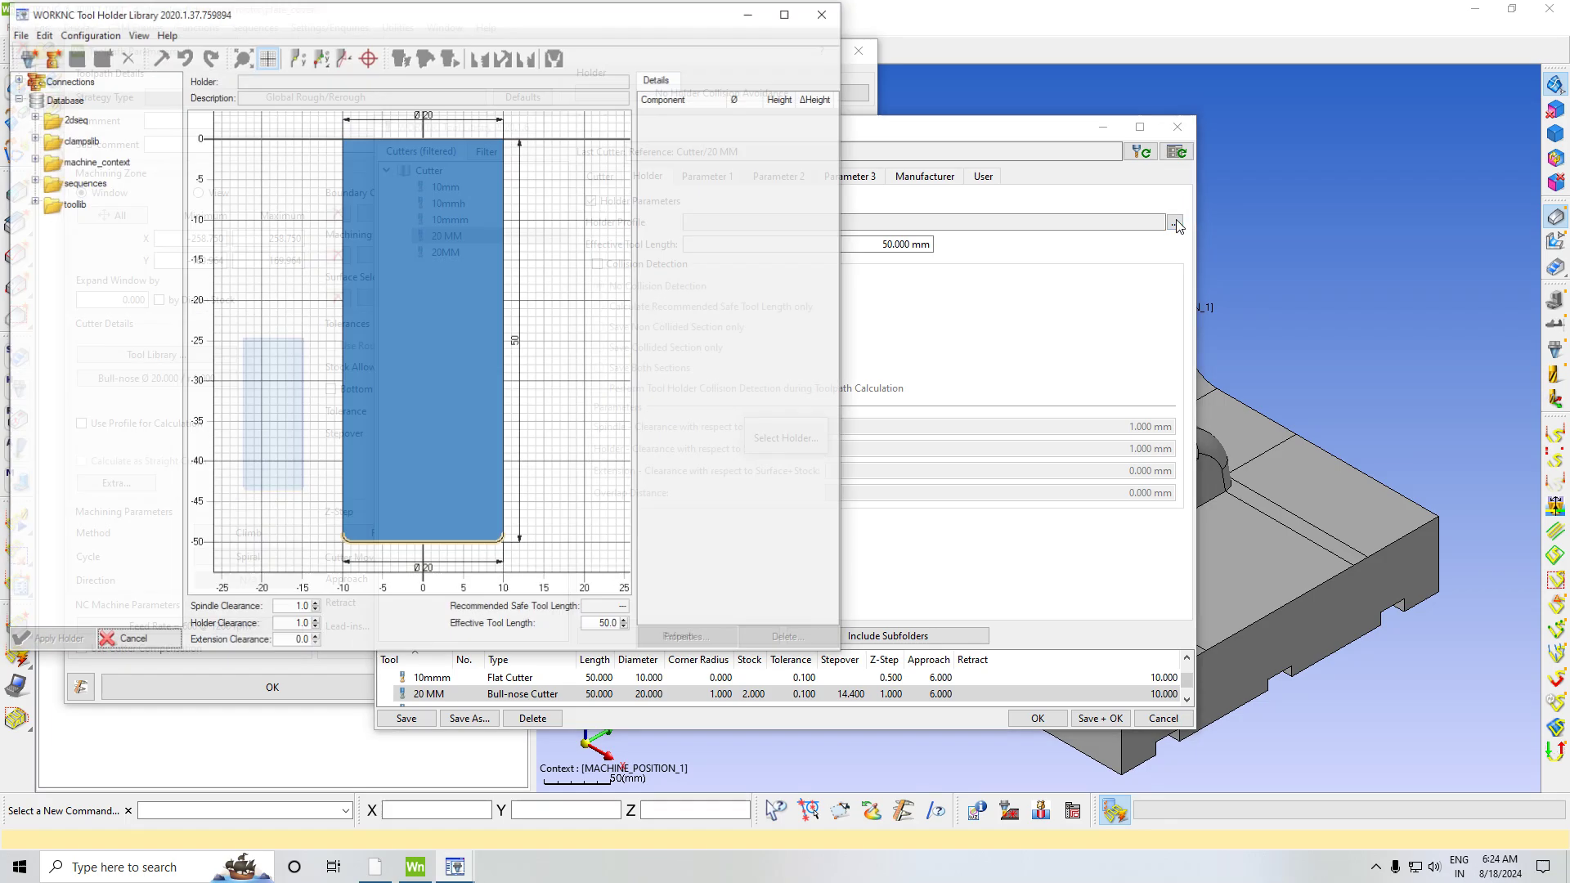
{"action": "double_click", "coordinate": [90, 204]}
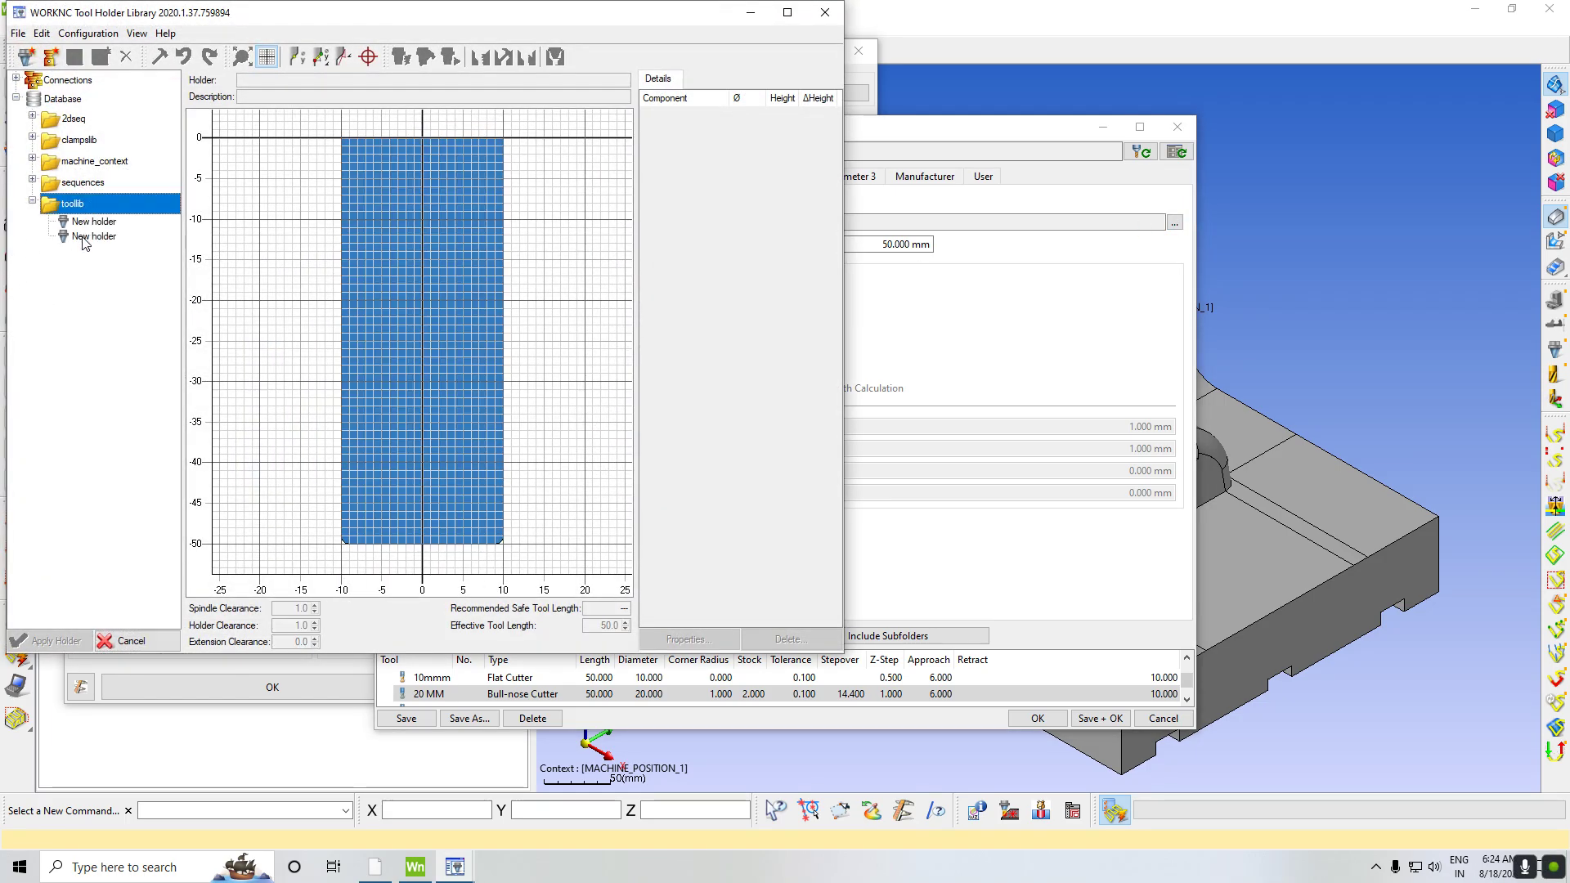
{"action": "double_click", "coordinate": [82, 243]}
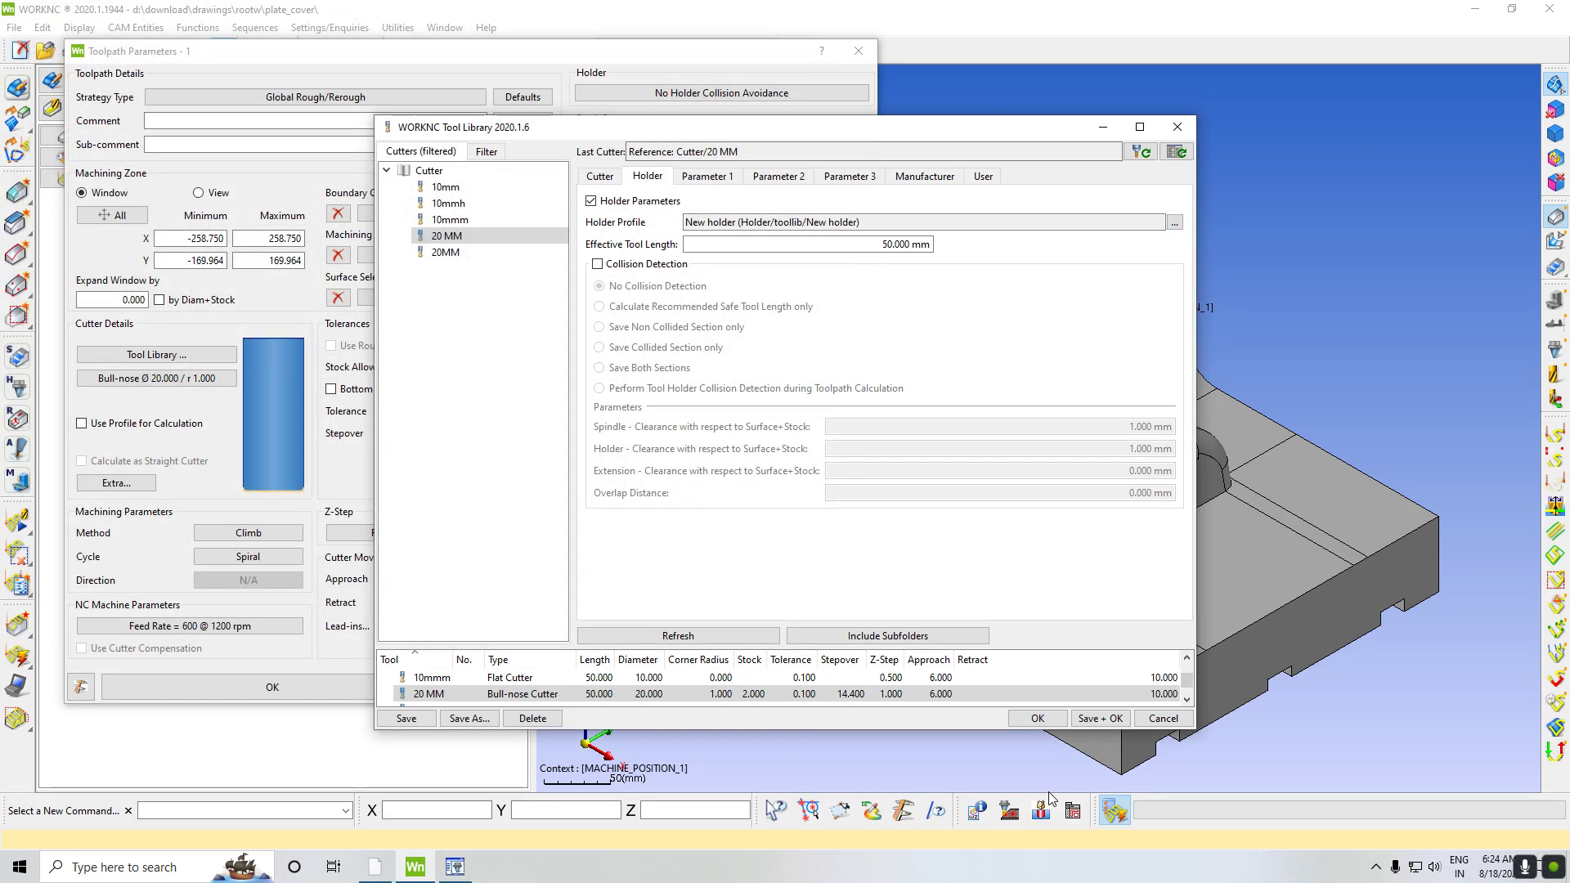
Accept the cutter and holder, then set the stock allowance to 0.200
{"action": "left_click", "coordinate": [1100, 718]}
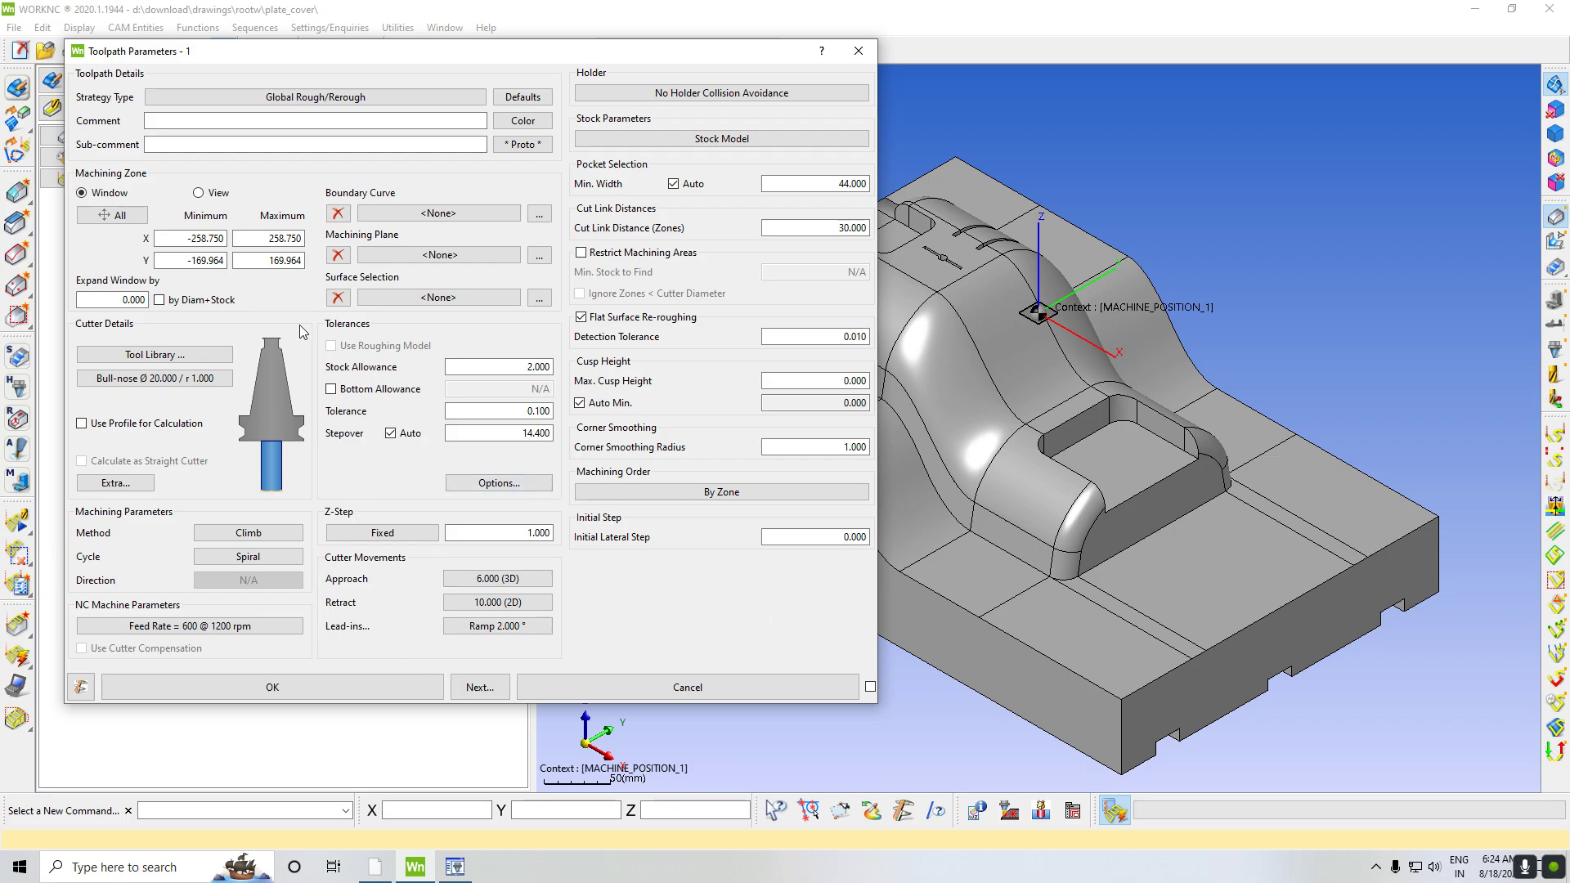
{"action": "double_click", "coordinate": [536, 366]}
{"action": "type", "text": "0.200"}
Set the machining plane to the part minimum, -214.470, over surfaces and holes
{"action": "left_click", "coordinate": [539, 257]}
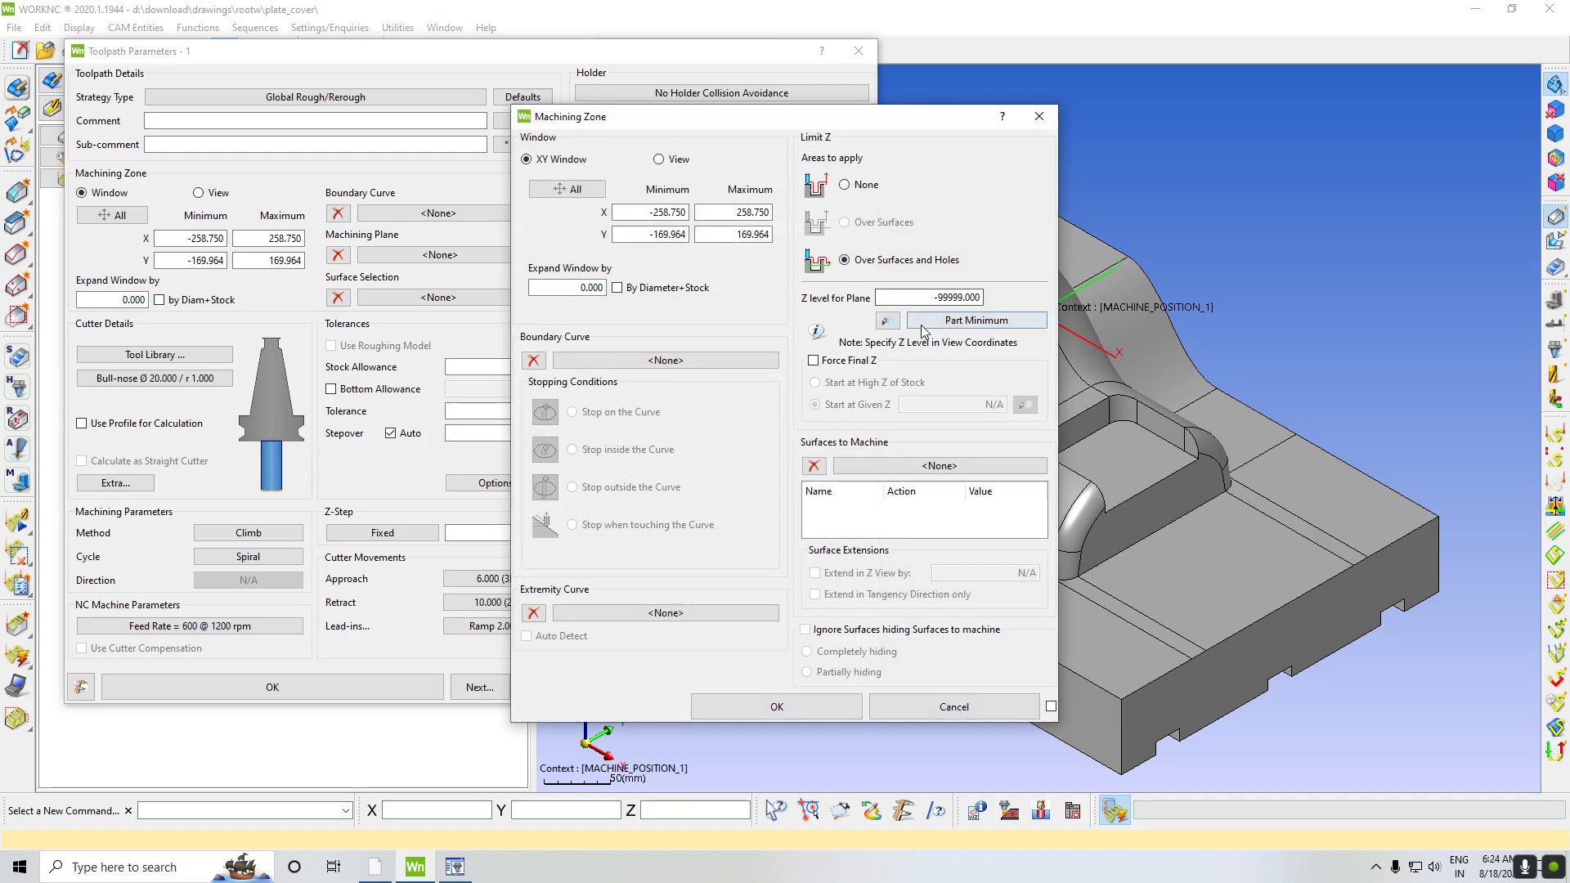
{"action": "left_click", "coordinate": [941, 319]}
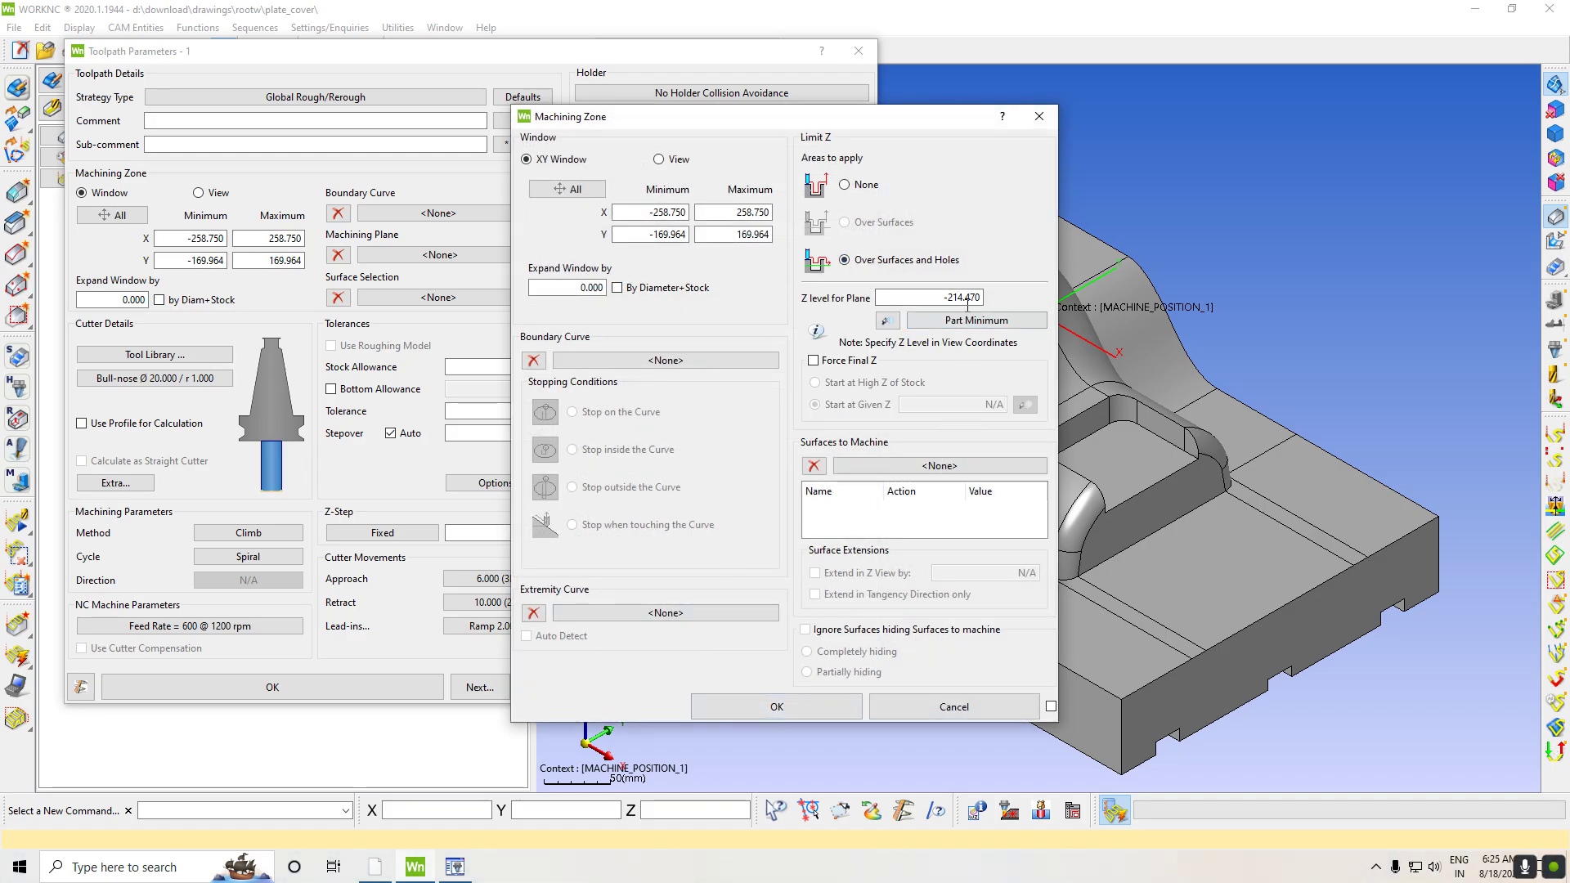
{"action": "left_click", "coordinate": [805, 710]}
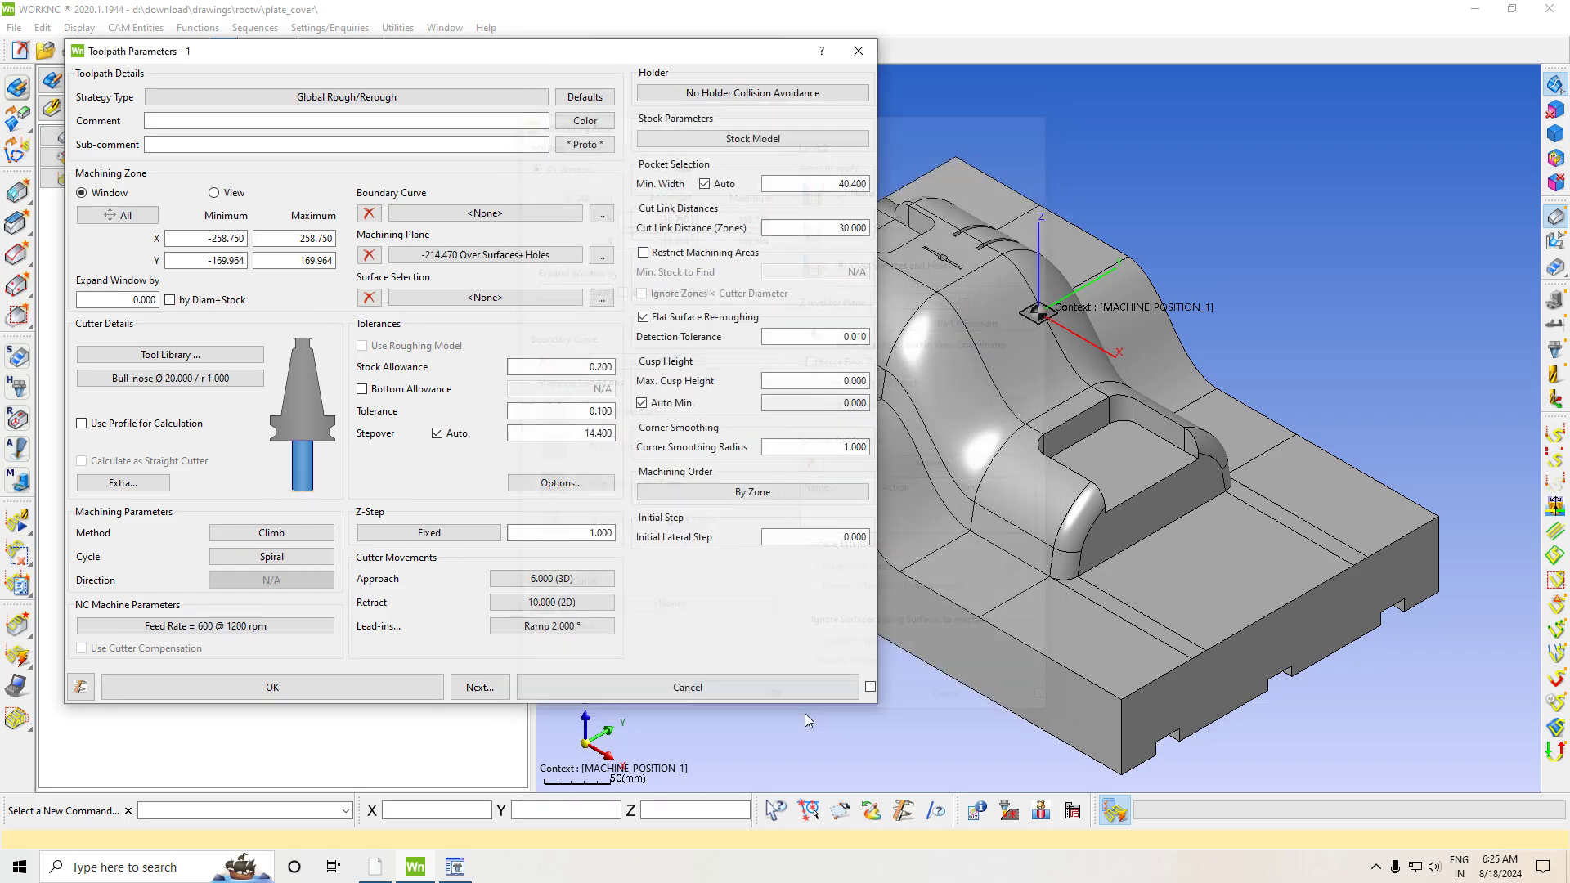
Set a 0.500 Z-step with Box cycle, Mixed method and X direction
{"action": "double_click", "coordinate": [571, 541]}
{"action": "type", "text": "0.500"}
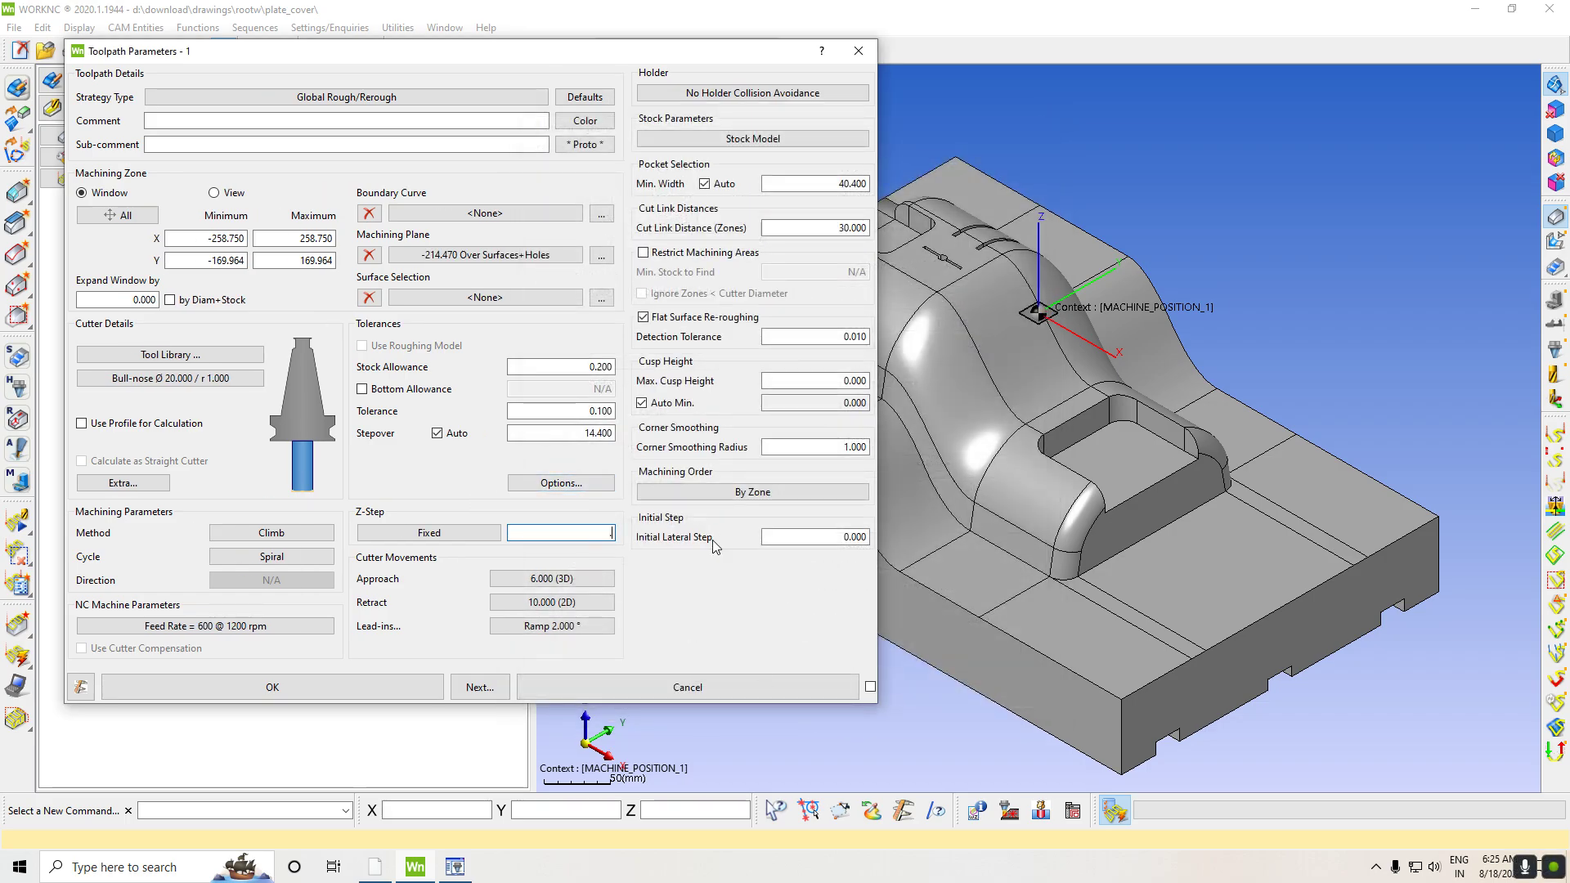
{"action": "left_click", "coordinate": [237, 556]}
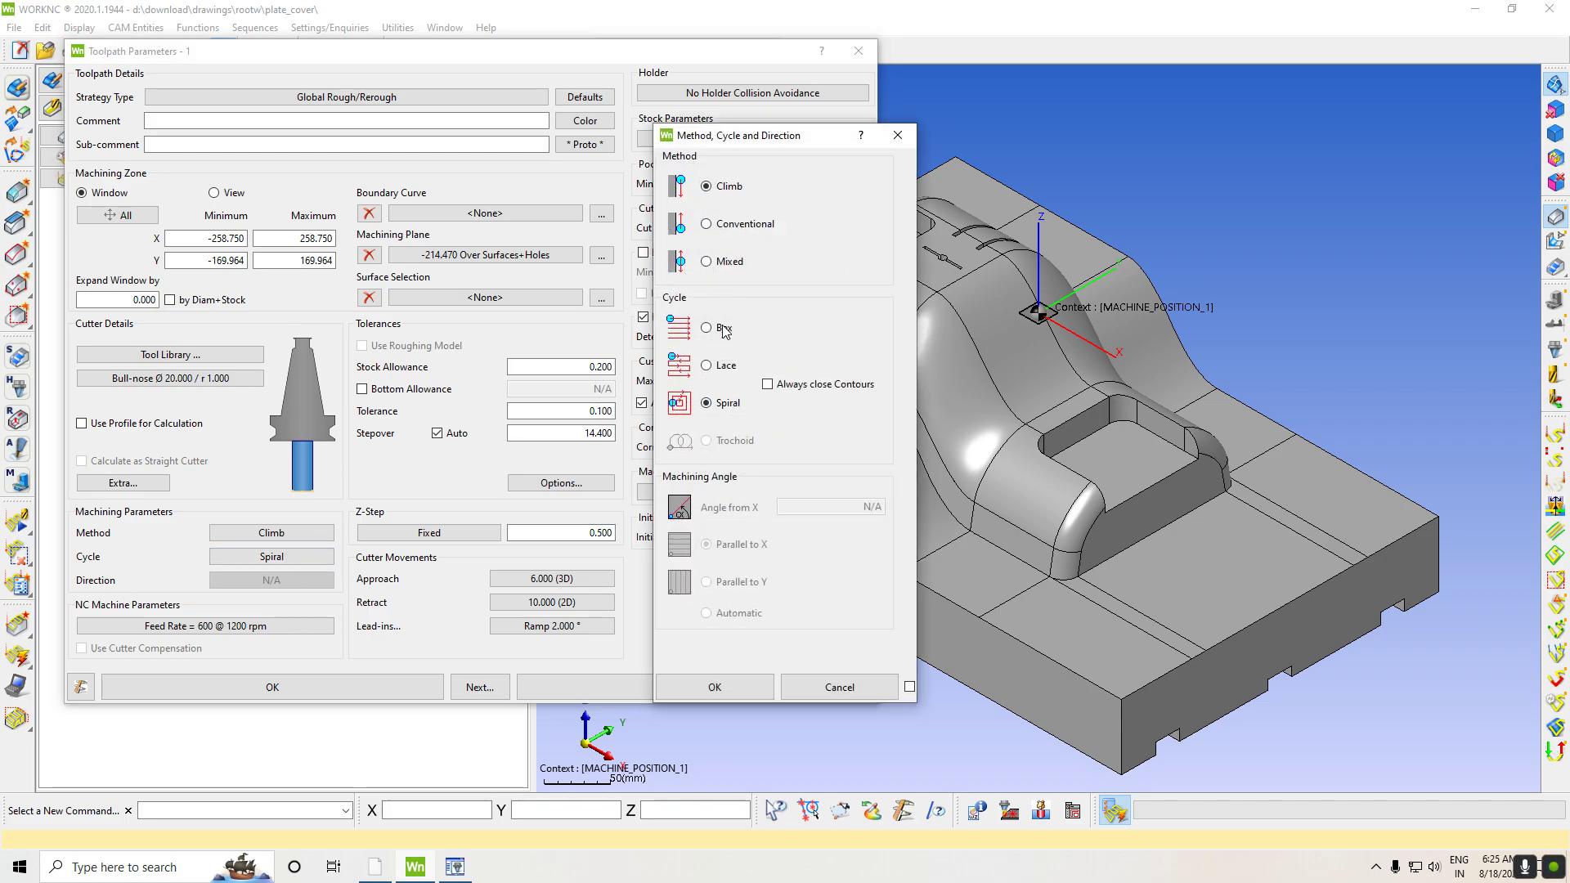
{"action": "left_click", "coordinate": [724, 328]}
{"action": "left_click", "coordinate": [730, 261]}
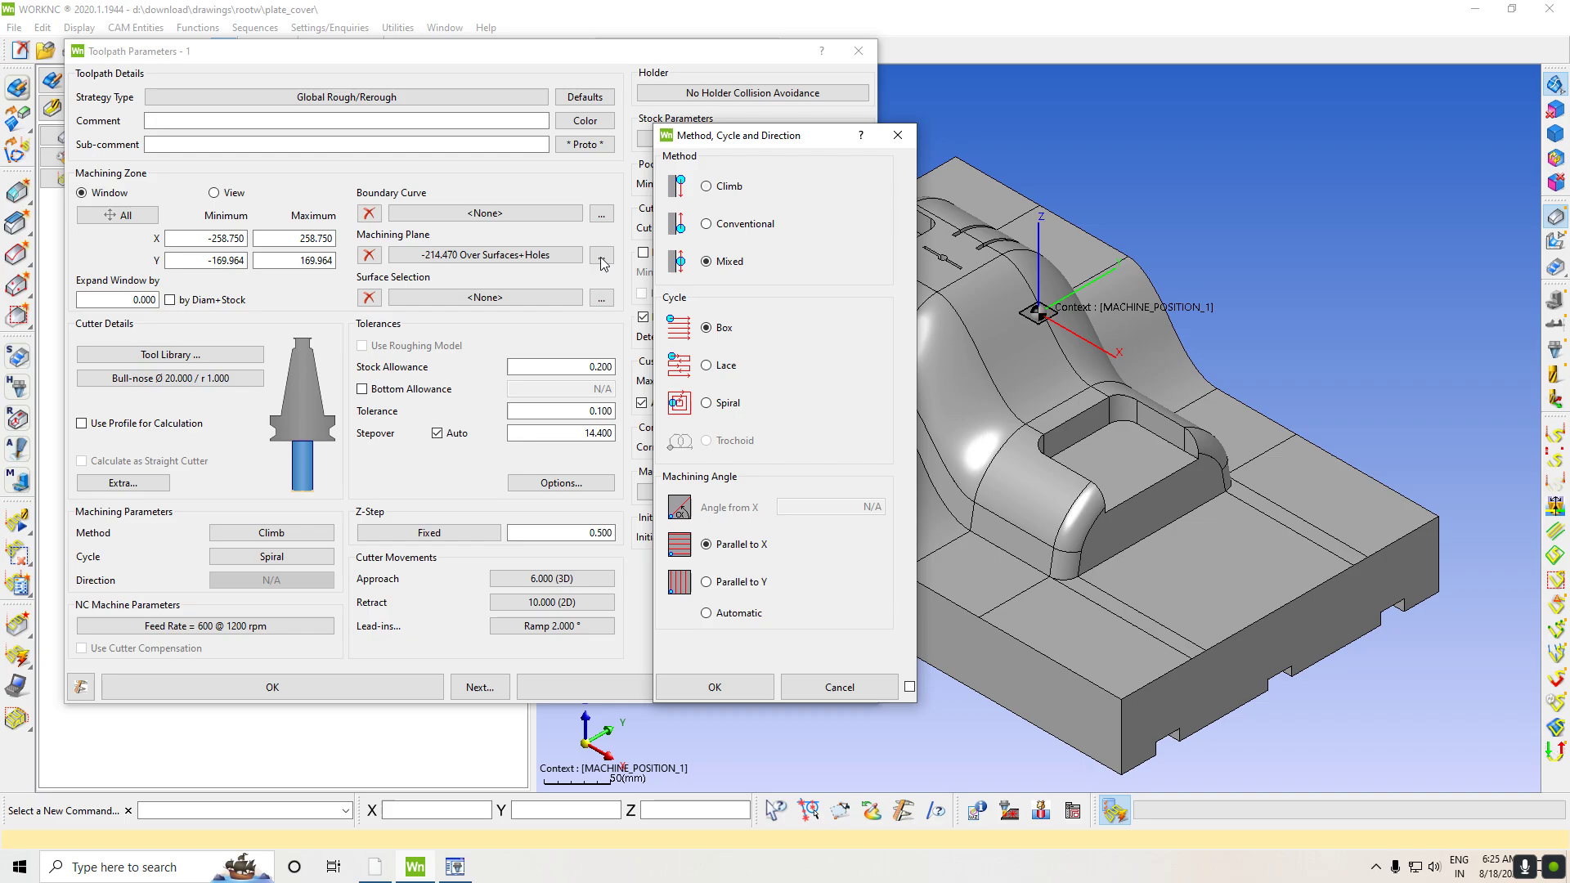
{"action": "left_click", "coordinate": [700, 683]}
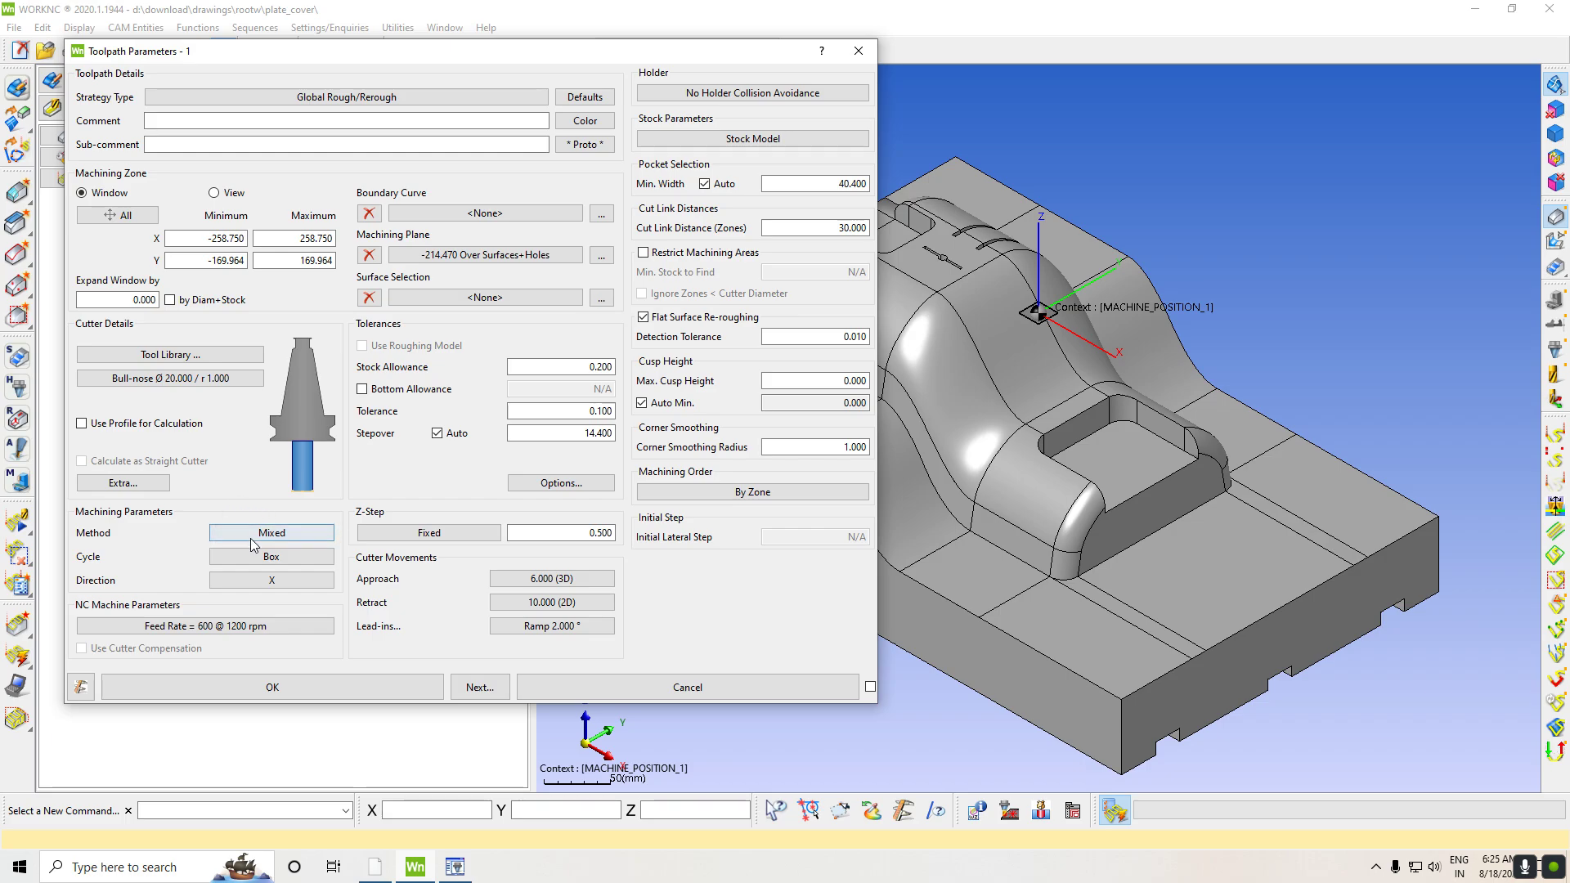
Resize the cutter to 50 mm diameter, 6 mm corner radius, 12 mm cutting length and create toolpath 1
{"action": "left_click", "coordinate": [204, 379]}
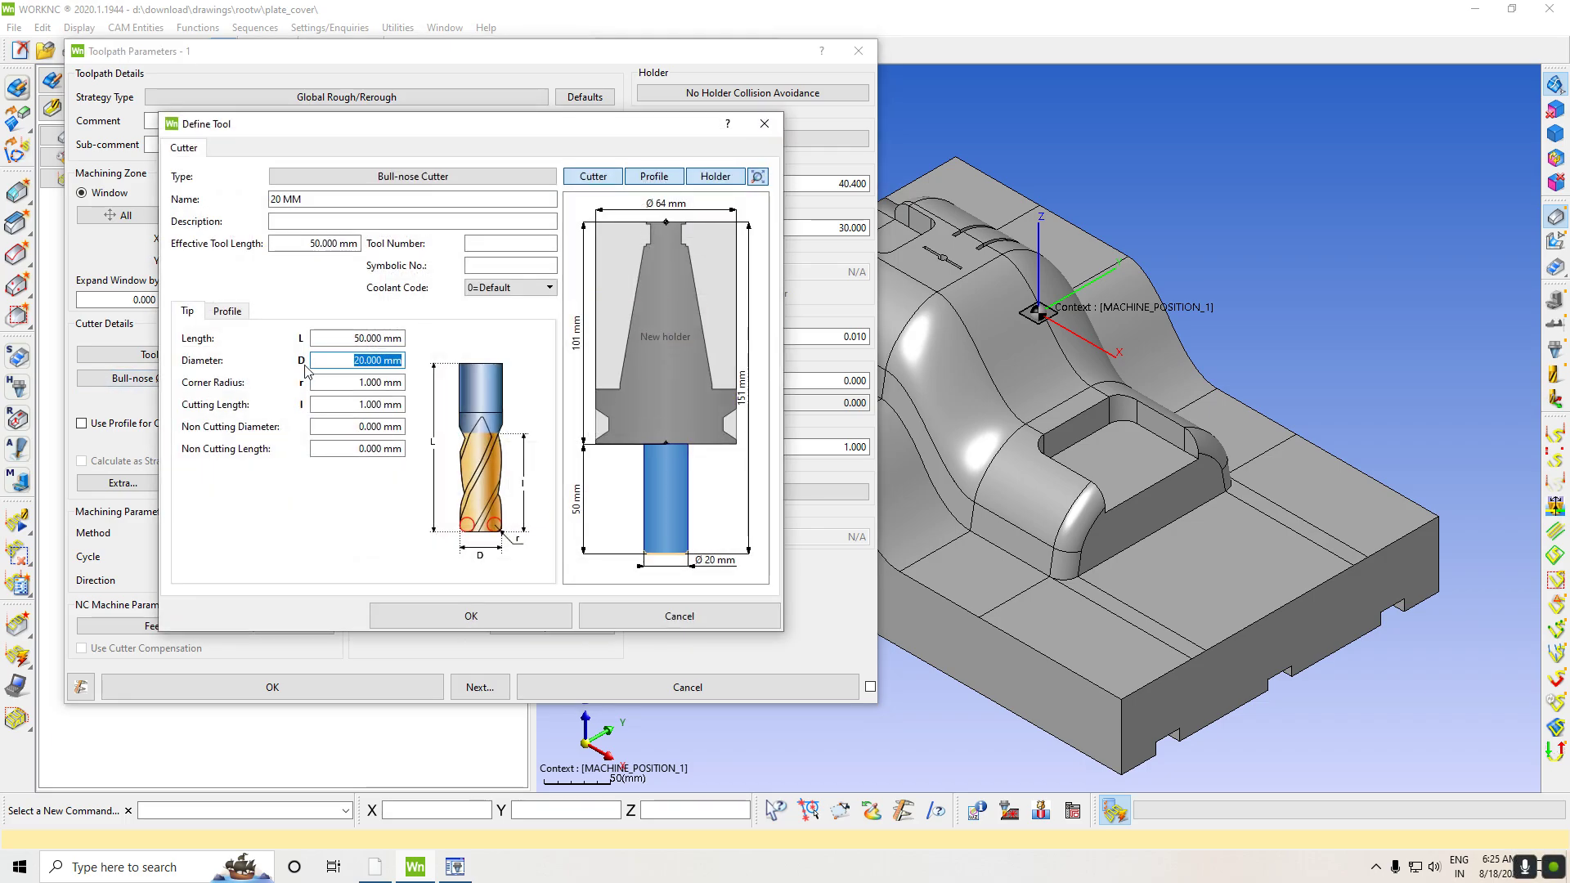
{"action": "type", "text": "50"}
{"action": "key", "text": "Return"}
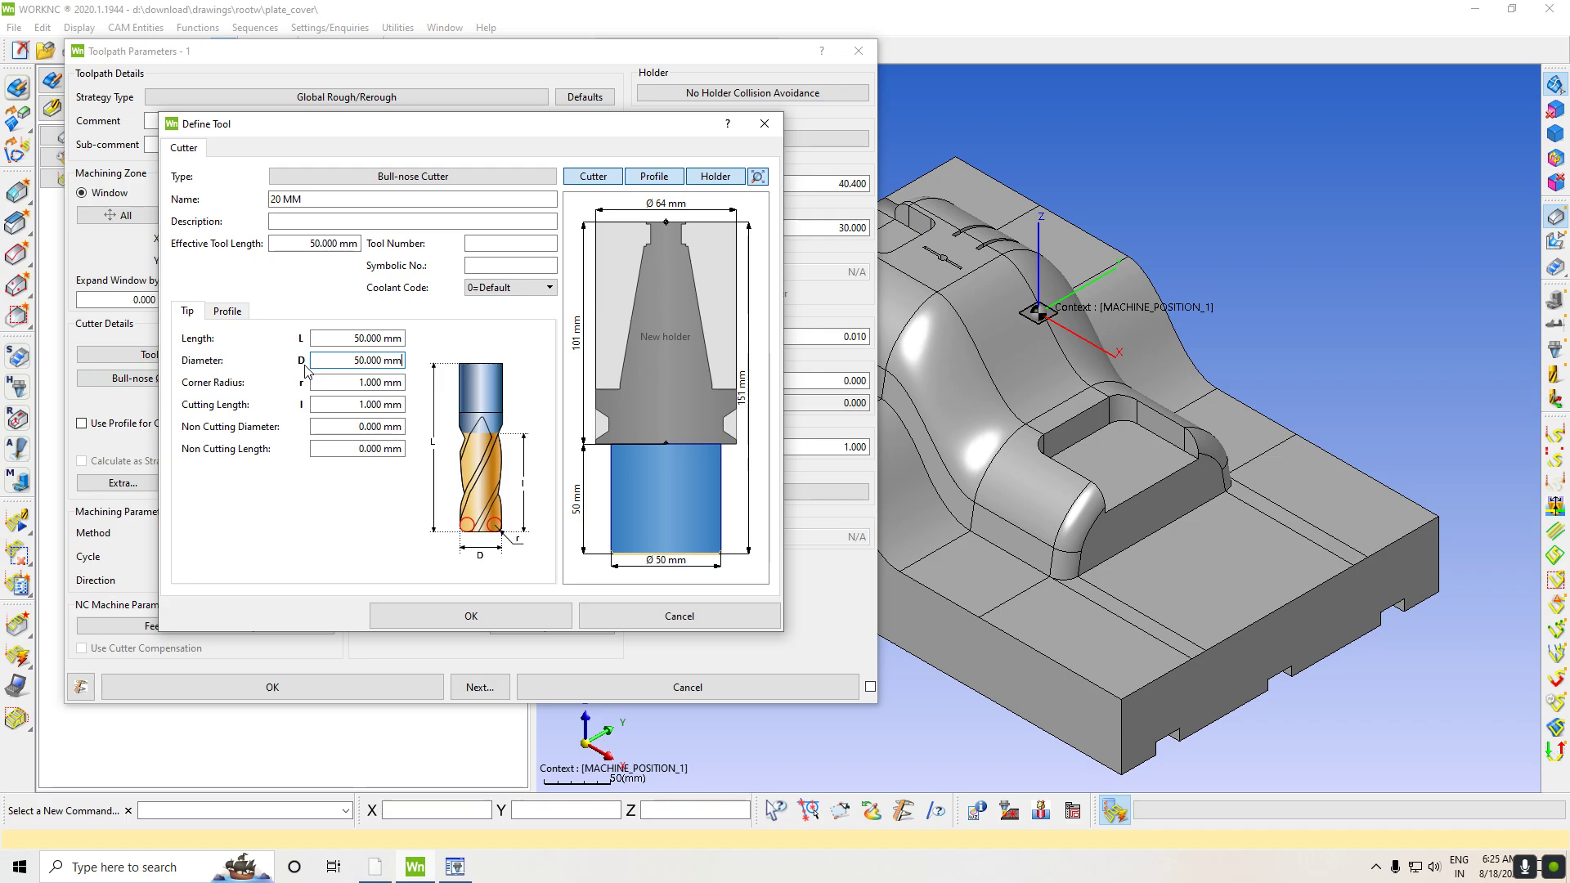
{"action": "key", "text": "Tab"}
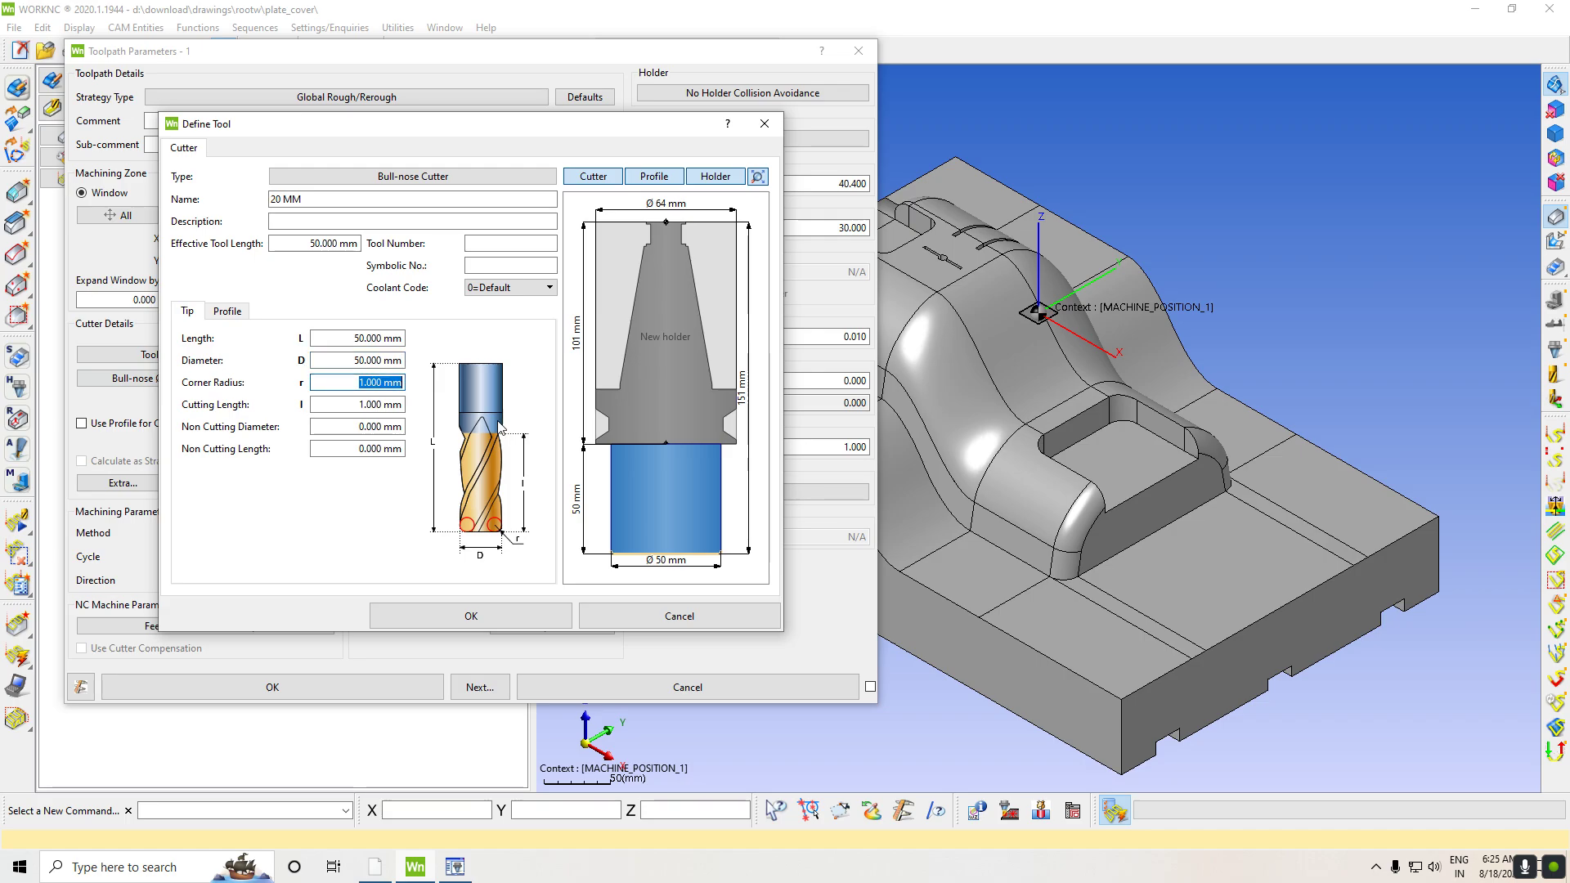
{"action": "type", "text": "6"}
{"action": "key", "text": "Return"}
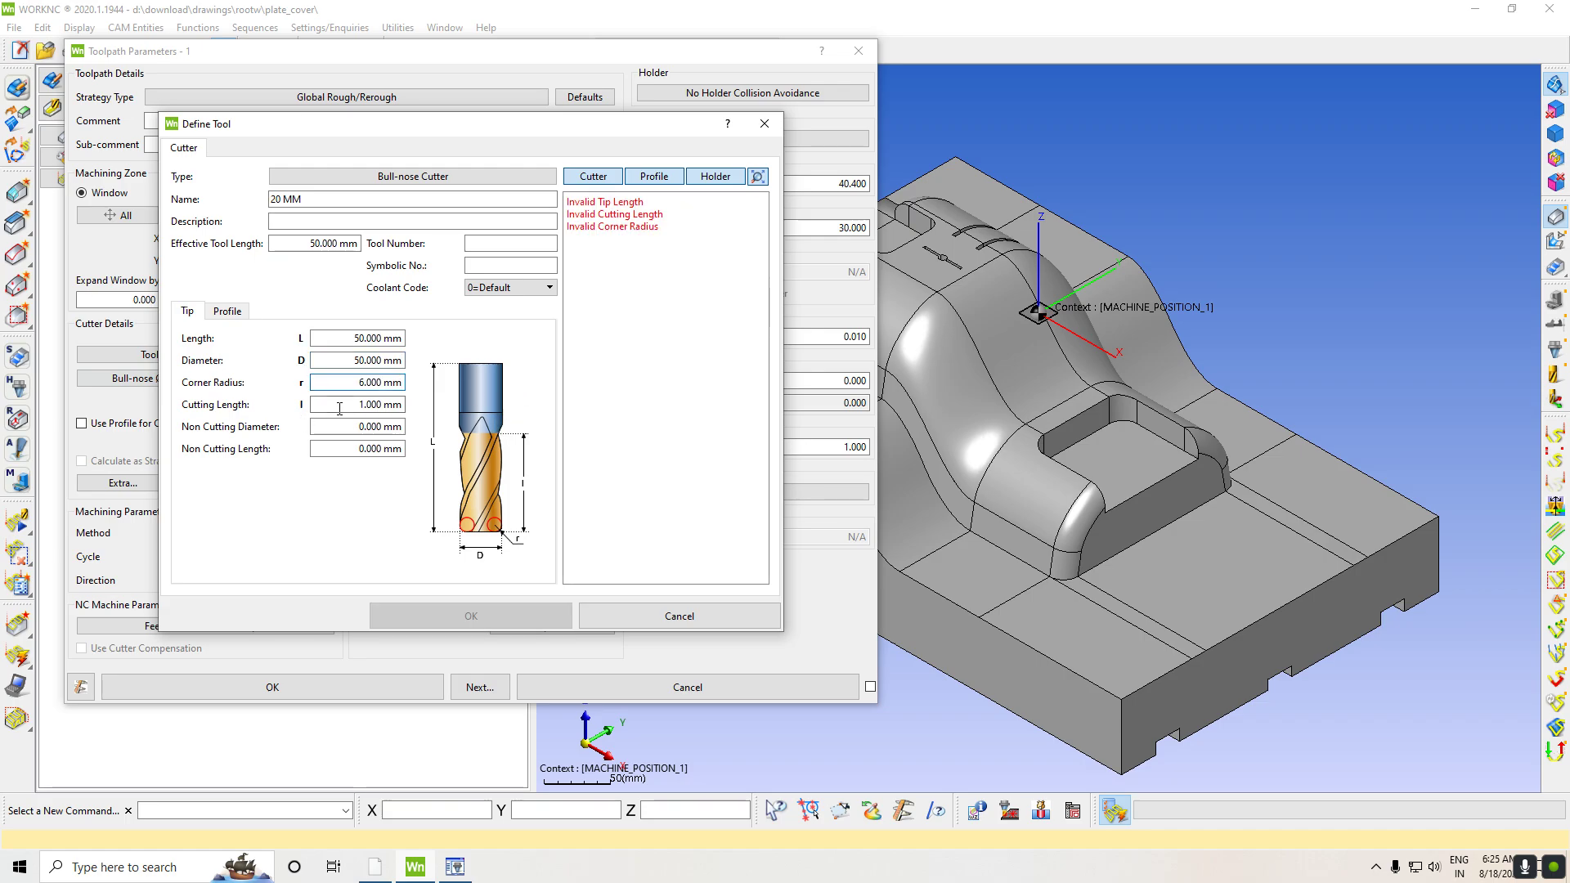
{"action": "left_click", "coordinate": [340, 404]}
{"action": "type", "text": "12"}
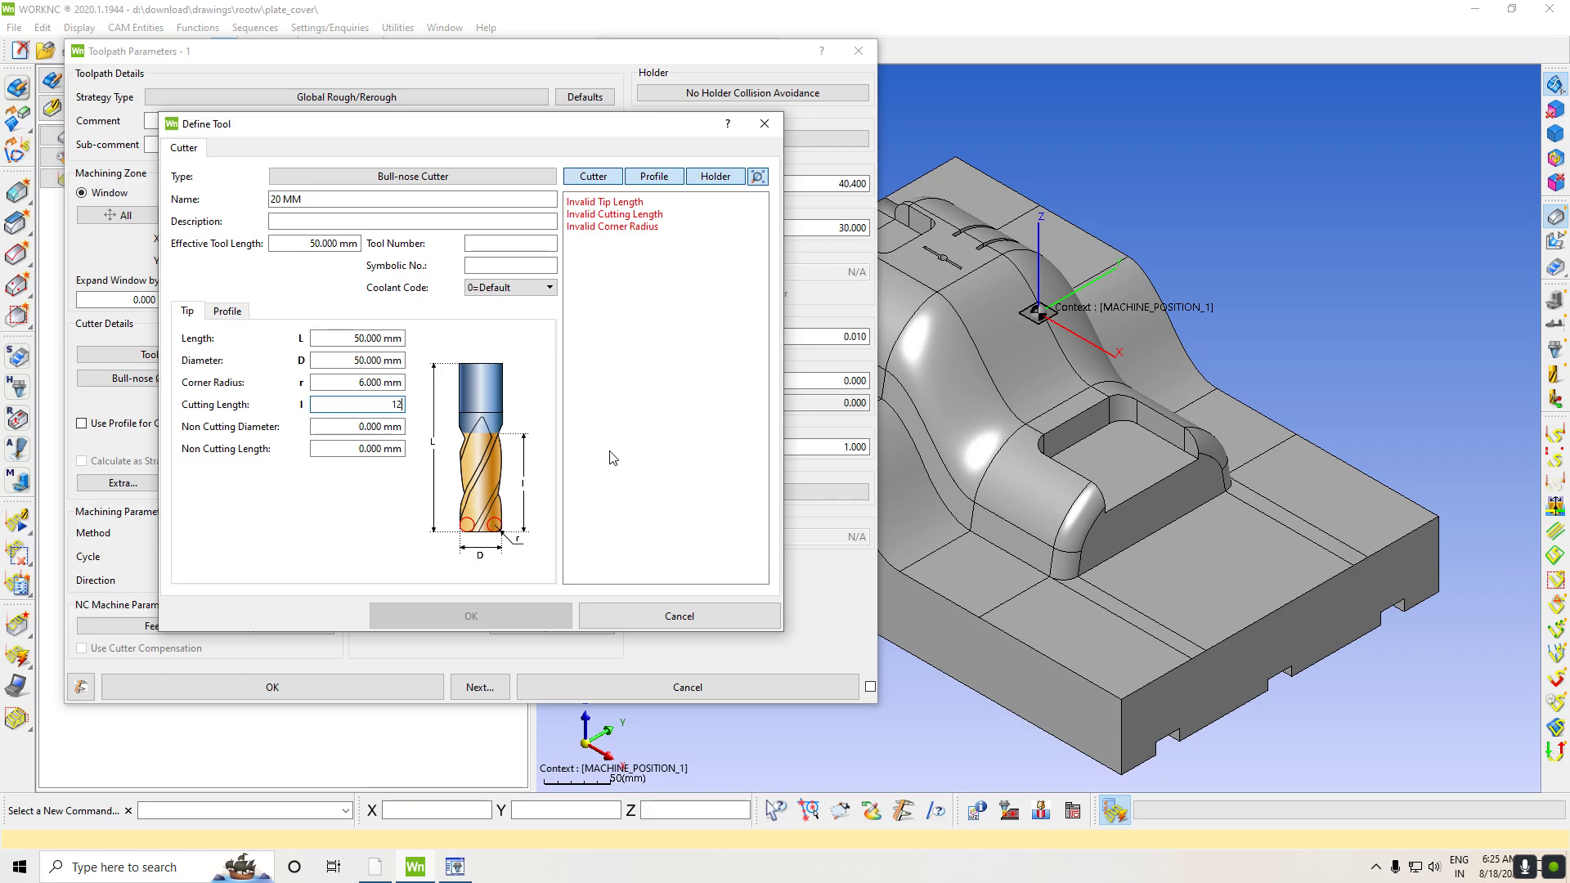
{"action": "key", "text": "Return"}
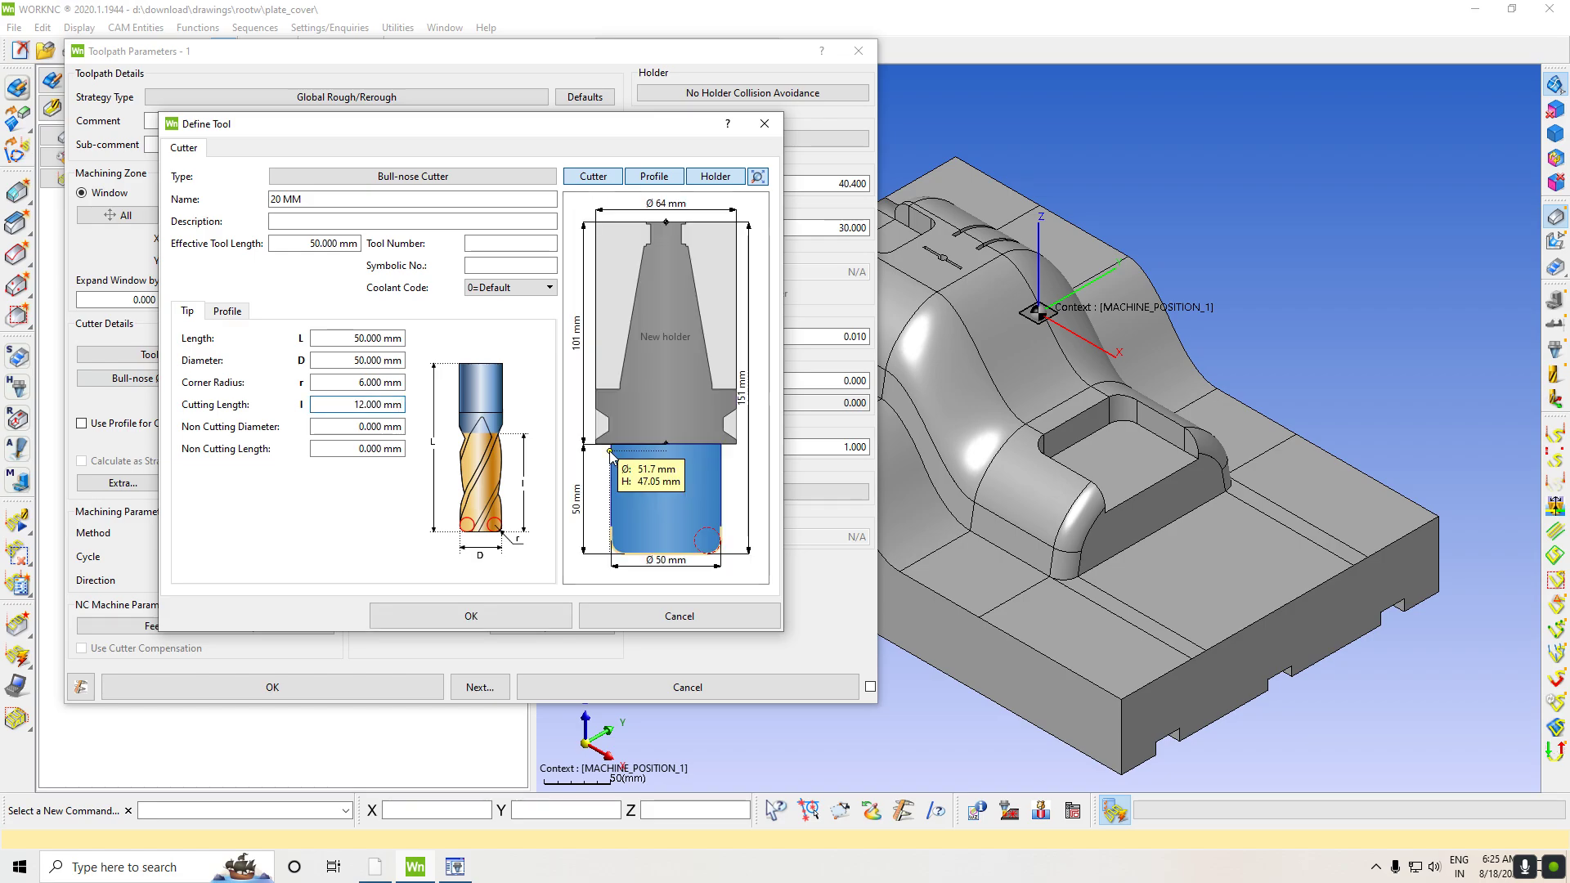
{"action": "left_click", "coordinate": [489, 625]}
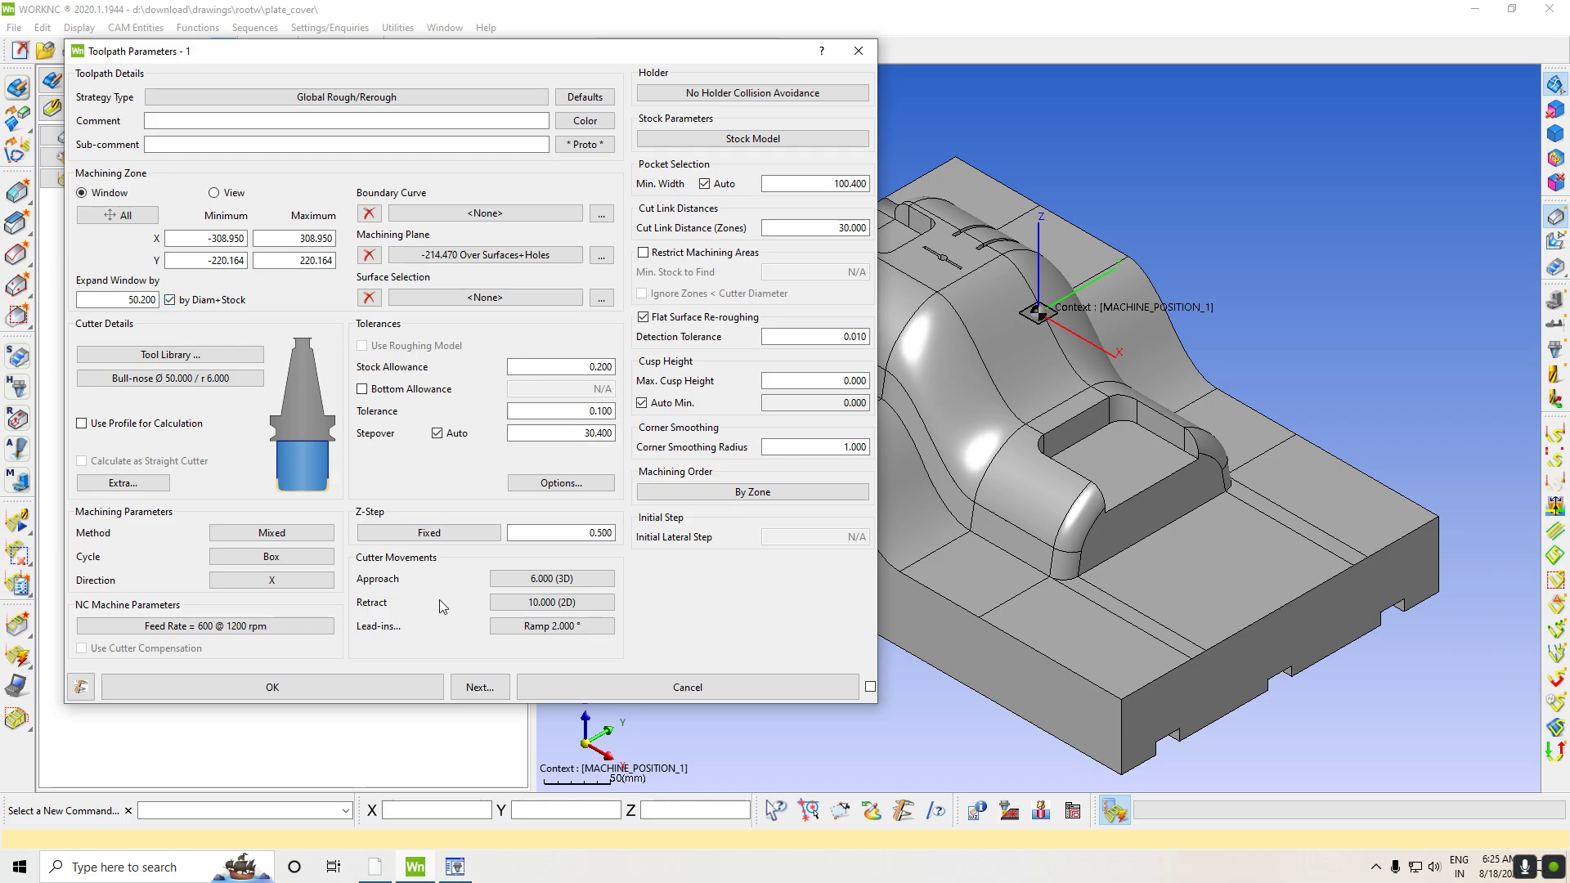
{"action": "left_click", "coordinate": [351, 691]}
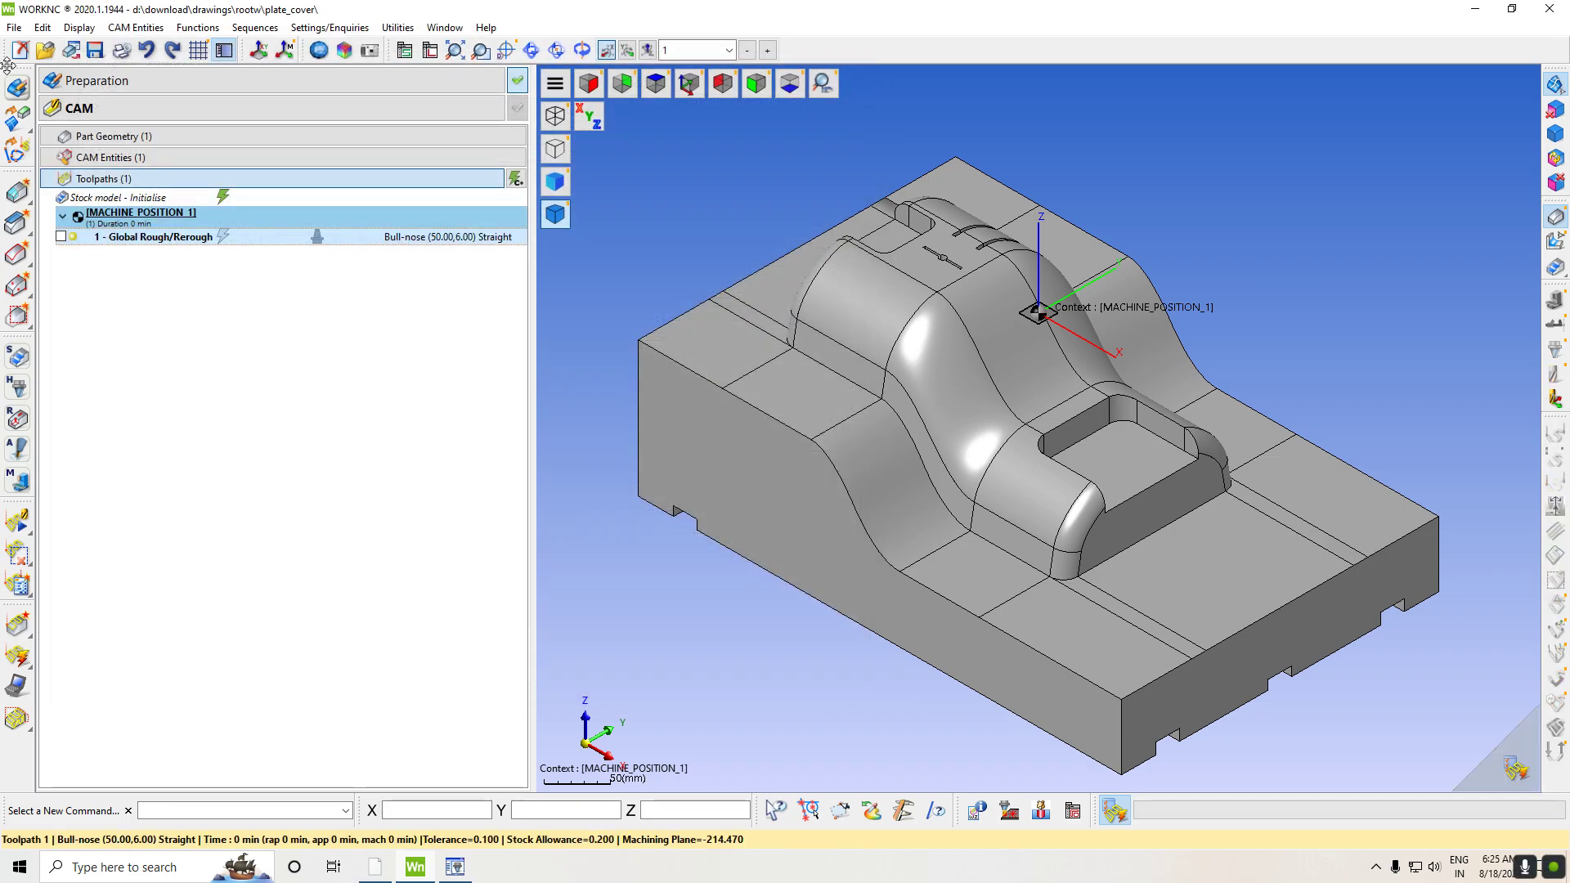
Open the Part Geometry stock initialization settings from Stock Model 3D
{"action": "left_click", "coordinate": [170, 136]}
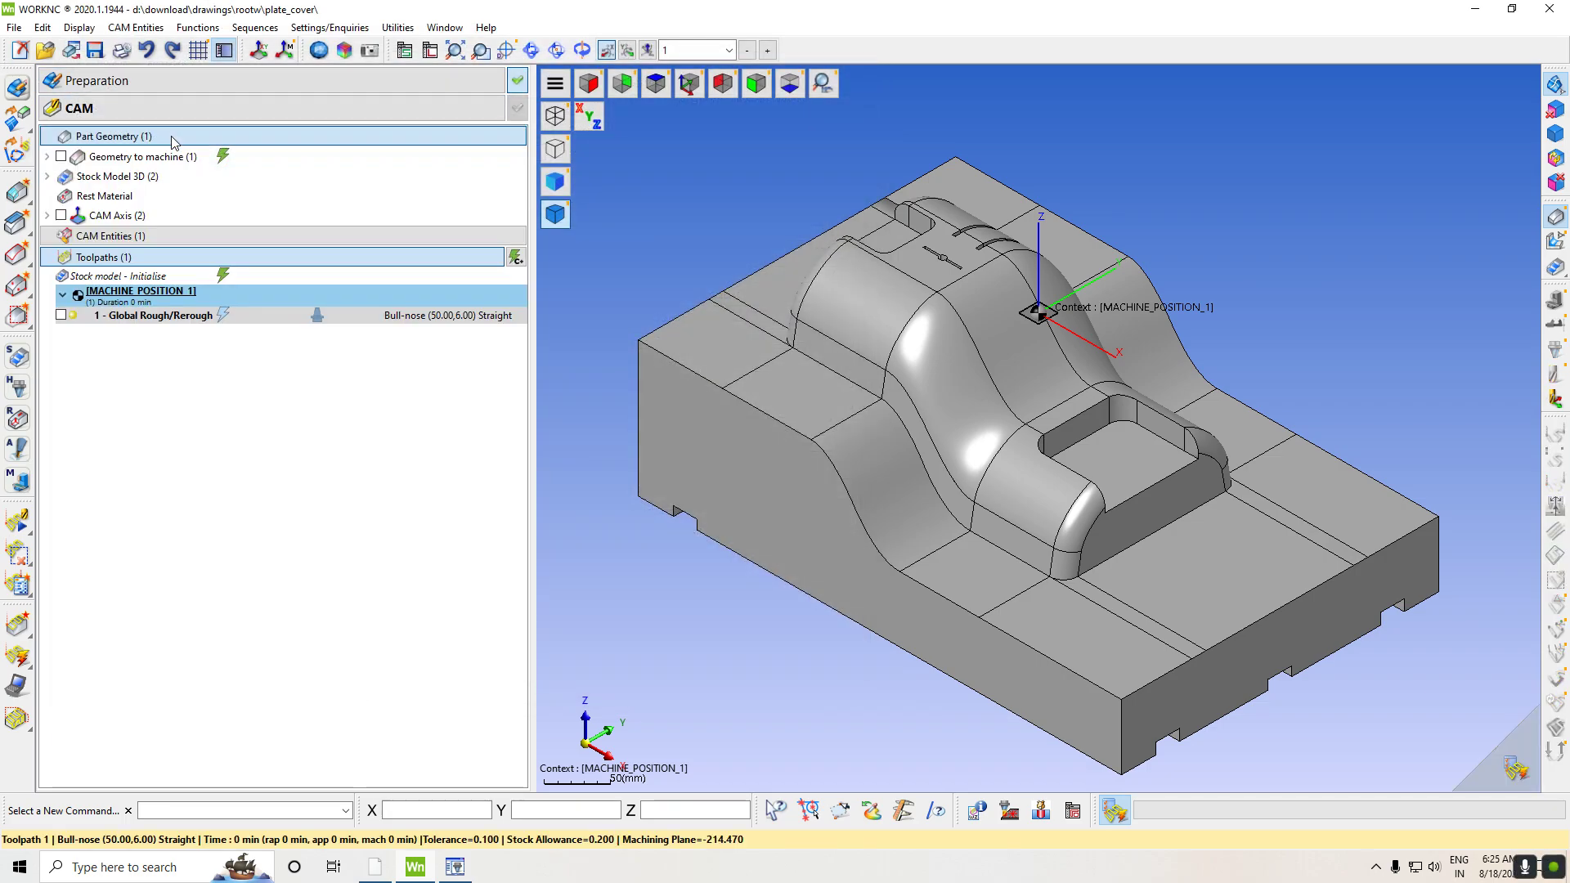
{"action": "right_click", "coordinate": [175, 157]}
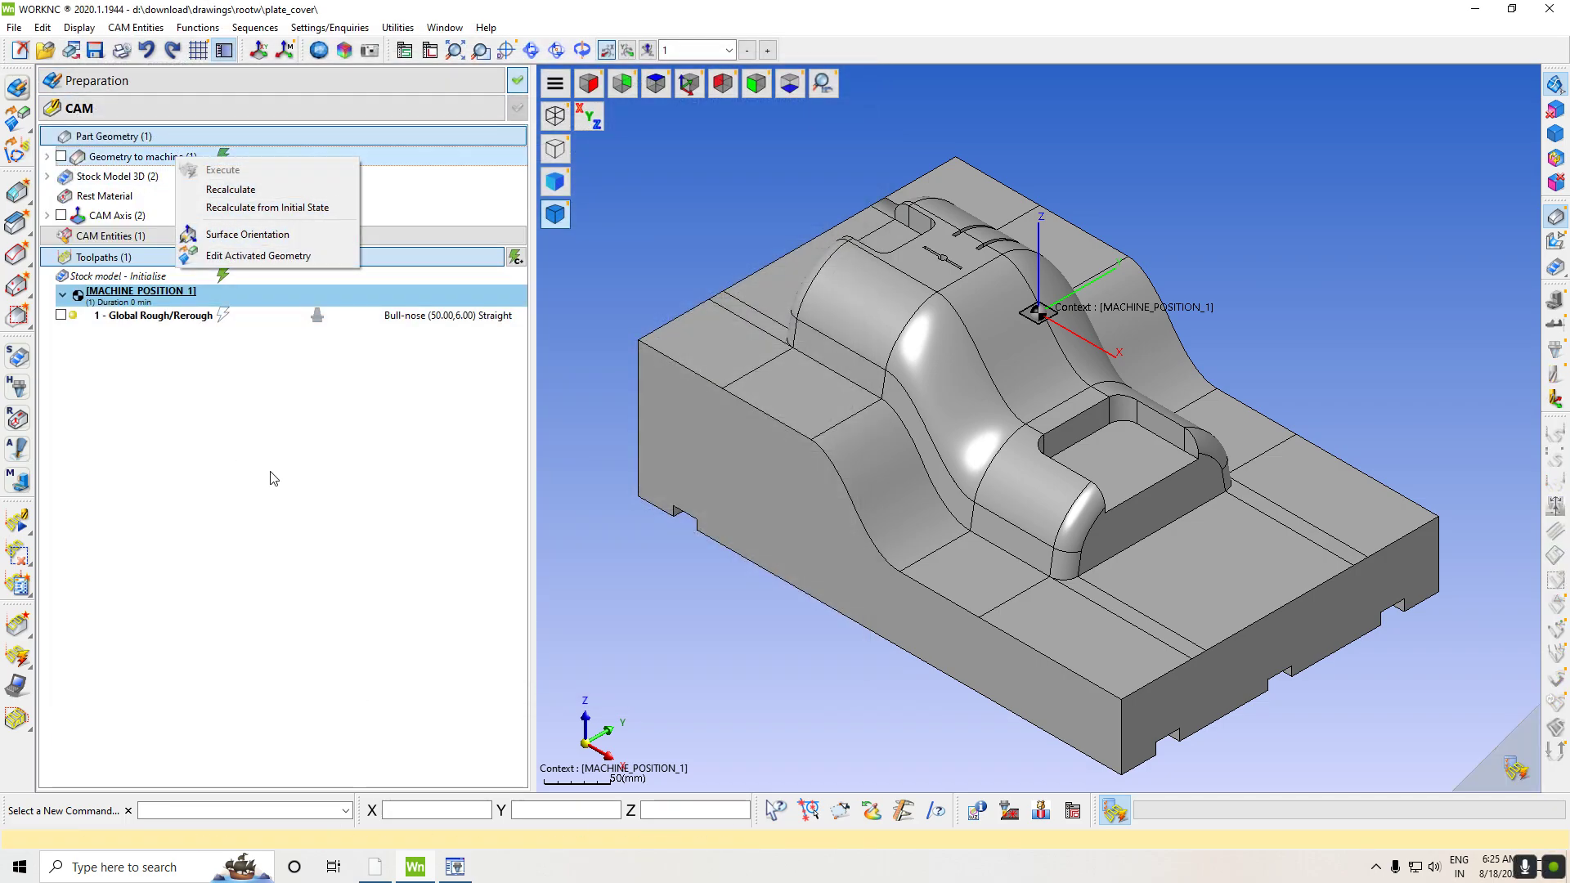
{"action": "left_click", "coordinate": [176, 174]}
{"action": "right_click", "coordinate": [177, 174]}
{"action": "left_click", "coordinate": [248, 187]}
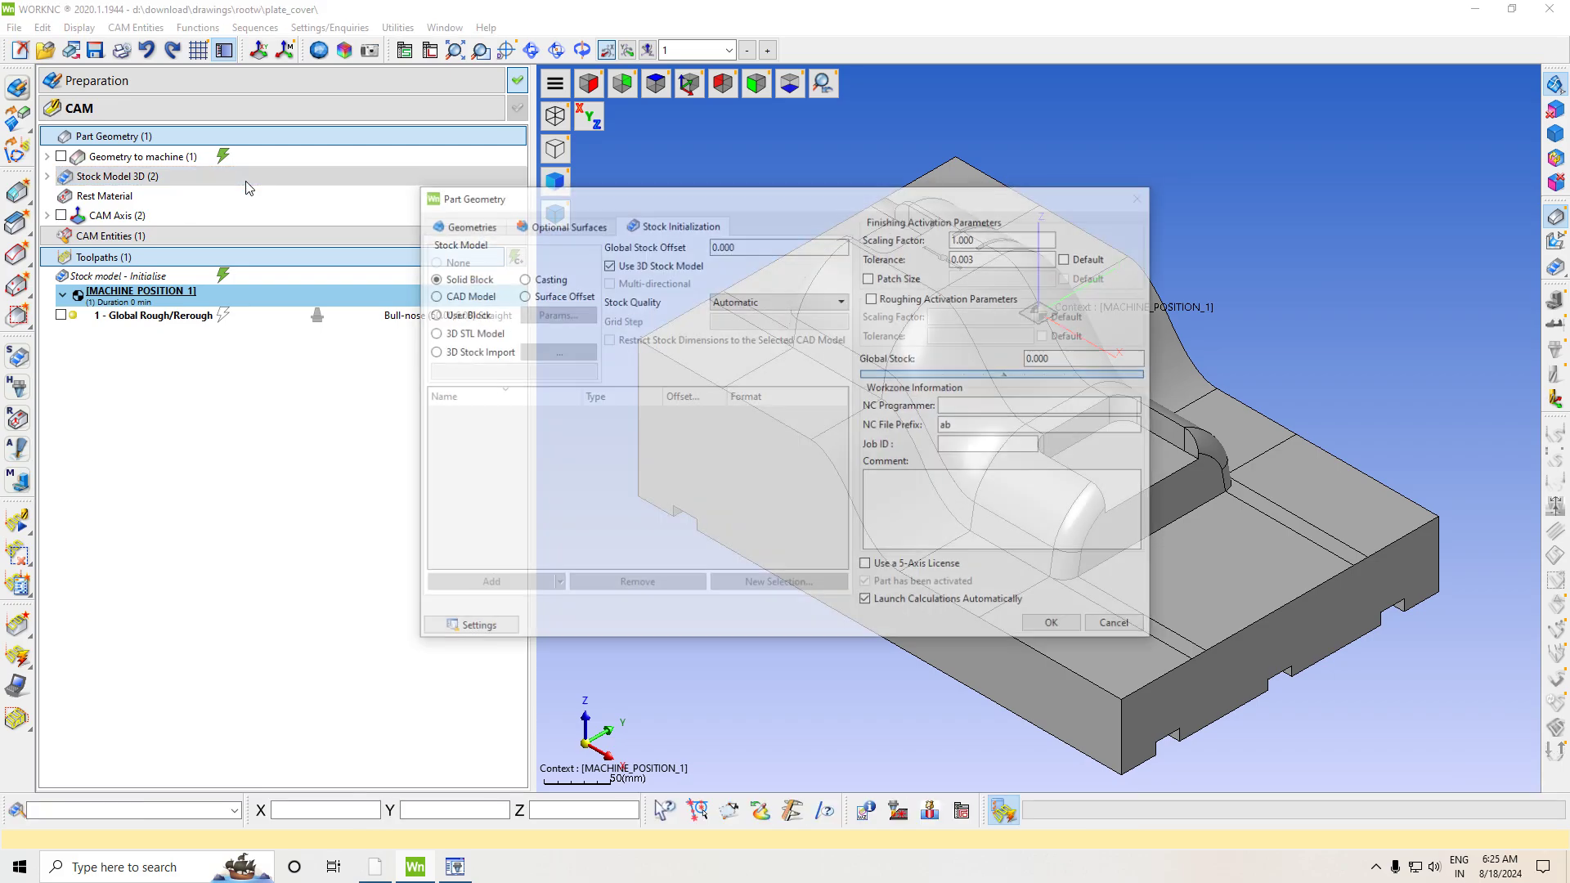
Define the user block stock box with X maximum 260 and Y minimum -171
{"action": "left_click", "coordinate": [463, 315]}
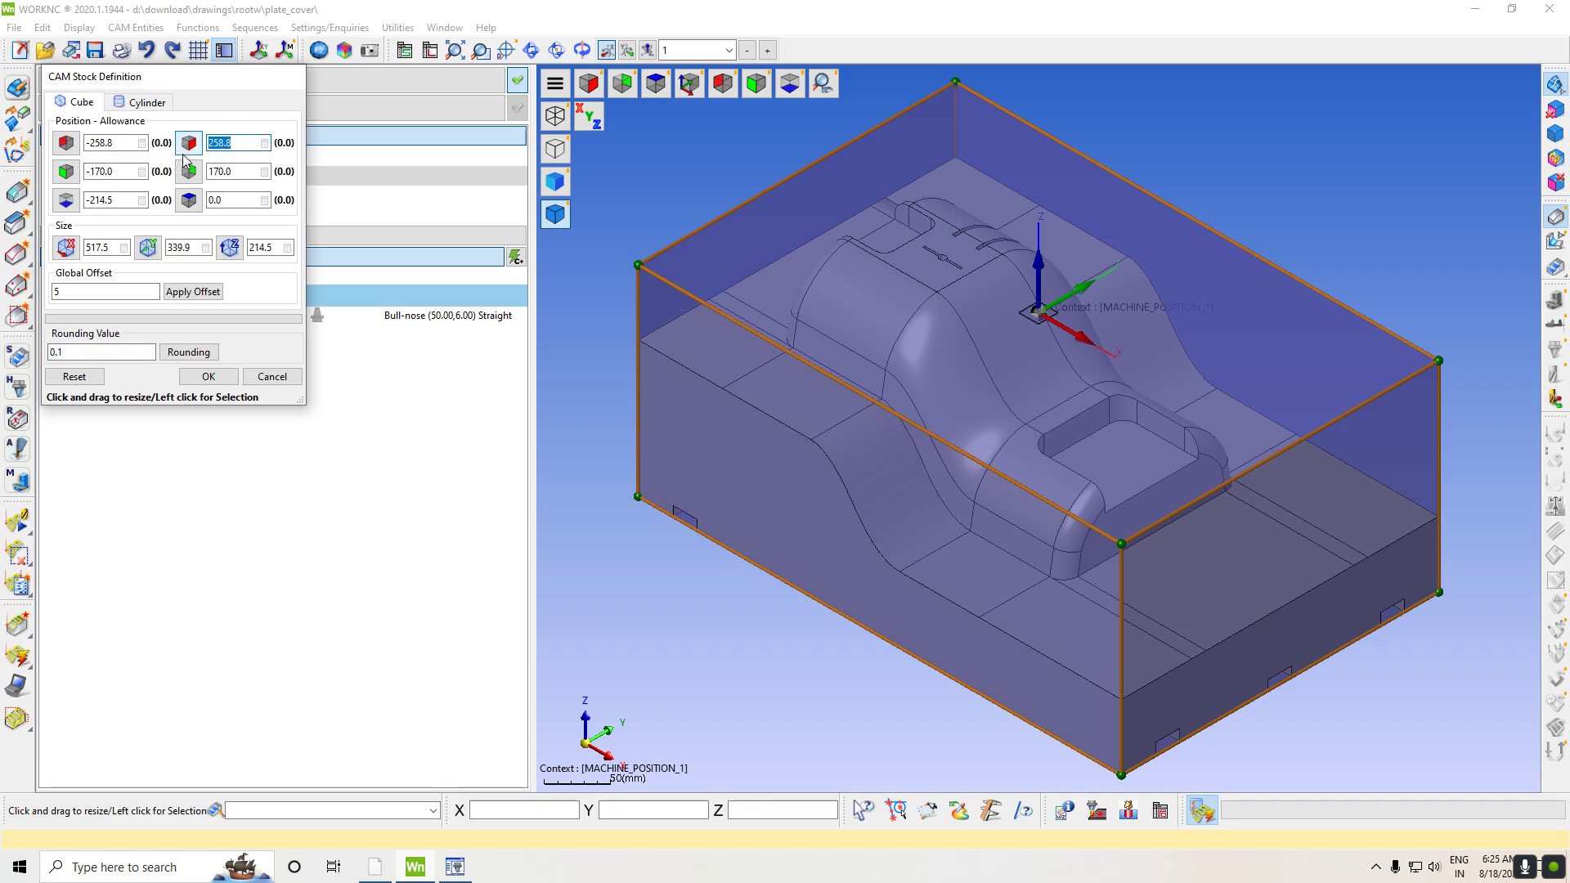
{"action": "key", "text": "Return"}
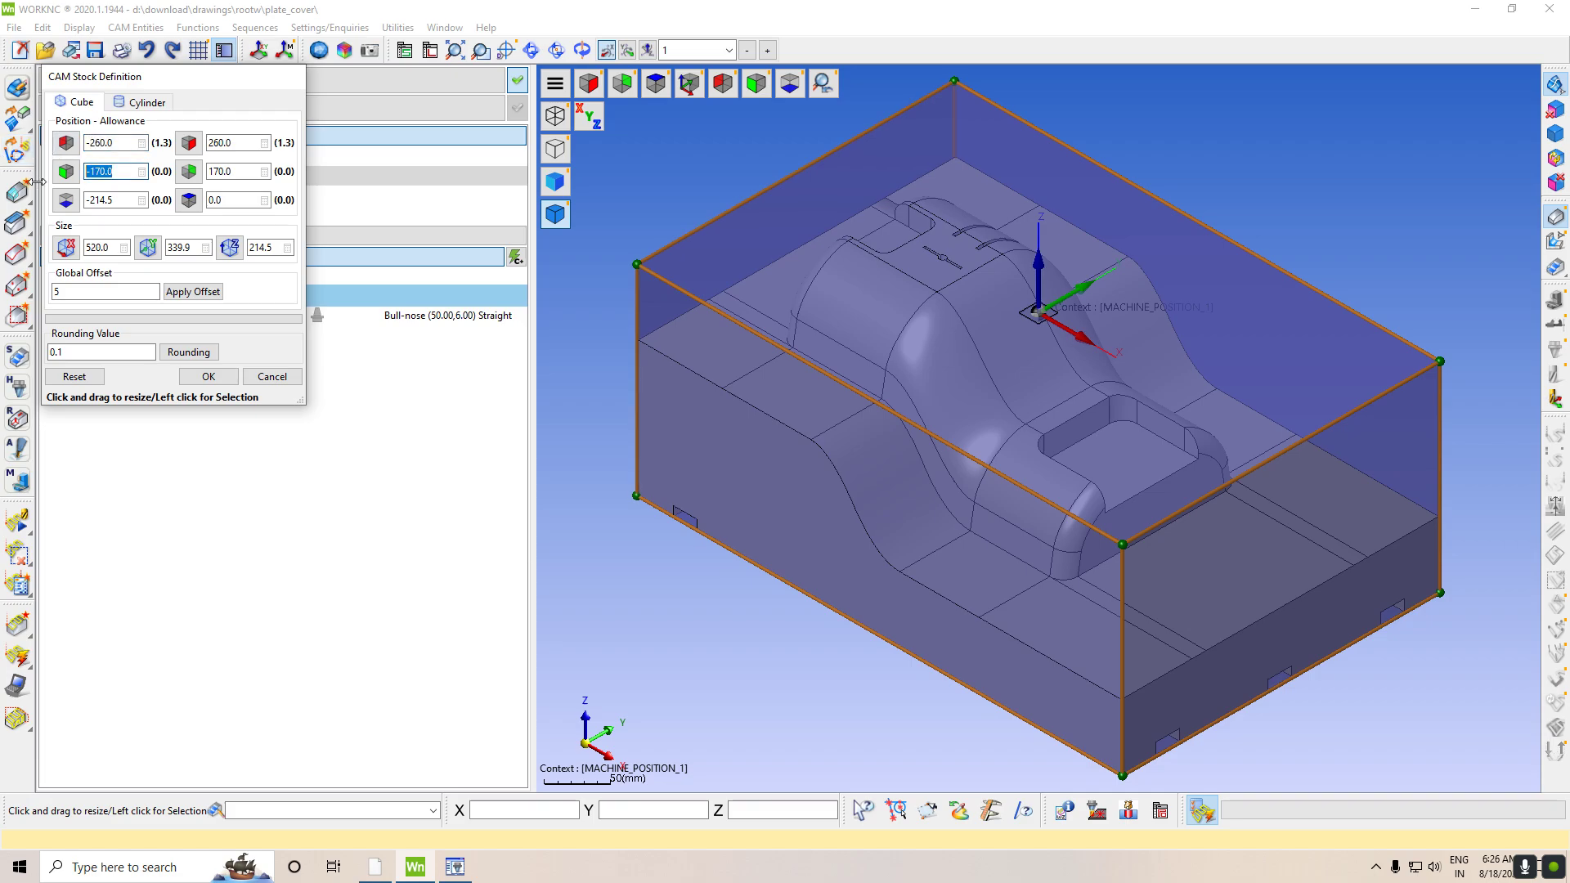
{"action": "type", "text": "-171"}
{"action": "key", "text": "Return"}
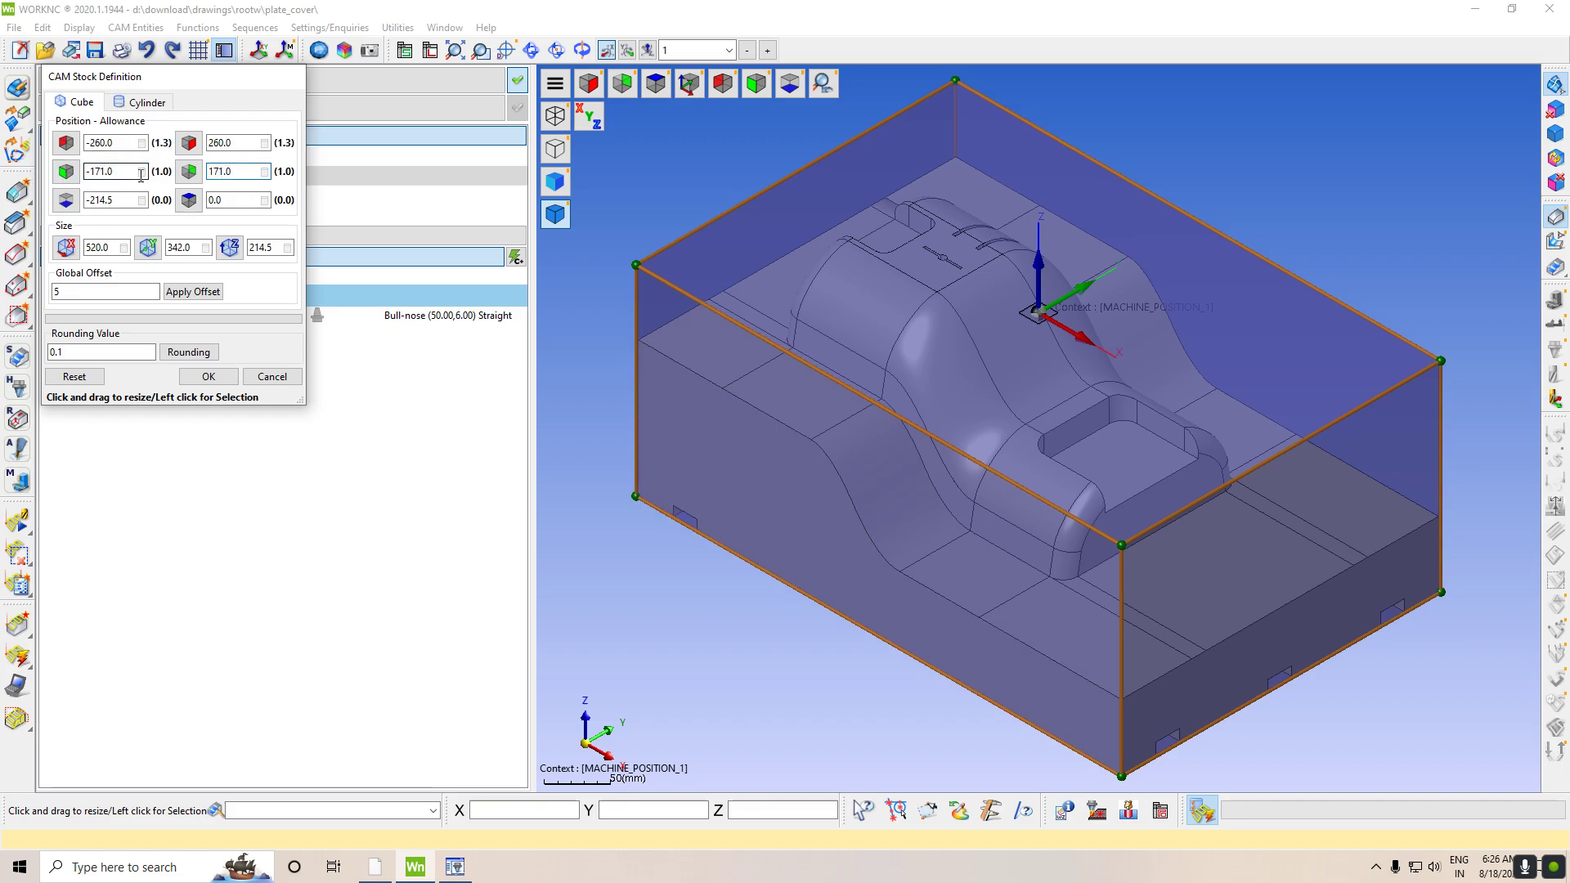
{"action": "left_click", "coordinate": [208, 377]}
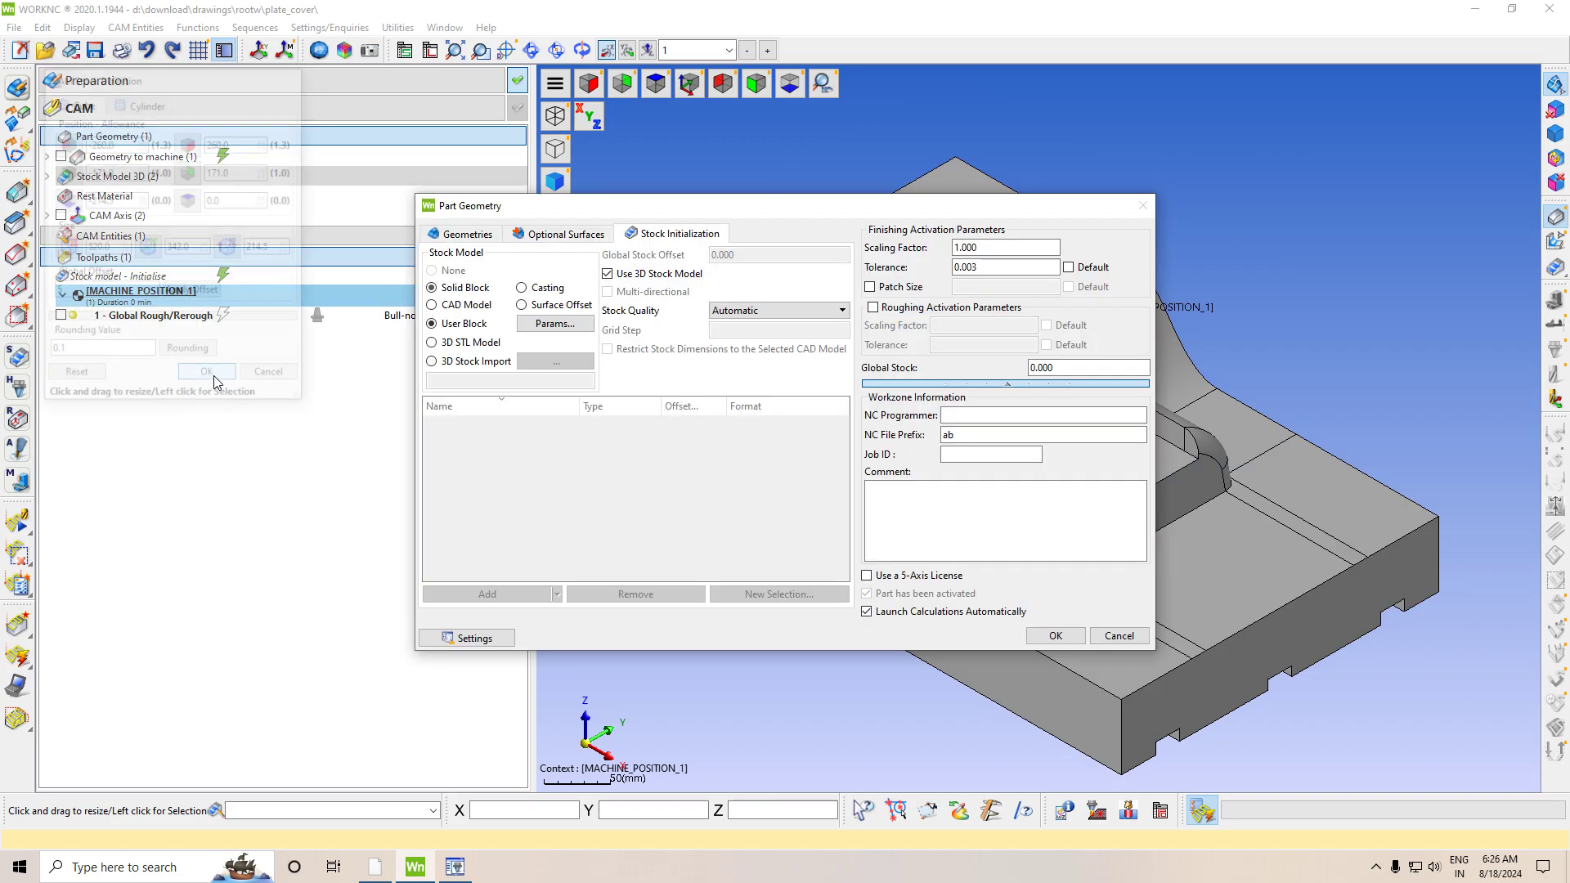
Accept Part Geometry and compute the Global Rough/Rerough toolpath (55 h 48 min)
{"action": "left_click", "coordinate": [1057, 637]}
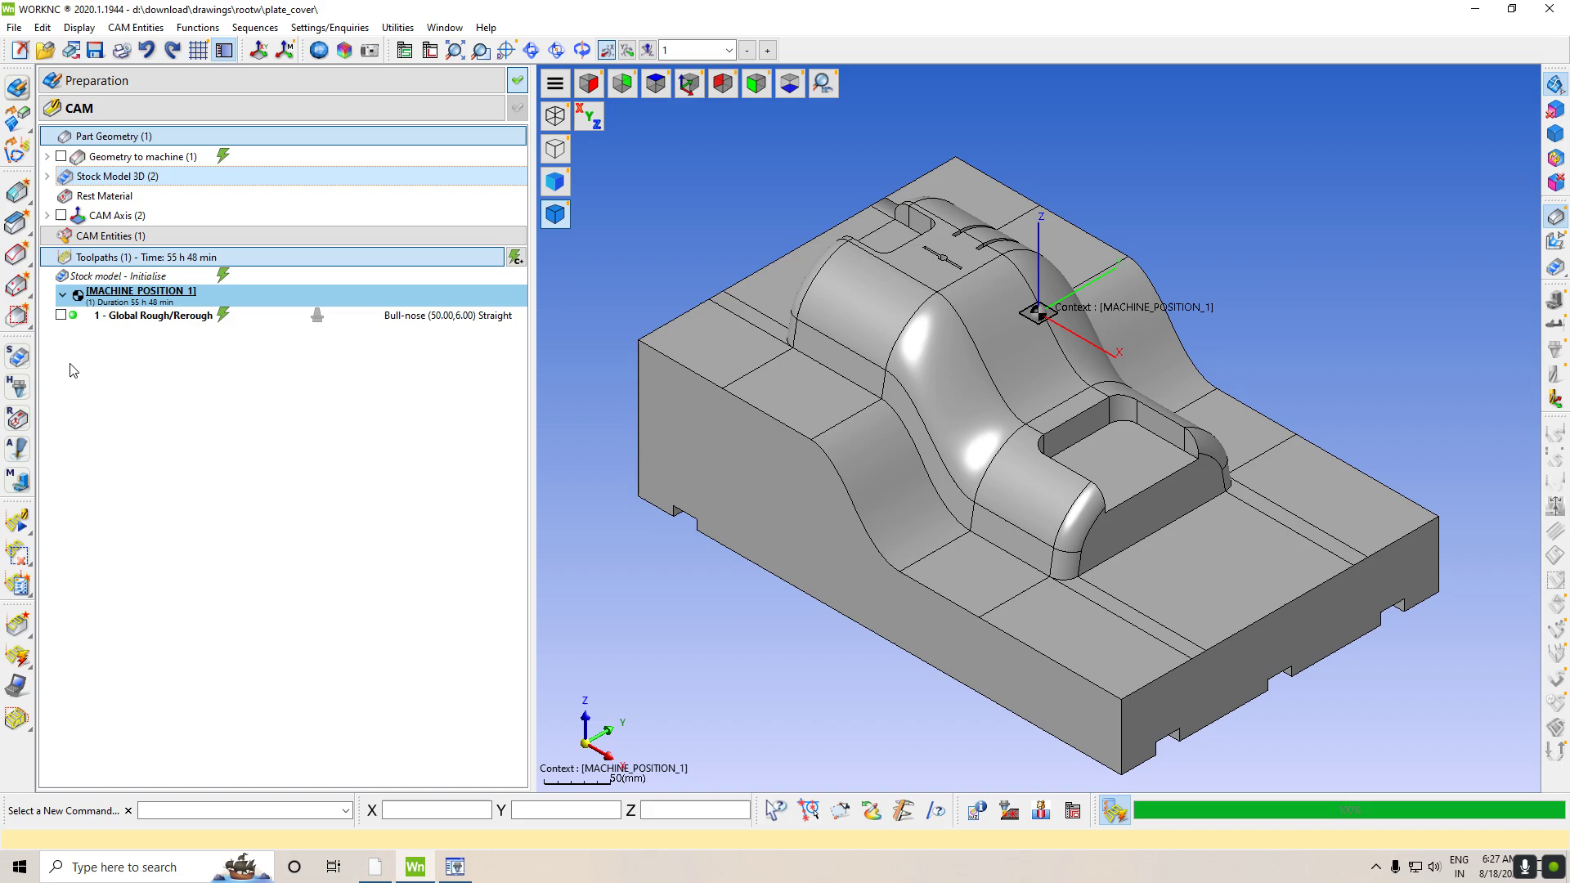
Toggle the Global Rough/Rerough toolpath display to compare it with the bare part
{"action": "left_click", "coordinate": [60, 316]}
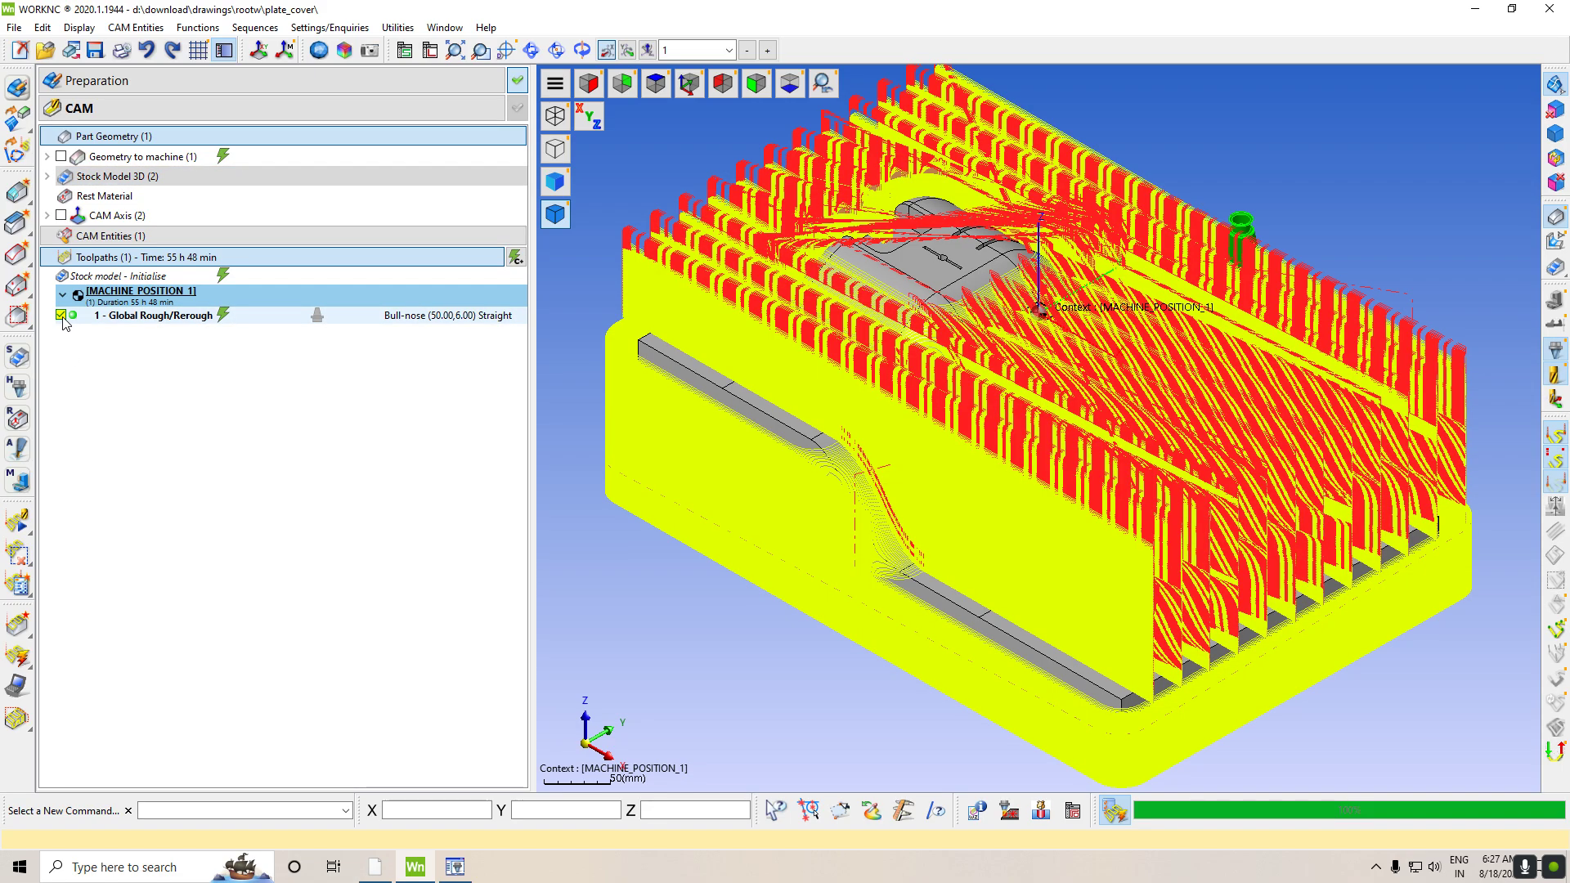
{"action": "left_click", "coordinate": [61, 316]}
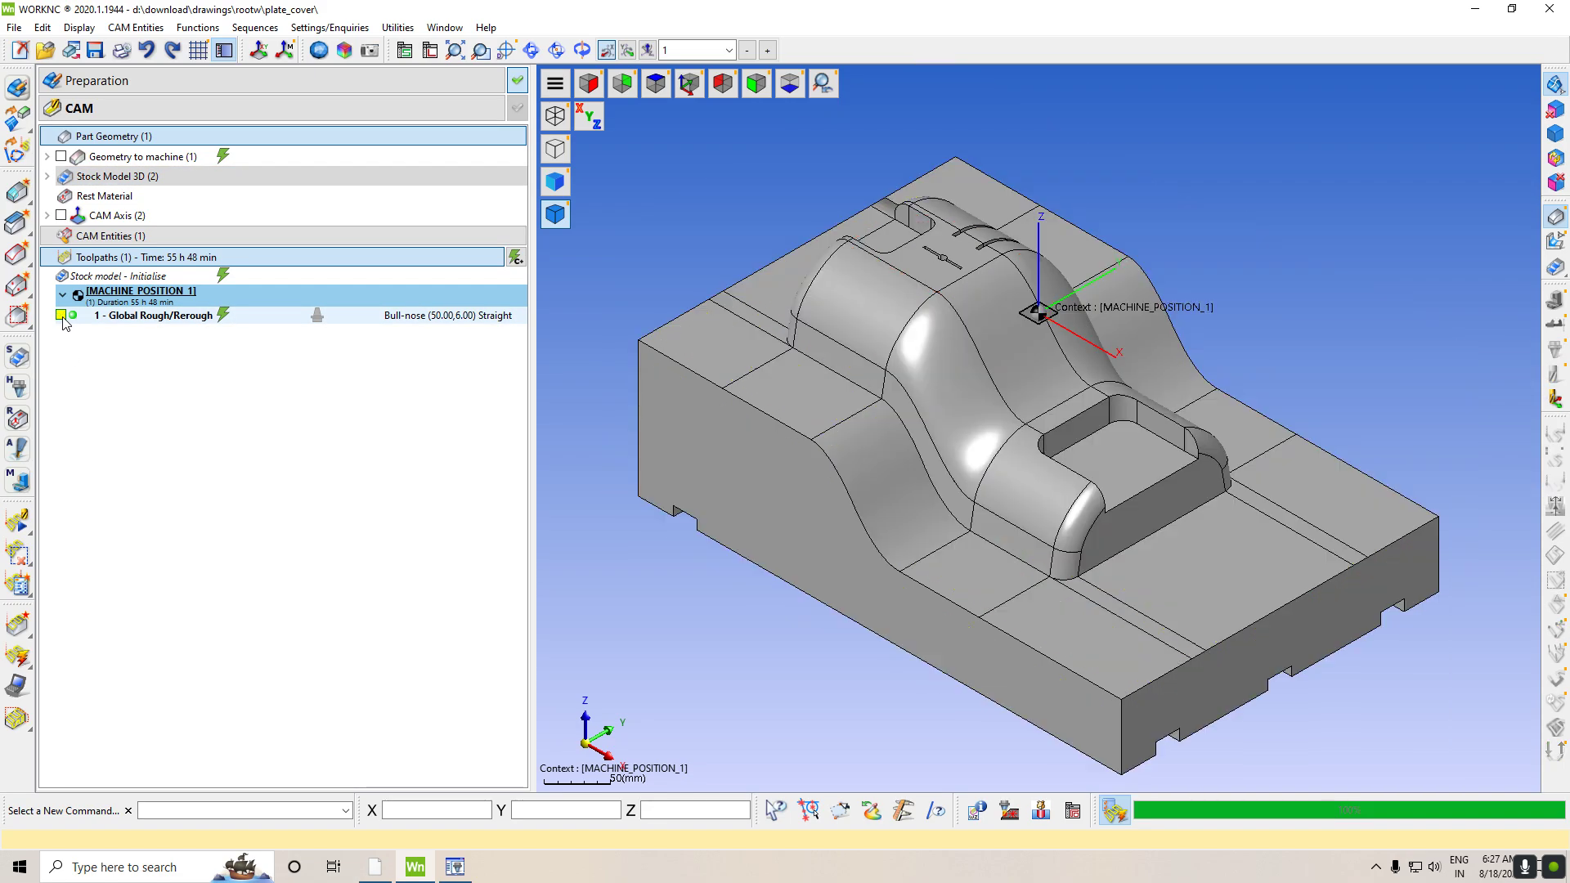
{"action": "left_click", "coordinate": [61, 316]}
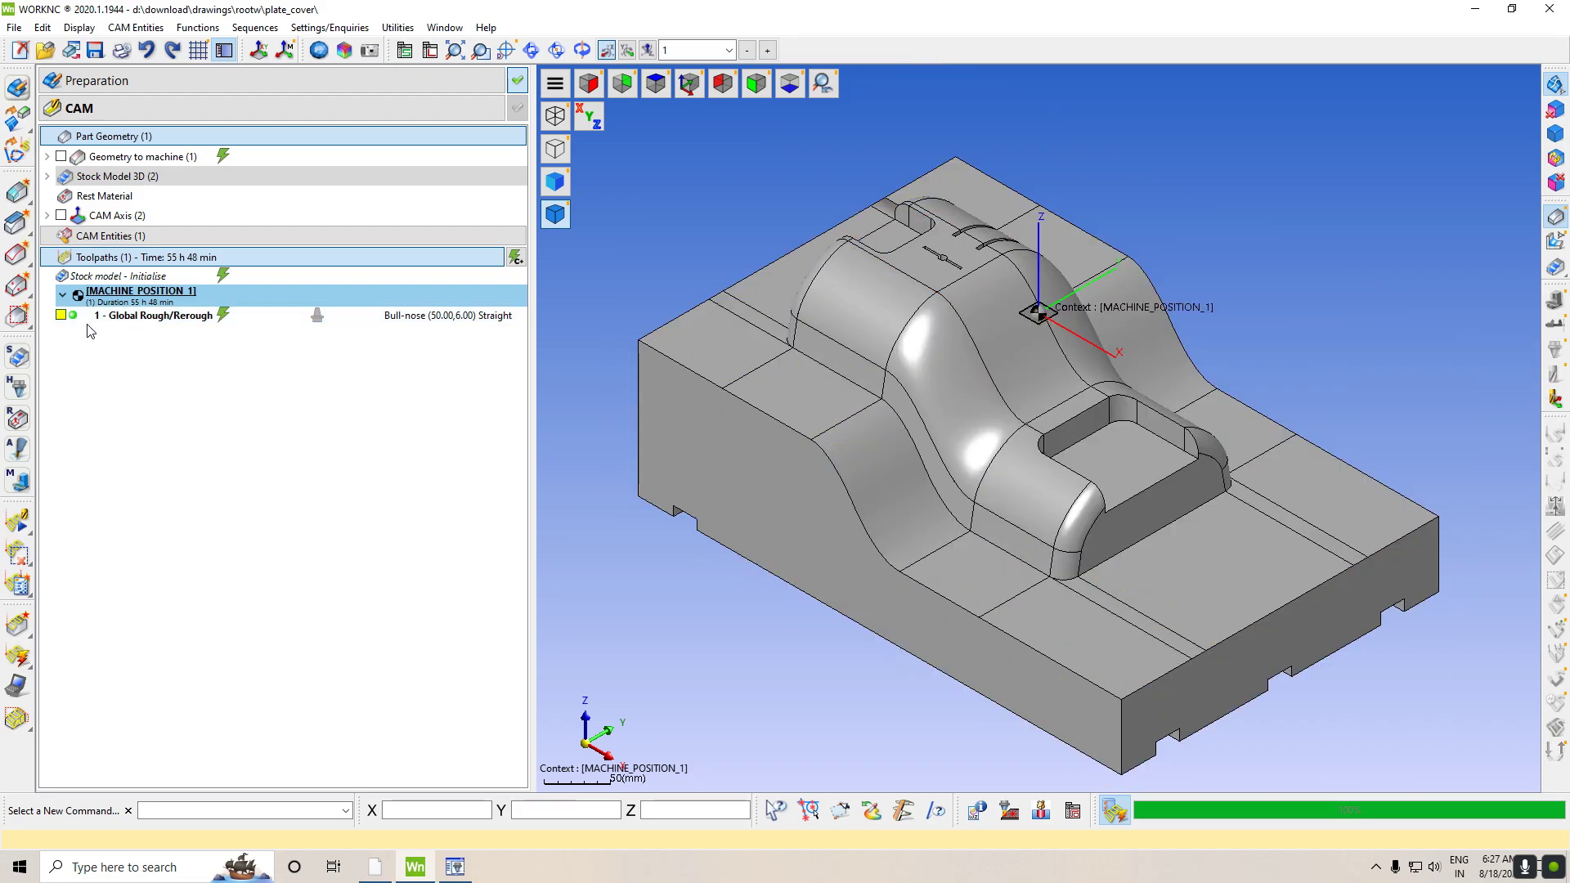
Switch the toolpath's machining cycle from Box to Spiral and recalculate
{"action": "double_click", "coordinate": [75, 318]}
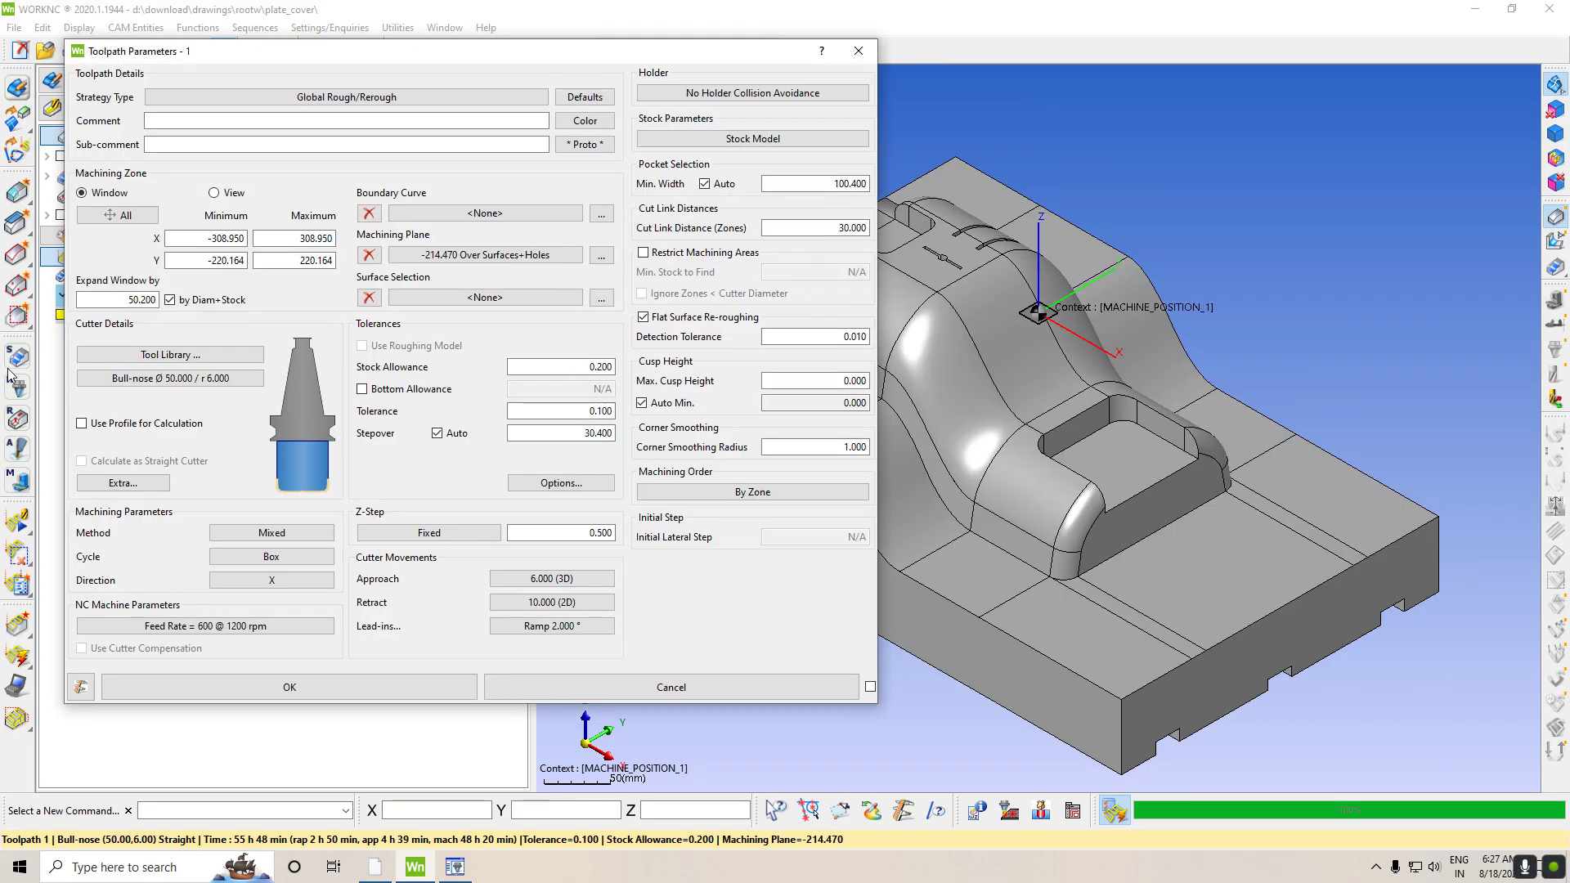
{"action": "left_click", "coordinate": [292, 537]}
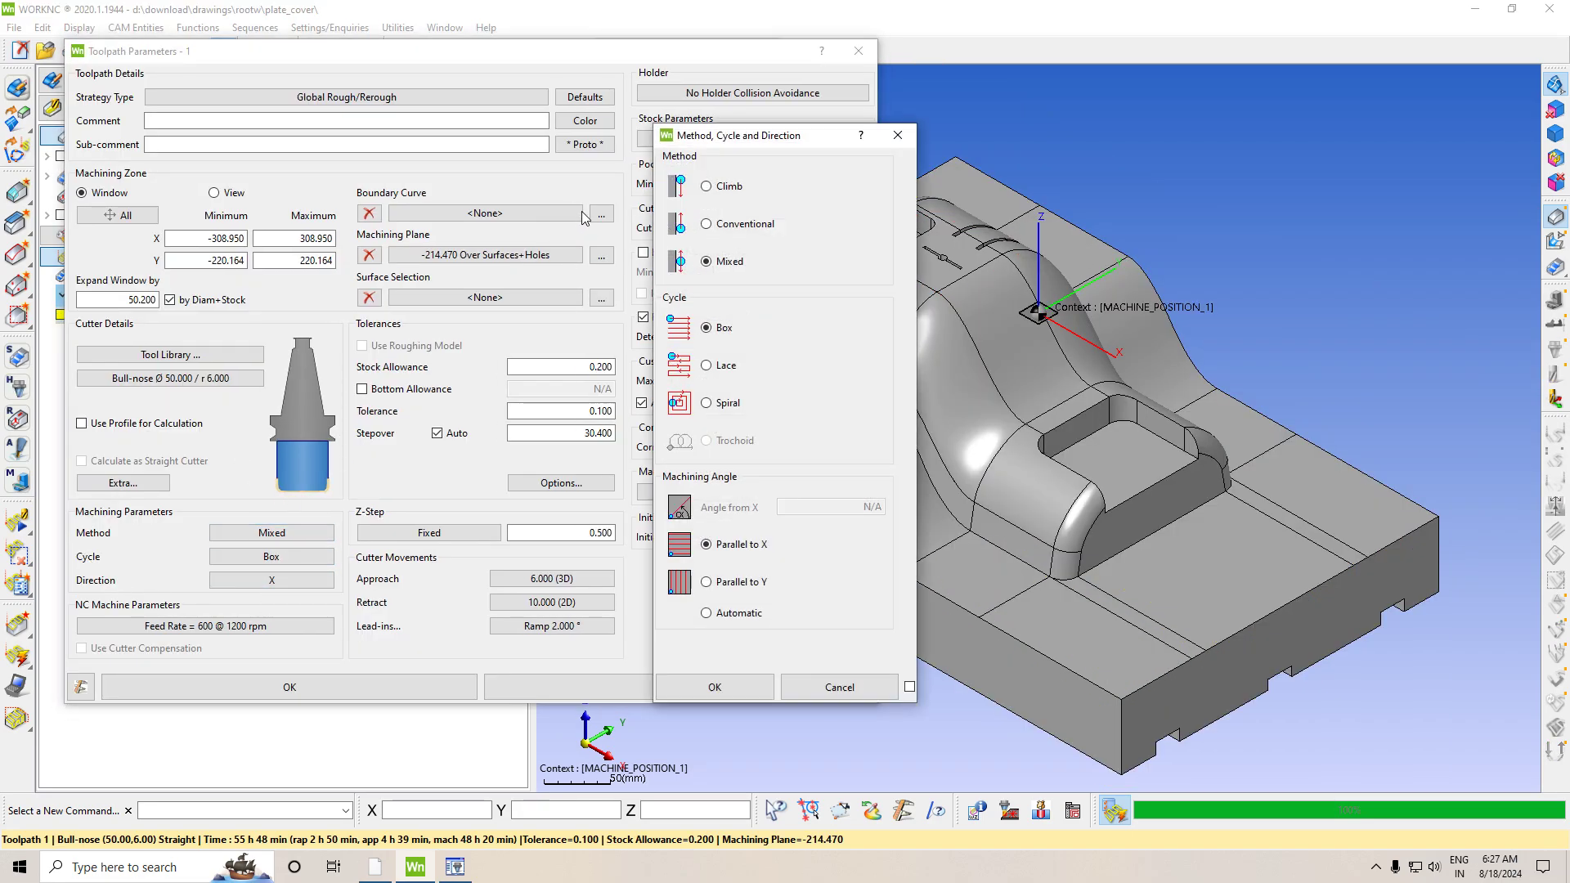
{"action": "left_click", "coordinate": [727, 404]}
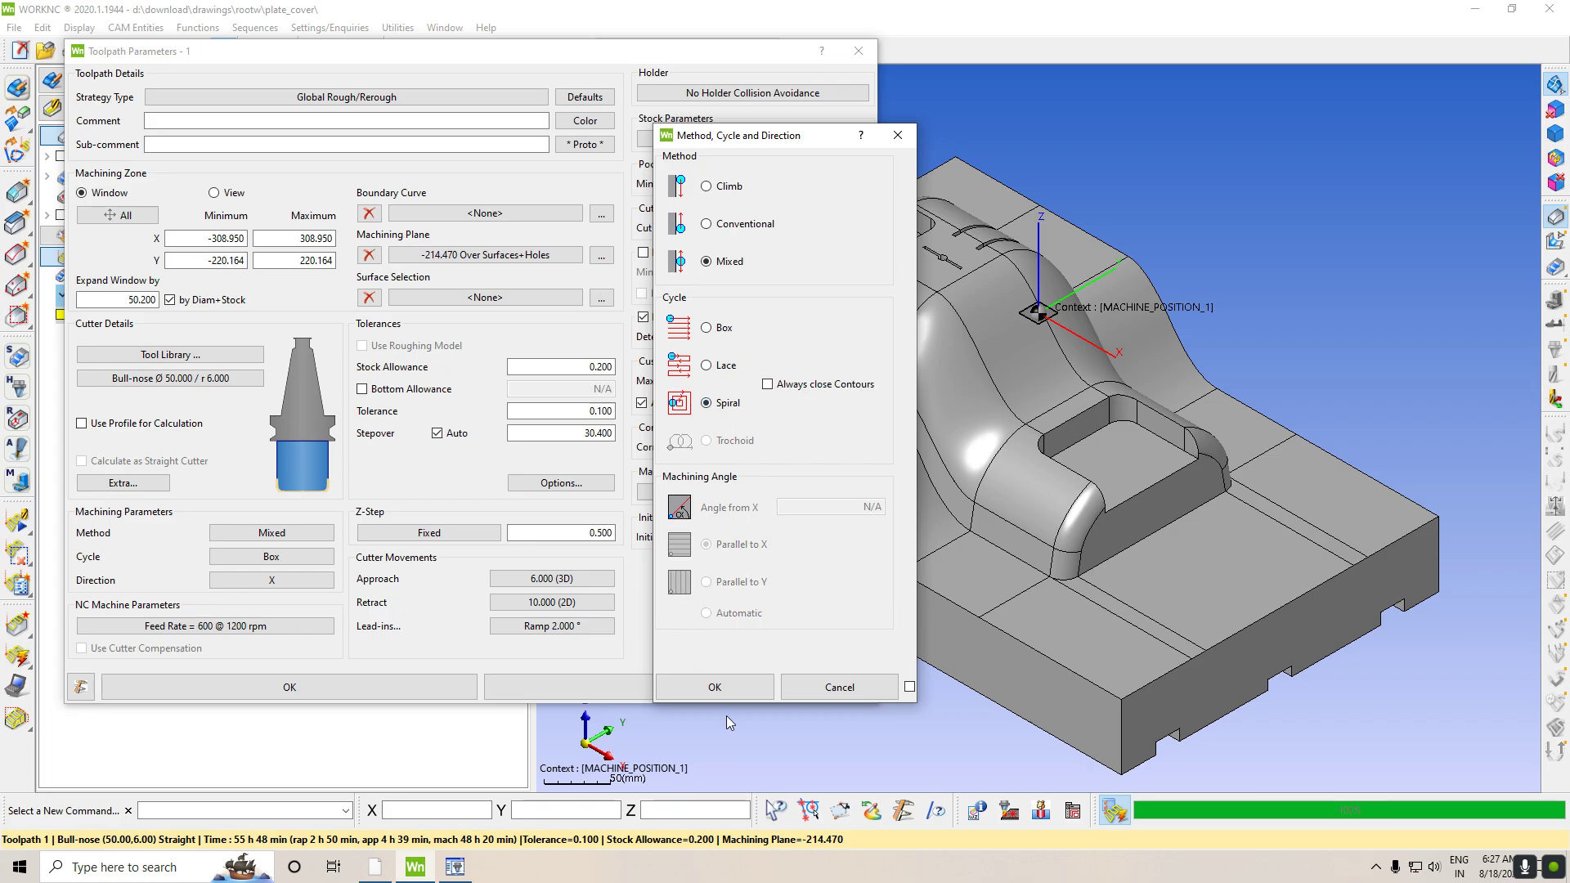
{"action": "left_click", "coordinate": [730, 694]}
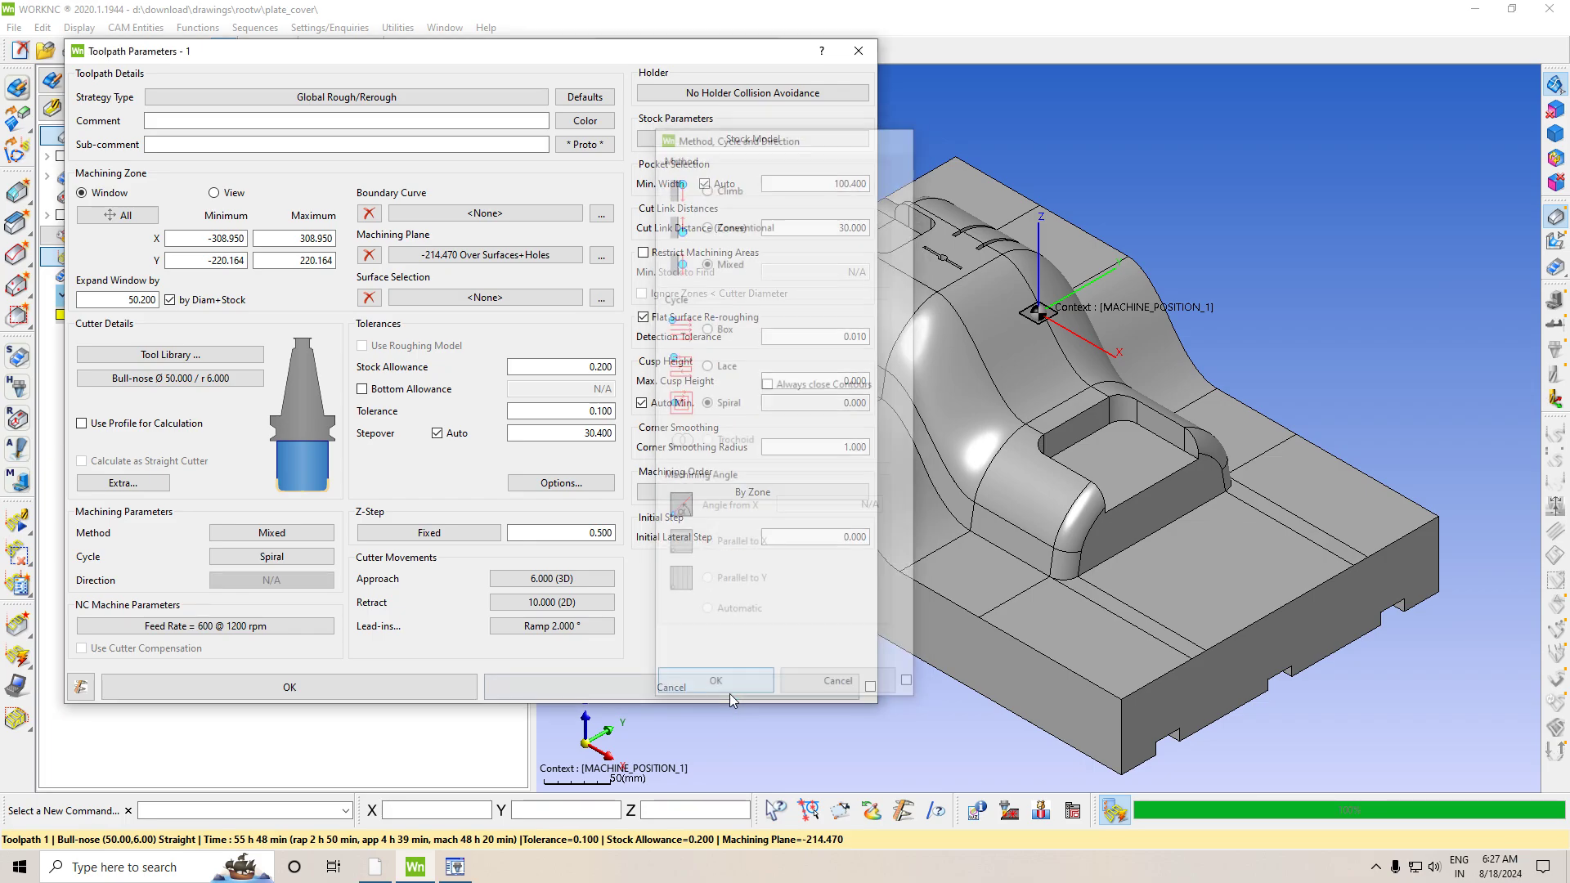
{"action": "left_click", "coordinate": [375, 685]}
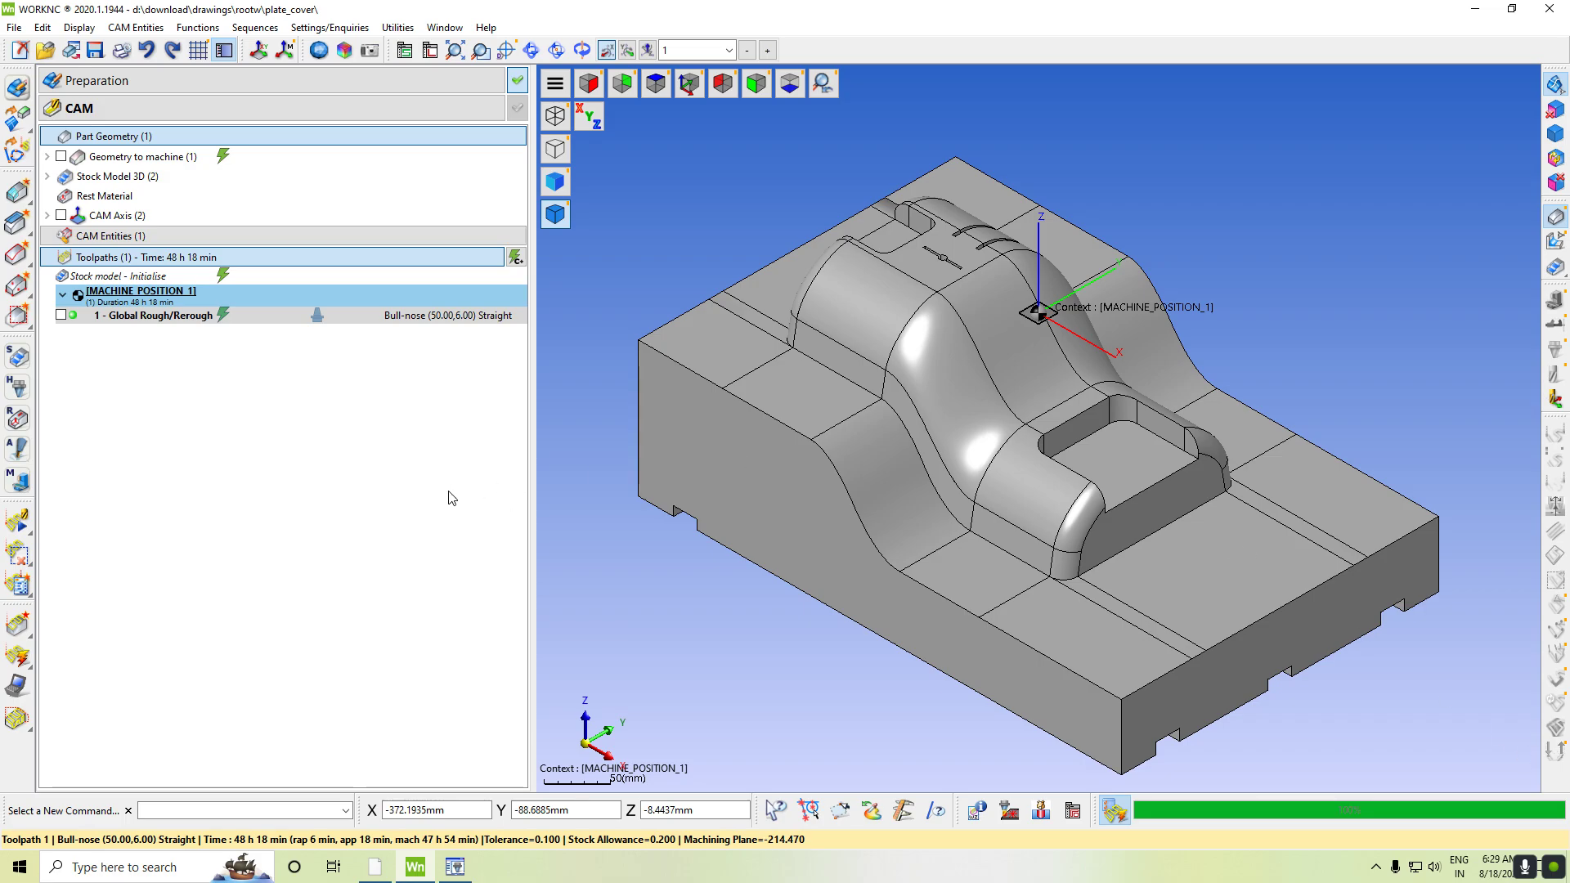
Display the Global Rough/Rerough toolpath and orbit the view to inspect it
{"action": "left_click", "coordinate": [61, 316]}
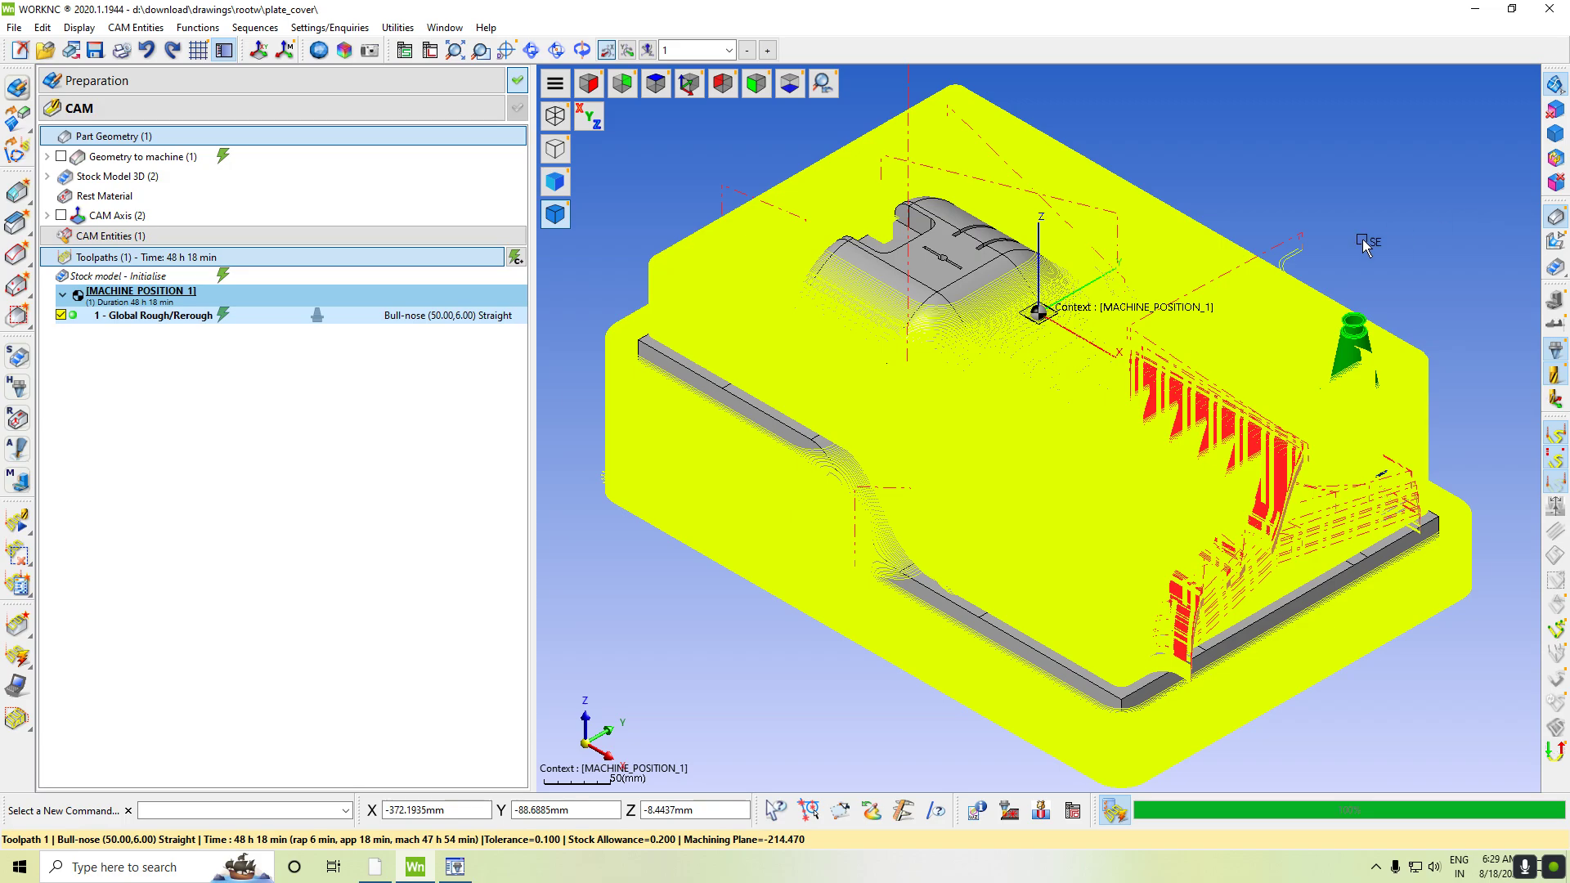
{"action": "mouse_move", "coordinate": [1390, 180]}
{"action": "middle_mouse_down"}
{"action": "mouse_move", "coordinate": [1233, 276]}
{"action": "mouse_move", "coordinate": [1420, 140]}
{"action": "middle_mouse_up"}
{"action": "mouse_move", "coordinate": [1110, 278]}
{"action": "middle_mouse_down"}
{"action": "mouse_move", "coordinate": [1185, 228]}
{"action": "mouse_move", "coordinate": [1192, 256]}
{"action": "mouse_move", "coordinate": [1121, 314]}
{"action": "middle_mouse_up"}
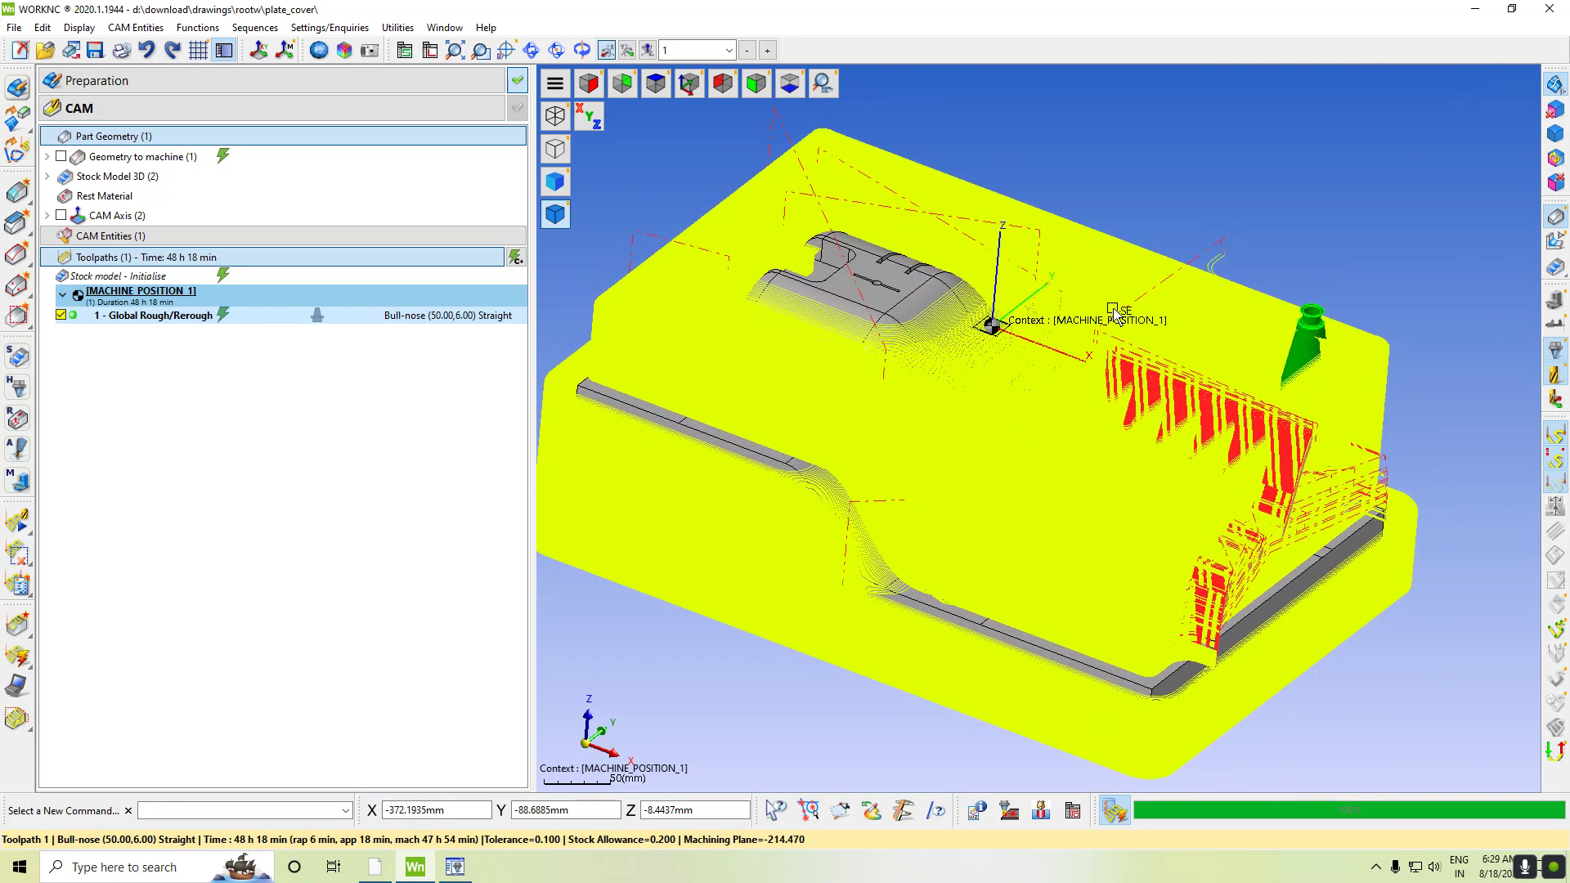
Change the toolpath Z-step from 0.500 to 5.0 and start recalculating
{"action": "double_click", "coordinate": [74, 317]}
{"action": "type", "text": "5.000"}
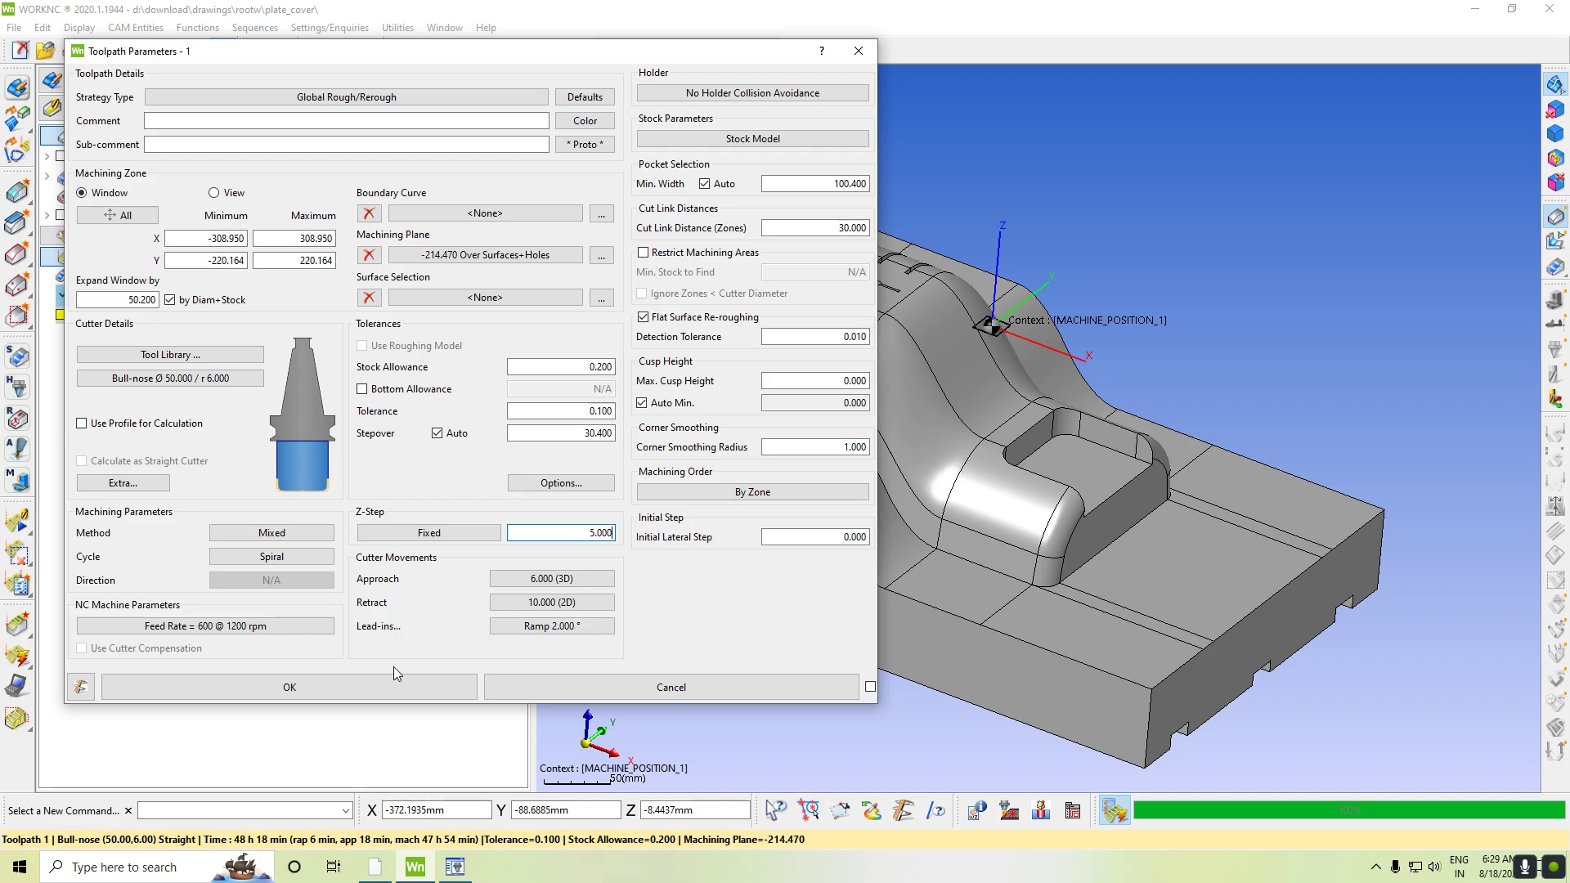
{"action": "left_click", "coordinate": [414, 685]}
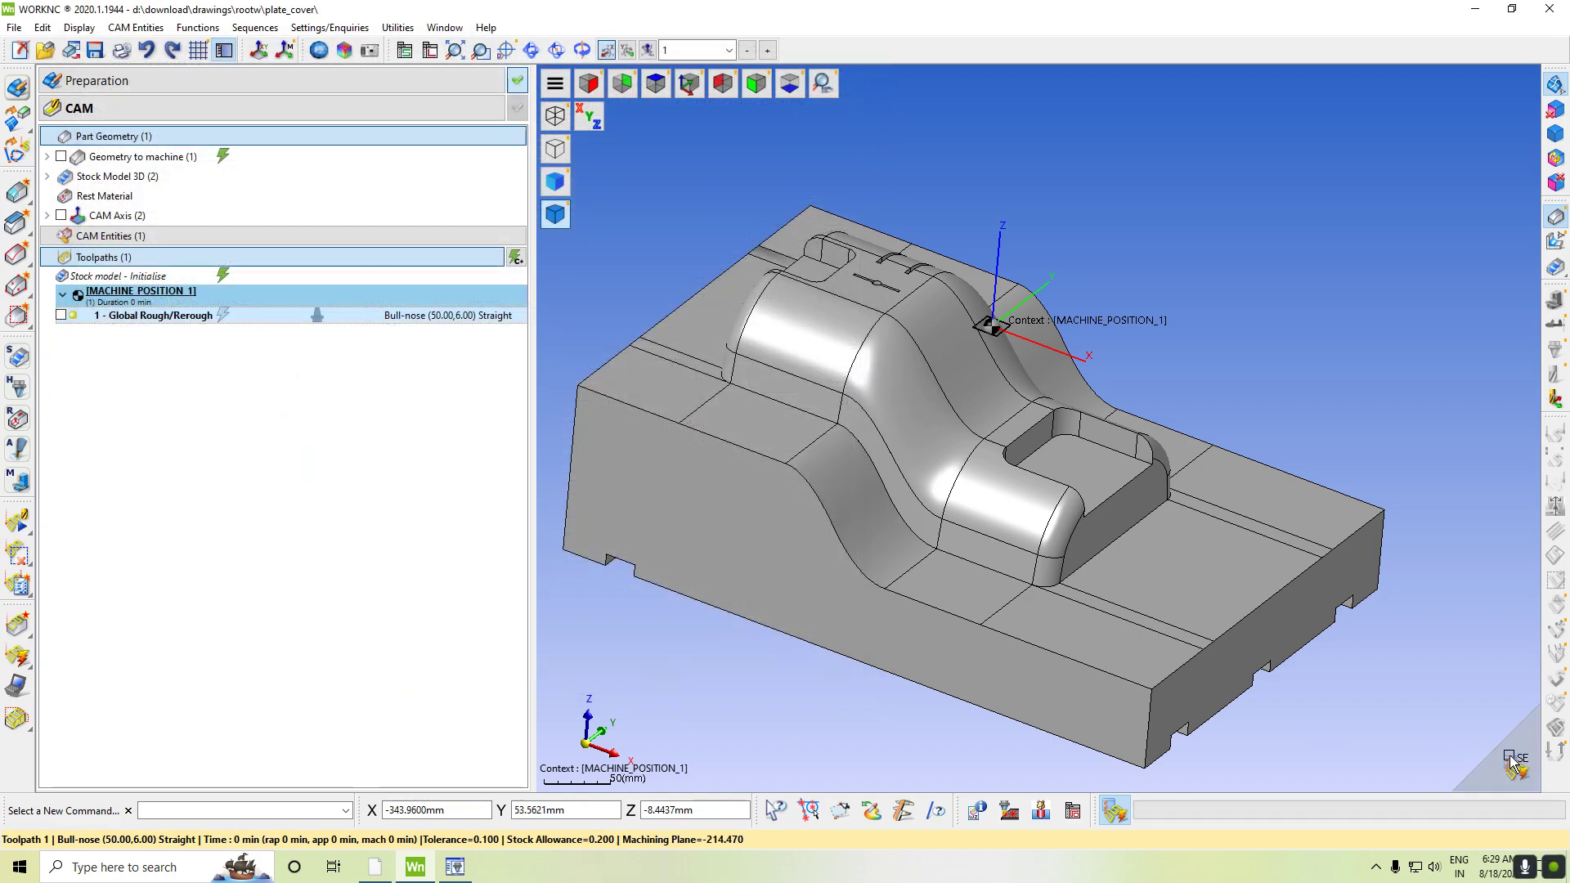
{"action": "left_click", "coordinate": [1512, 765]}
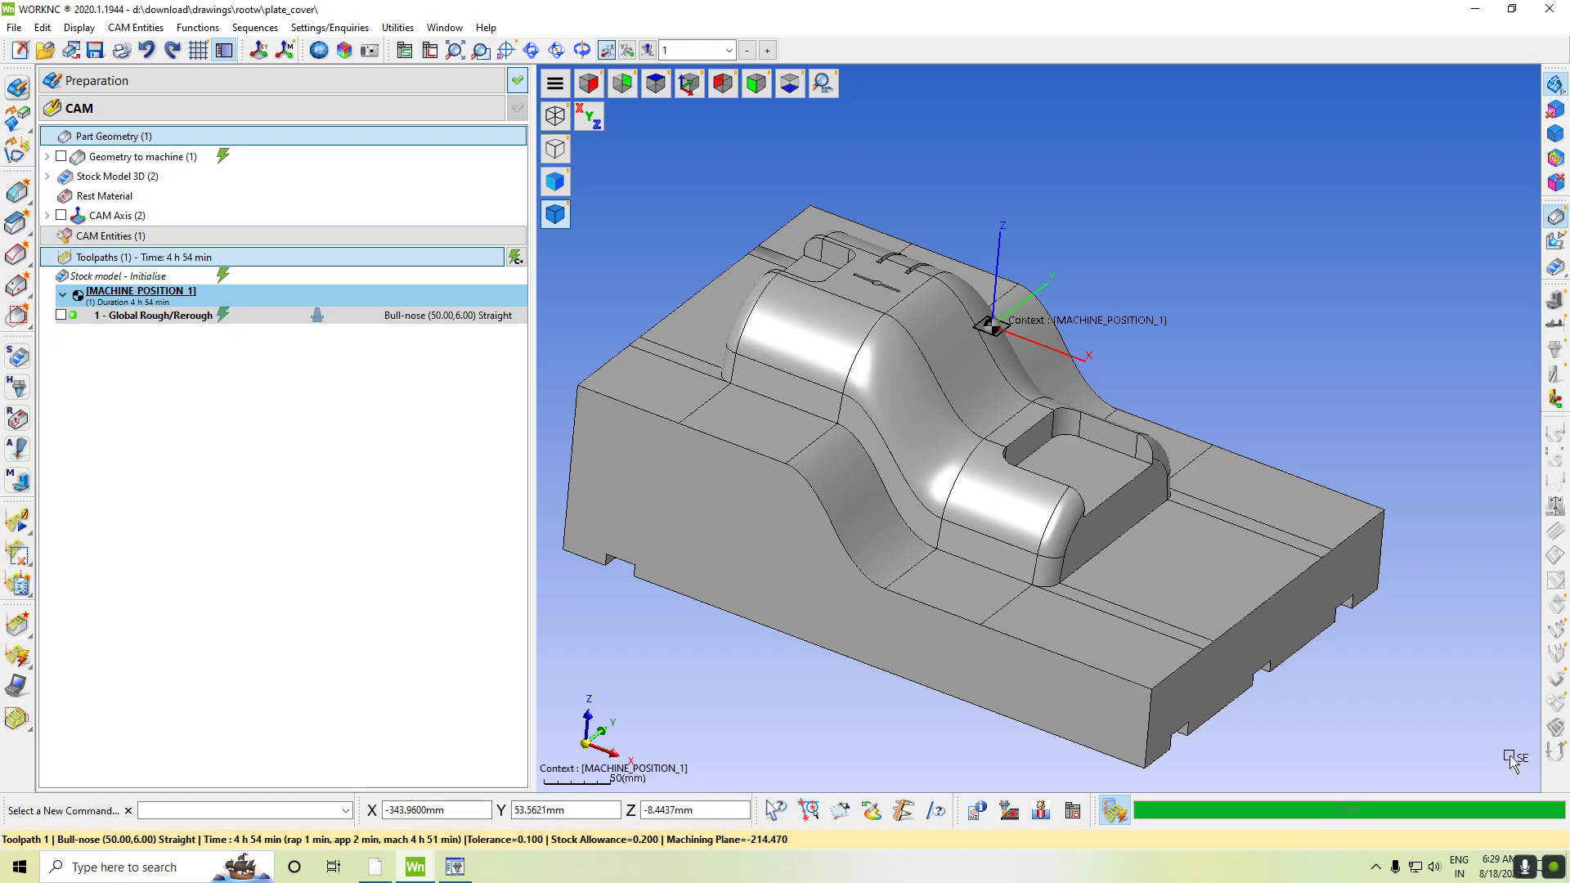
Show the recalculated toolpath and cutter, orbit to inspect the passes, then hide it
{"action": "left_click", "coordinate": [61, 316]}
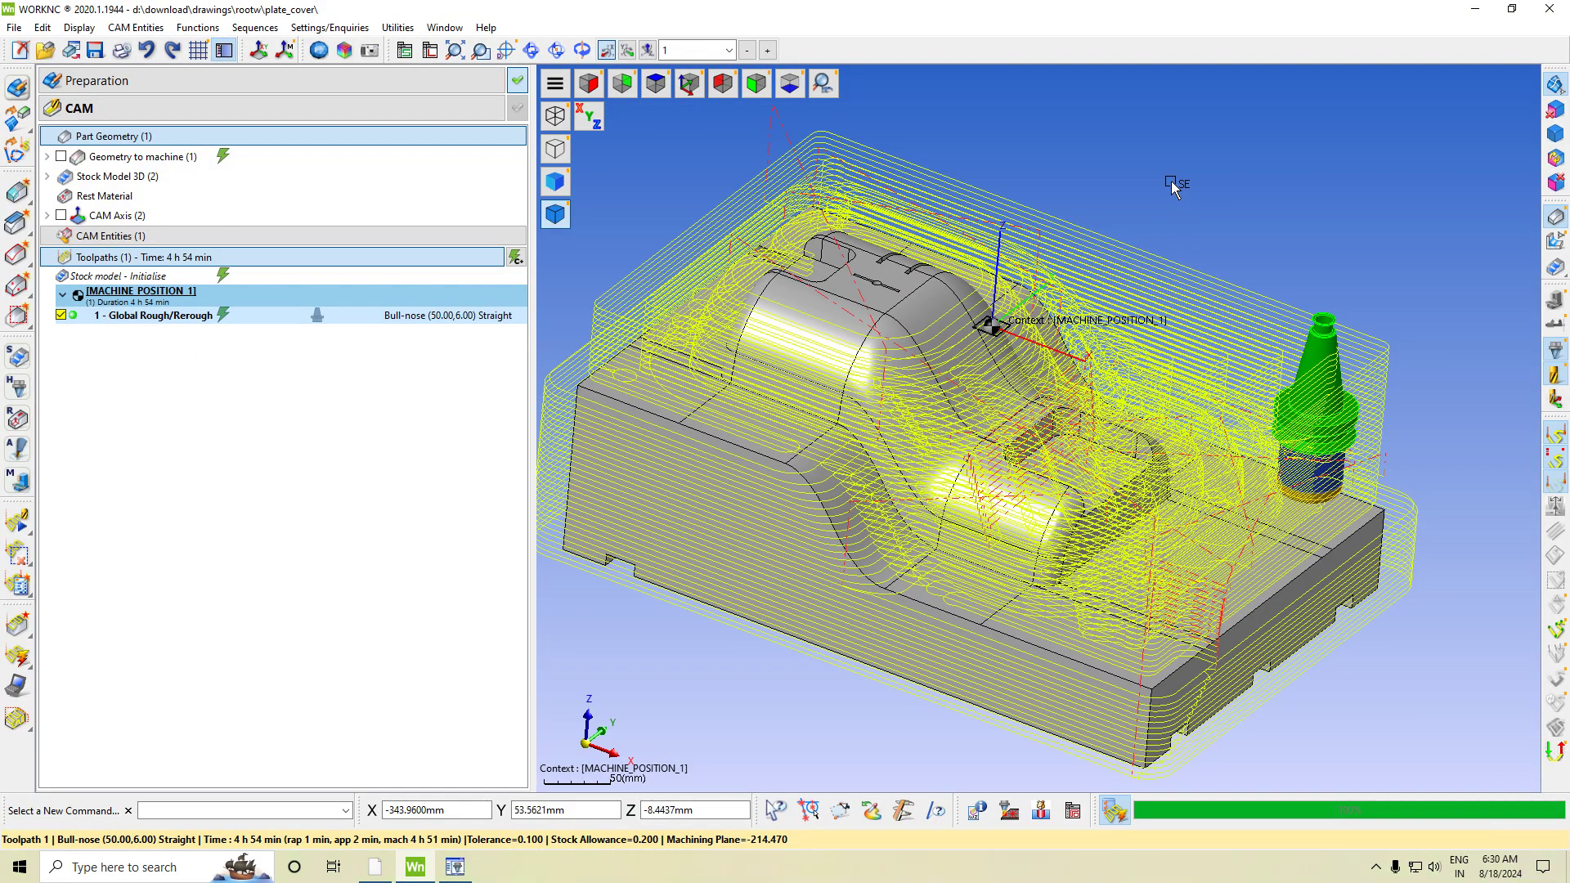
{"action": "middle_click_drag", "start_coordinate": [1172, 182], "coordinate": [1187, 210]}
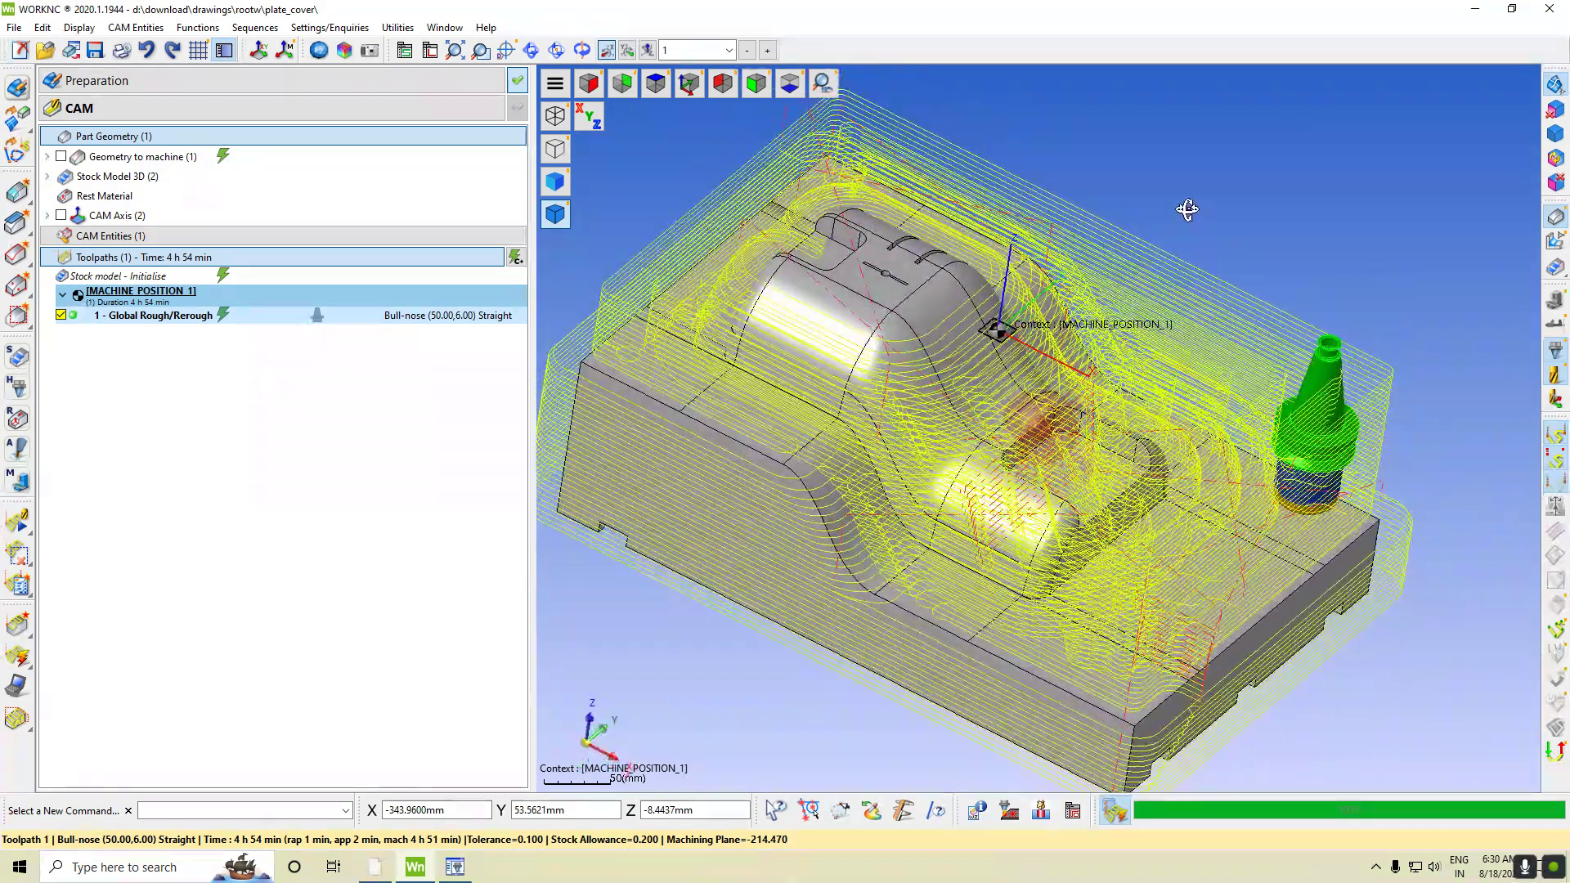
{"action": "left_click", "coordinate": [19, 364]}
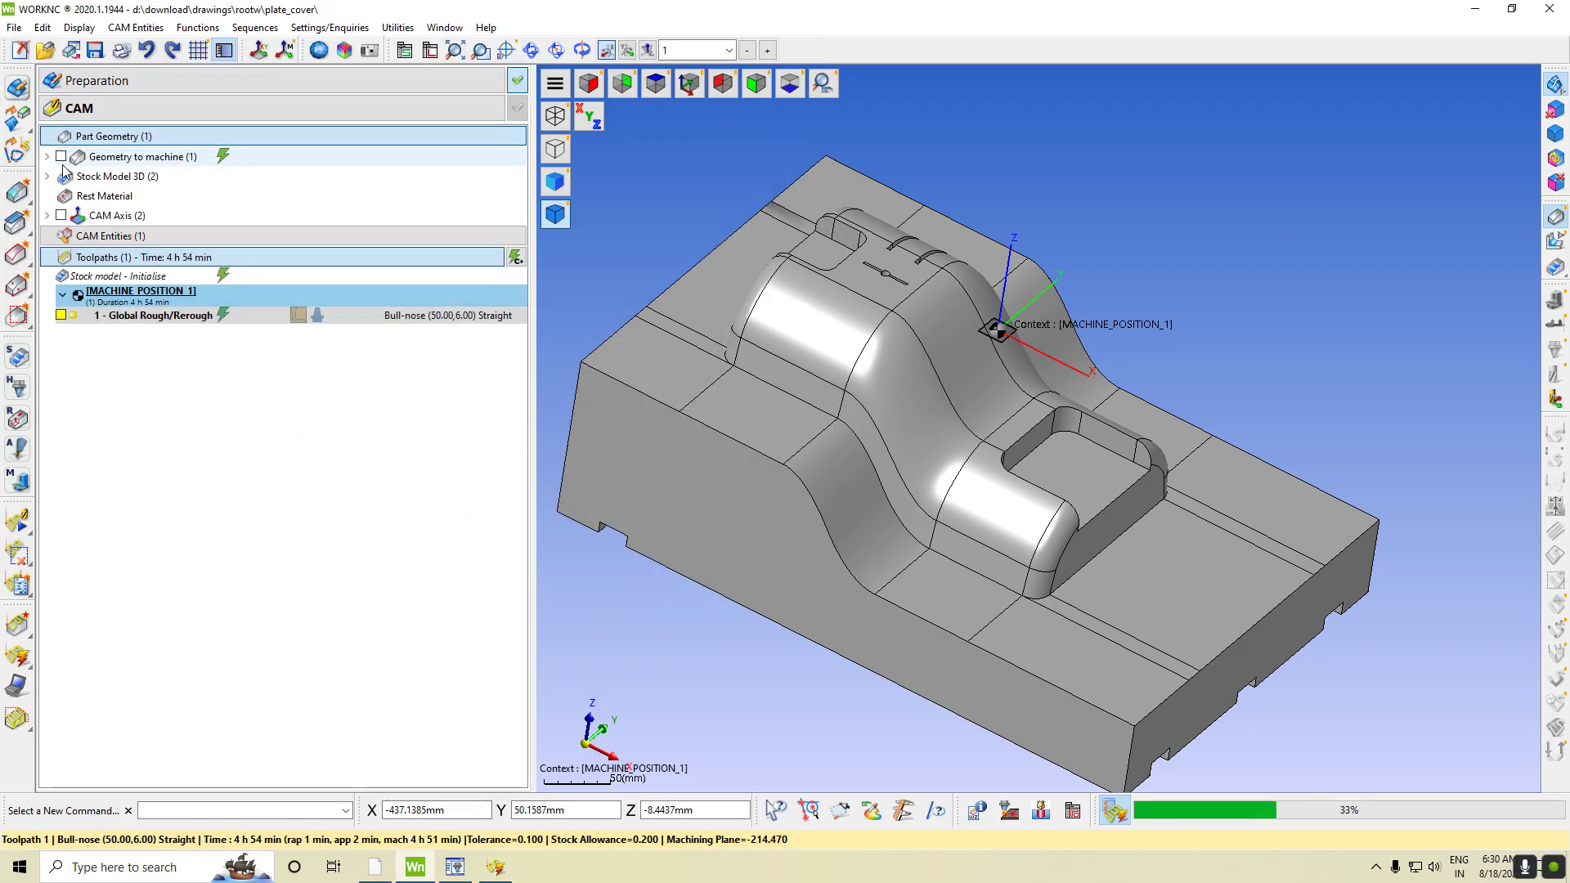
Expand the stock model entries, view the initial stock block coloured green, then hide it
{"action": "left_click", "coordinate": [47, 176]}
{"action": "left_click", "coordinate": [77, 193]}
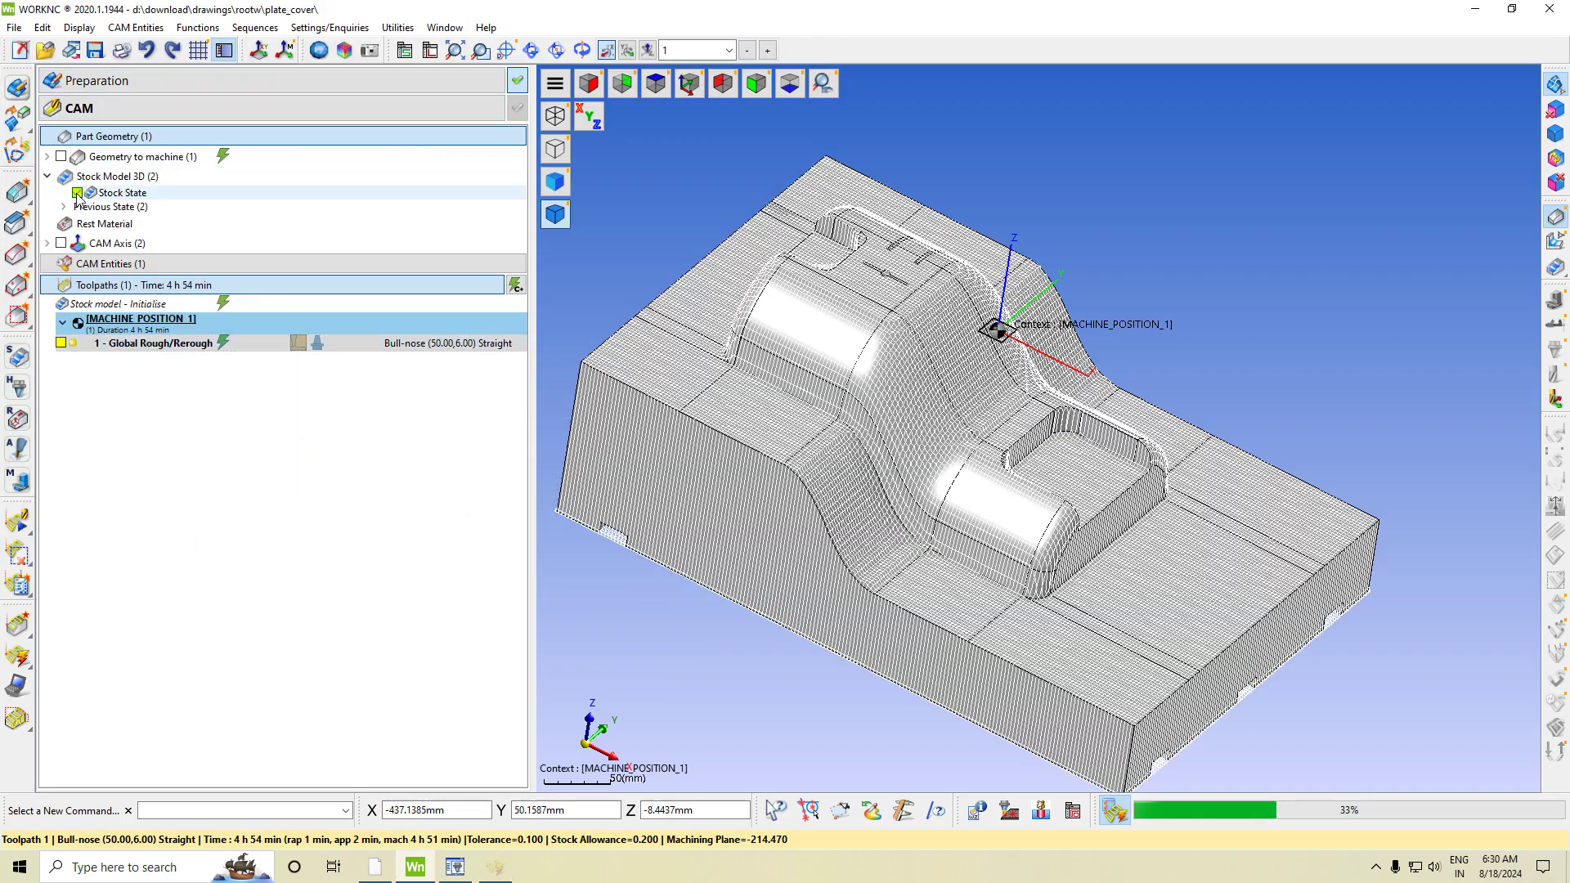
{"action": "left_click", "coordinate": [77, 193]}
{"action": "left_click", "coordinate": [64, 207]}
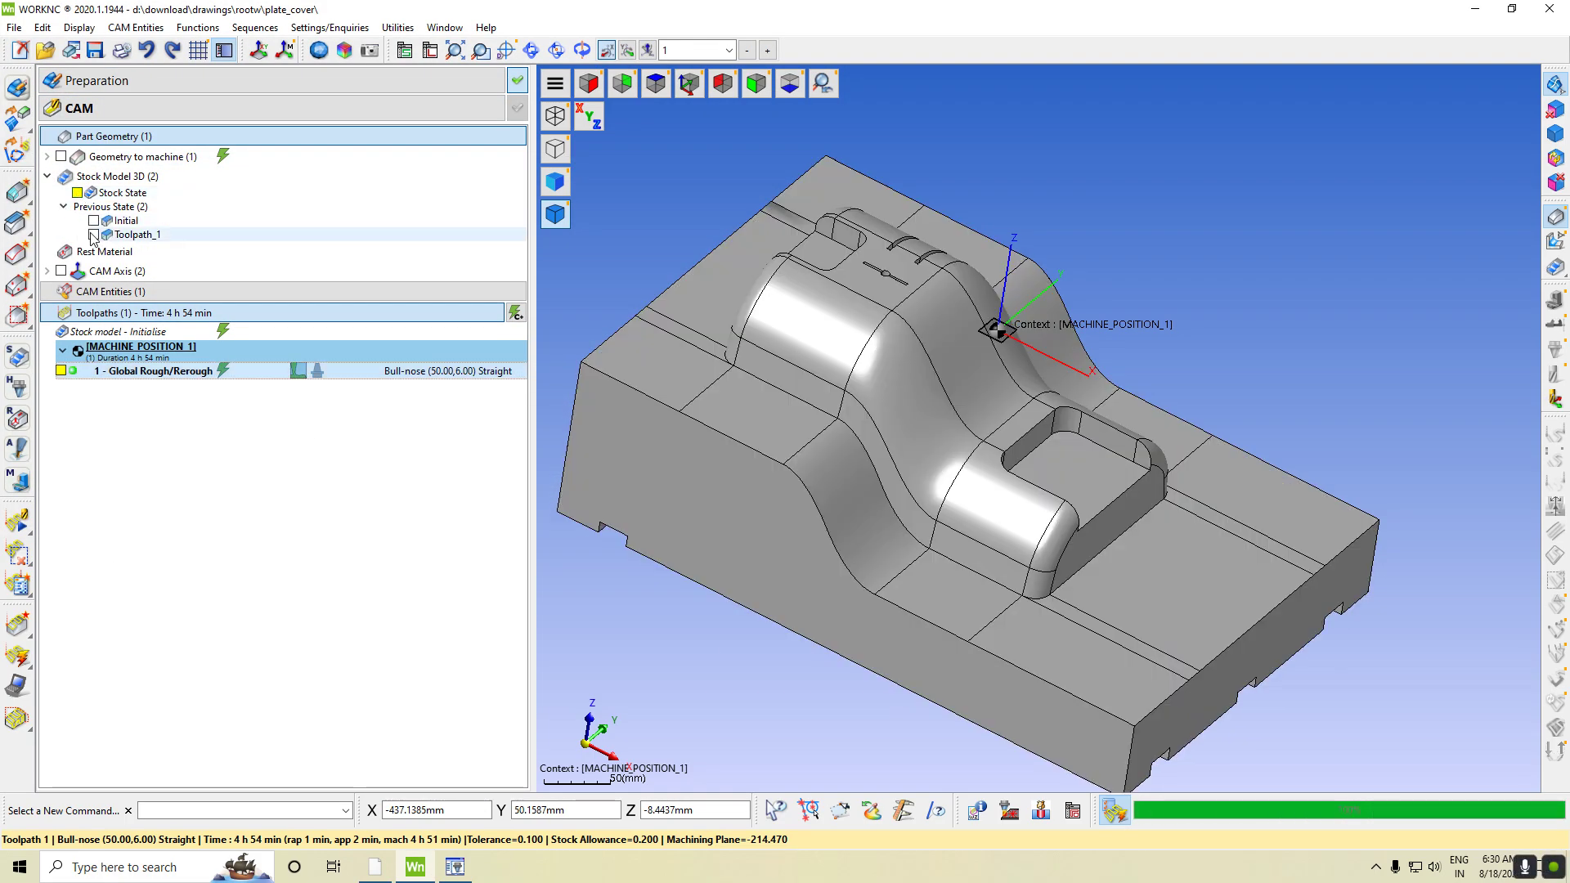
{"action": "left_click", "coordinate": [93, 220]}
{"action": "right_click", "coordinate": [153, 221]}
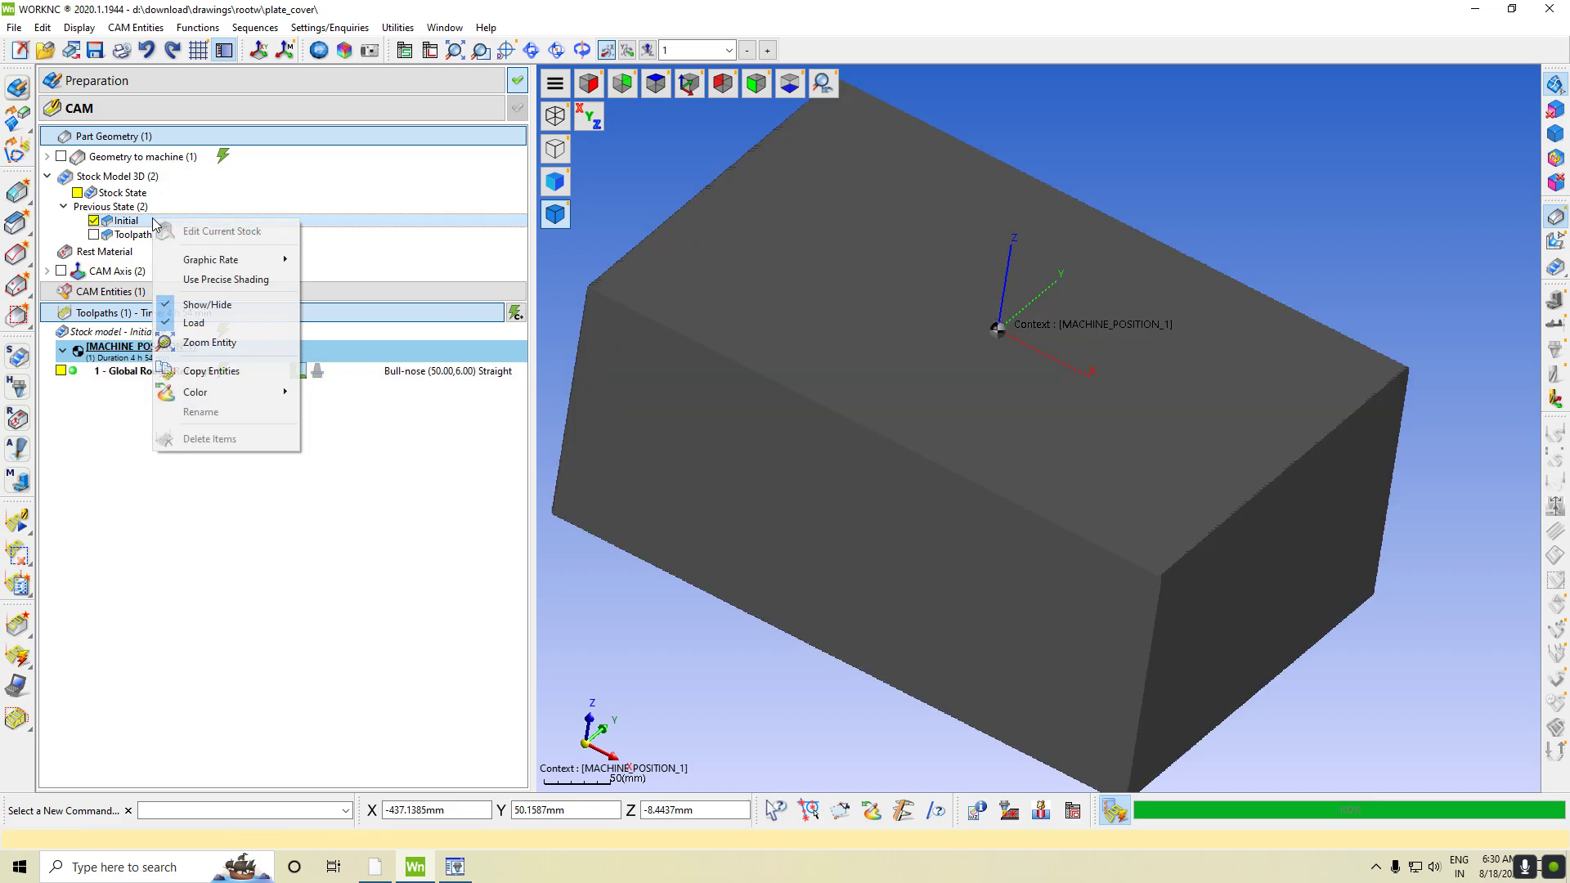
{"action": "left_click", "coordinate": [229, 567]}
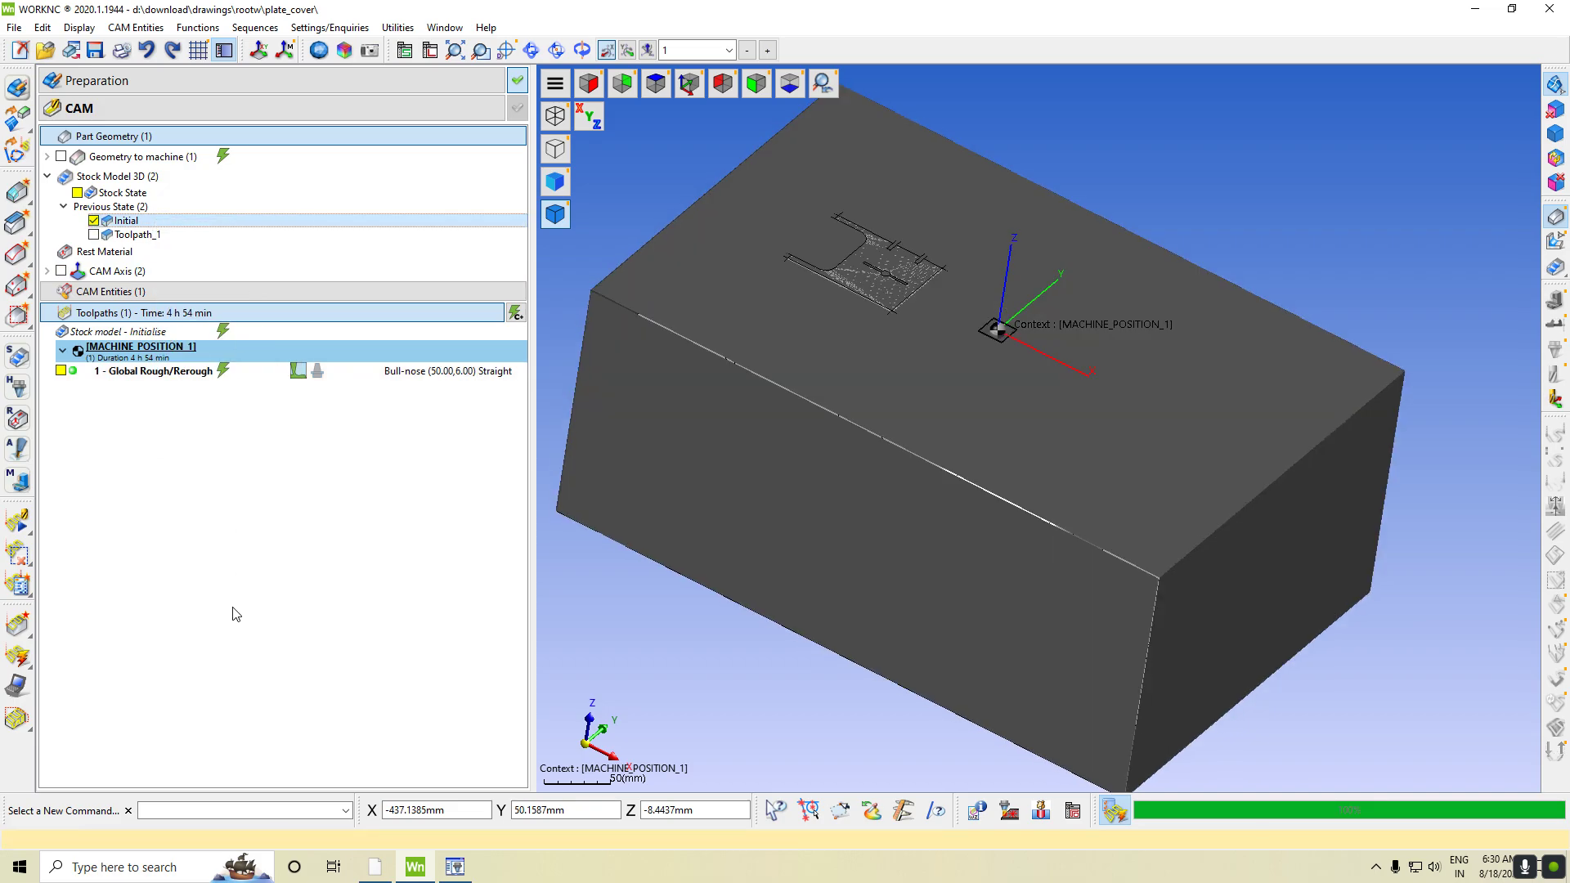
{"action": "right_click", "coordinate": [137, 226]}
{"action": "mouse_move", "coordinate": [178, 395]}
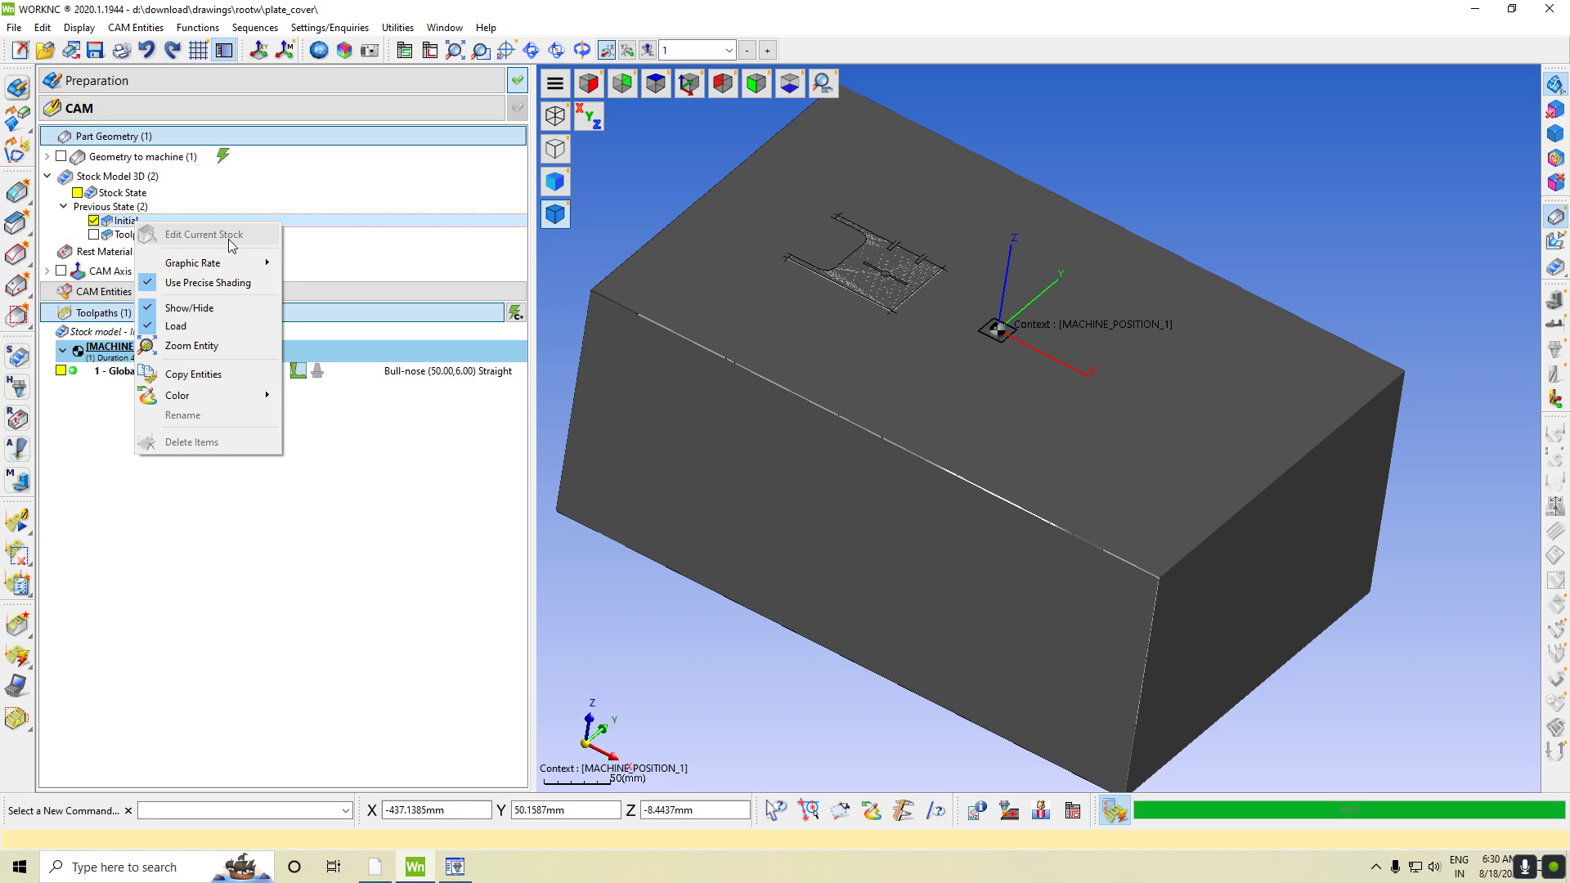
{"action": "left_click", "coordinate": [352, 409]}
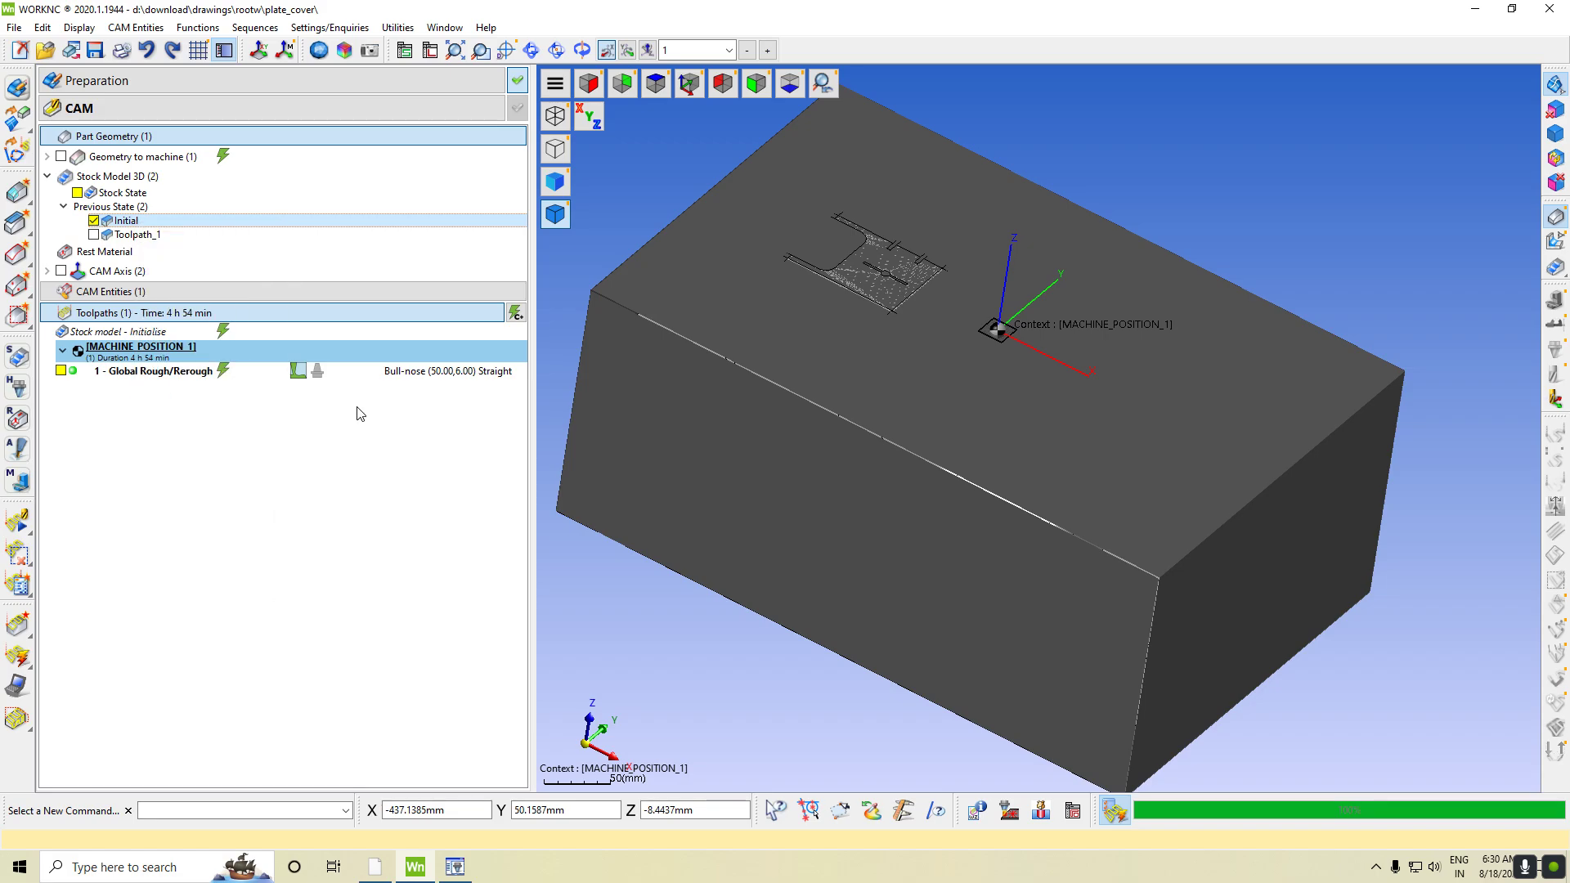
{"action": "left_click", "coordinate": [95, 235]}
Show the Toolpath_1 stock in cyan with precise shading, inspect it, then hide it
{"action": "left_click", "coordinate": [94, 236]}
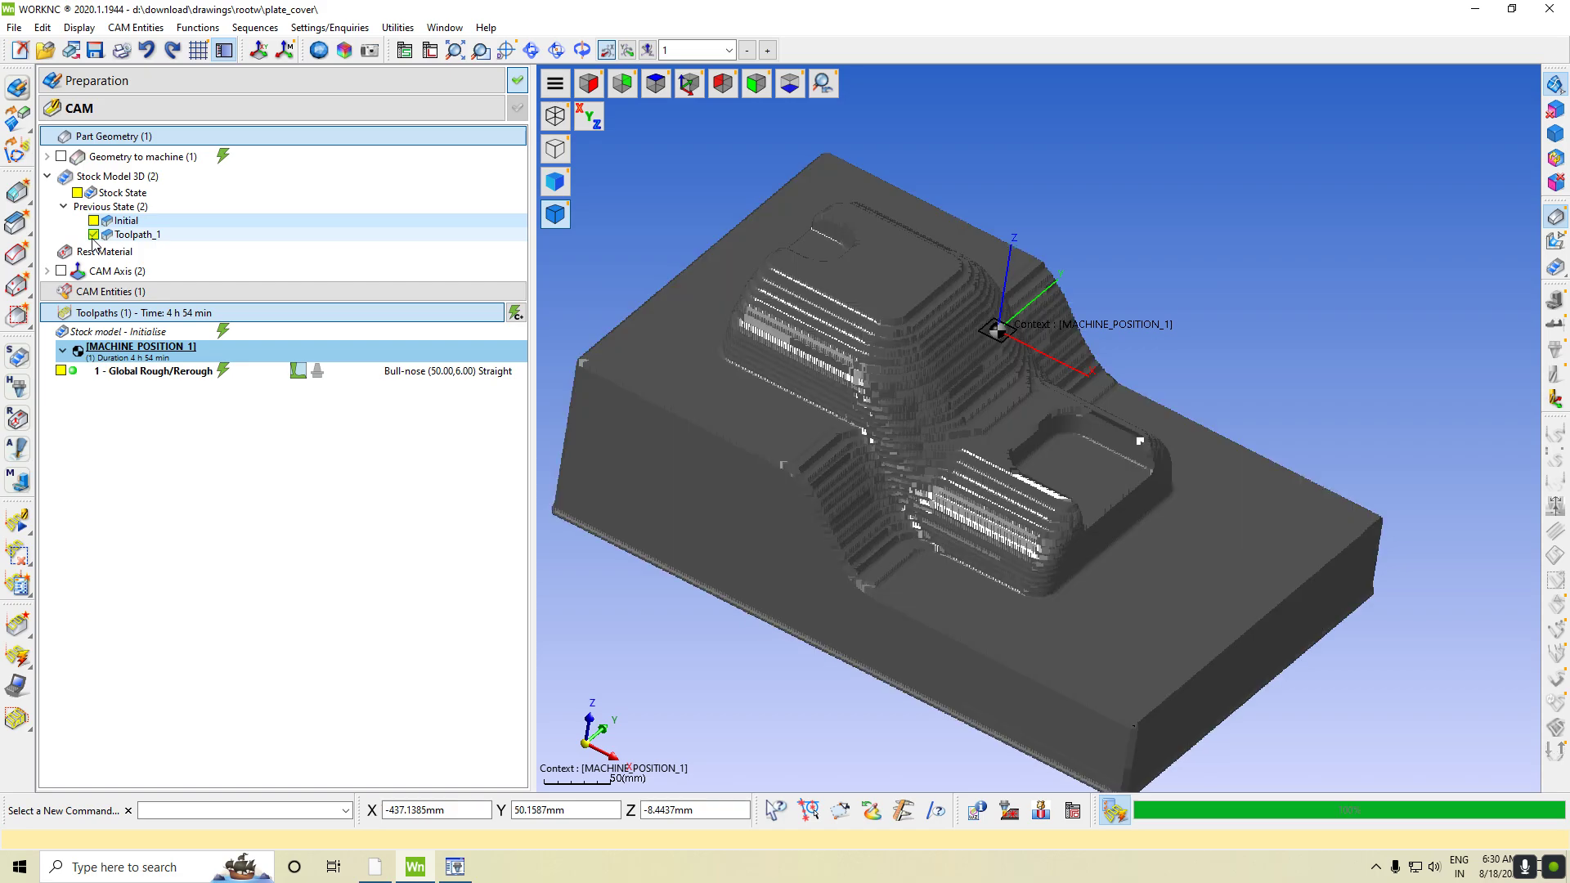
{"action": "right_click", "coordinate": [153, 239]}
{"action": "mouse_move", "coordinate": [197, 409]}
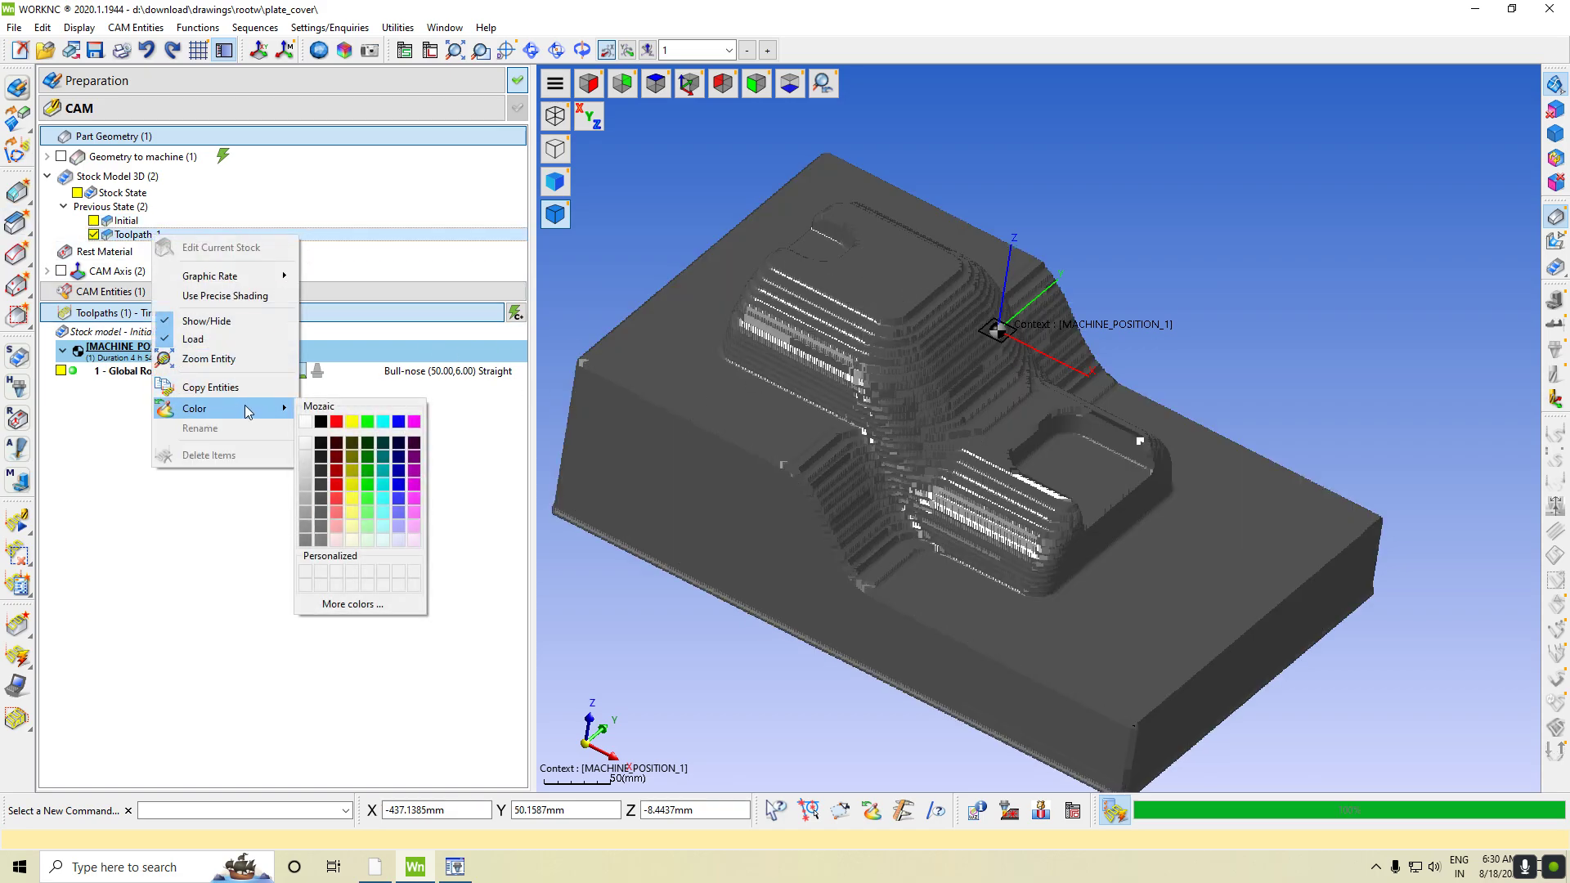
{"action": "left_click", "coordinate": [383, 422]}
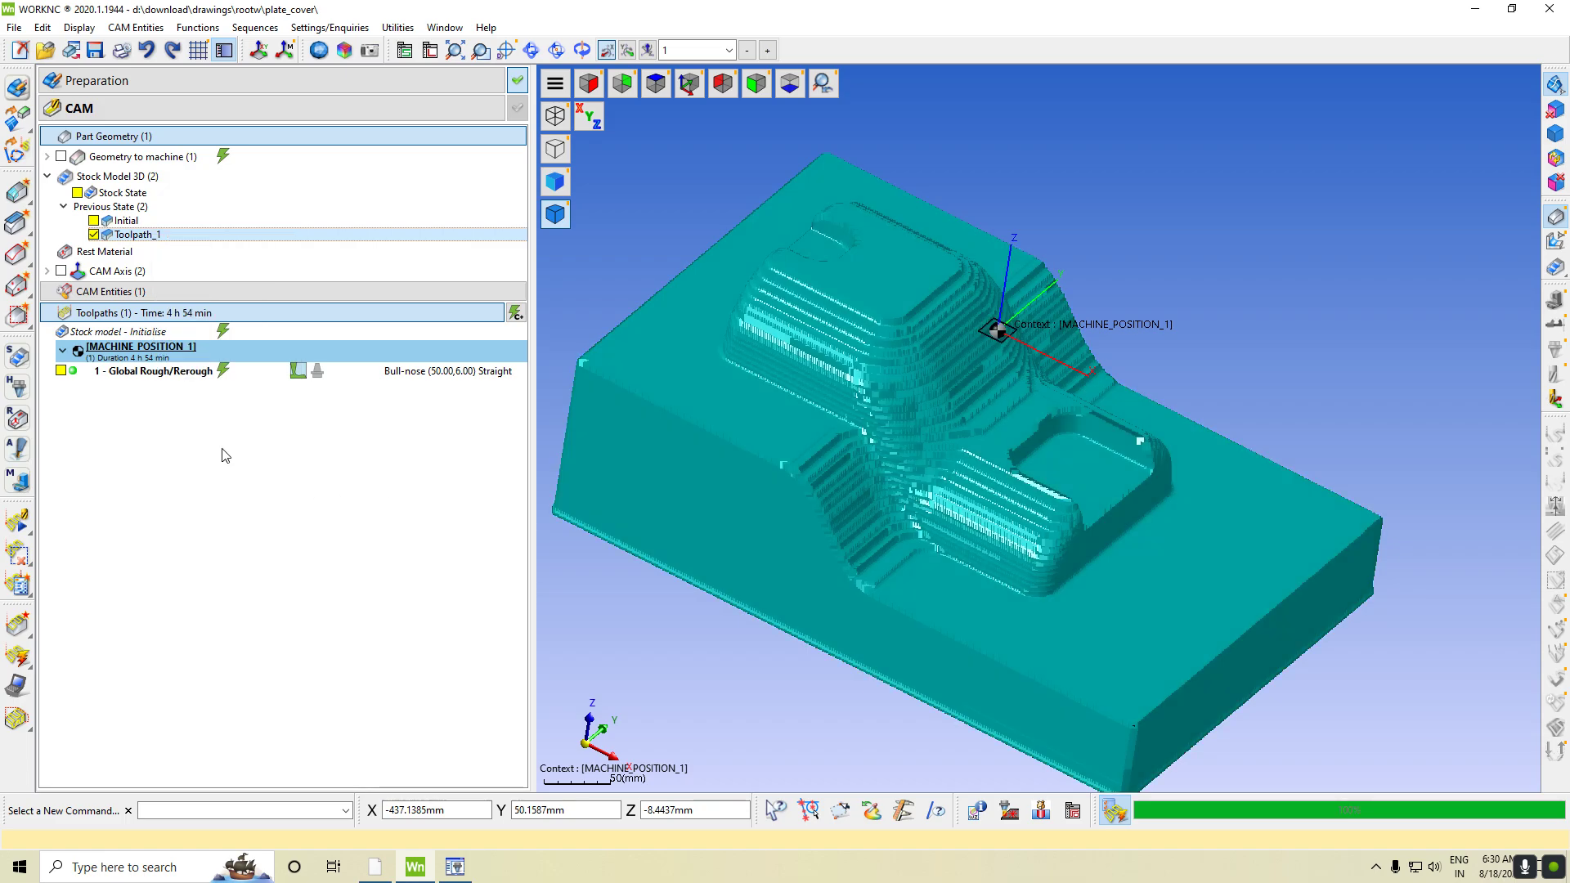
{"action": "right_click", "coordinate": [153, 239]}
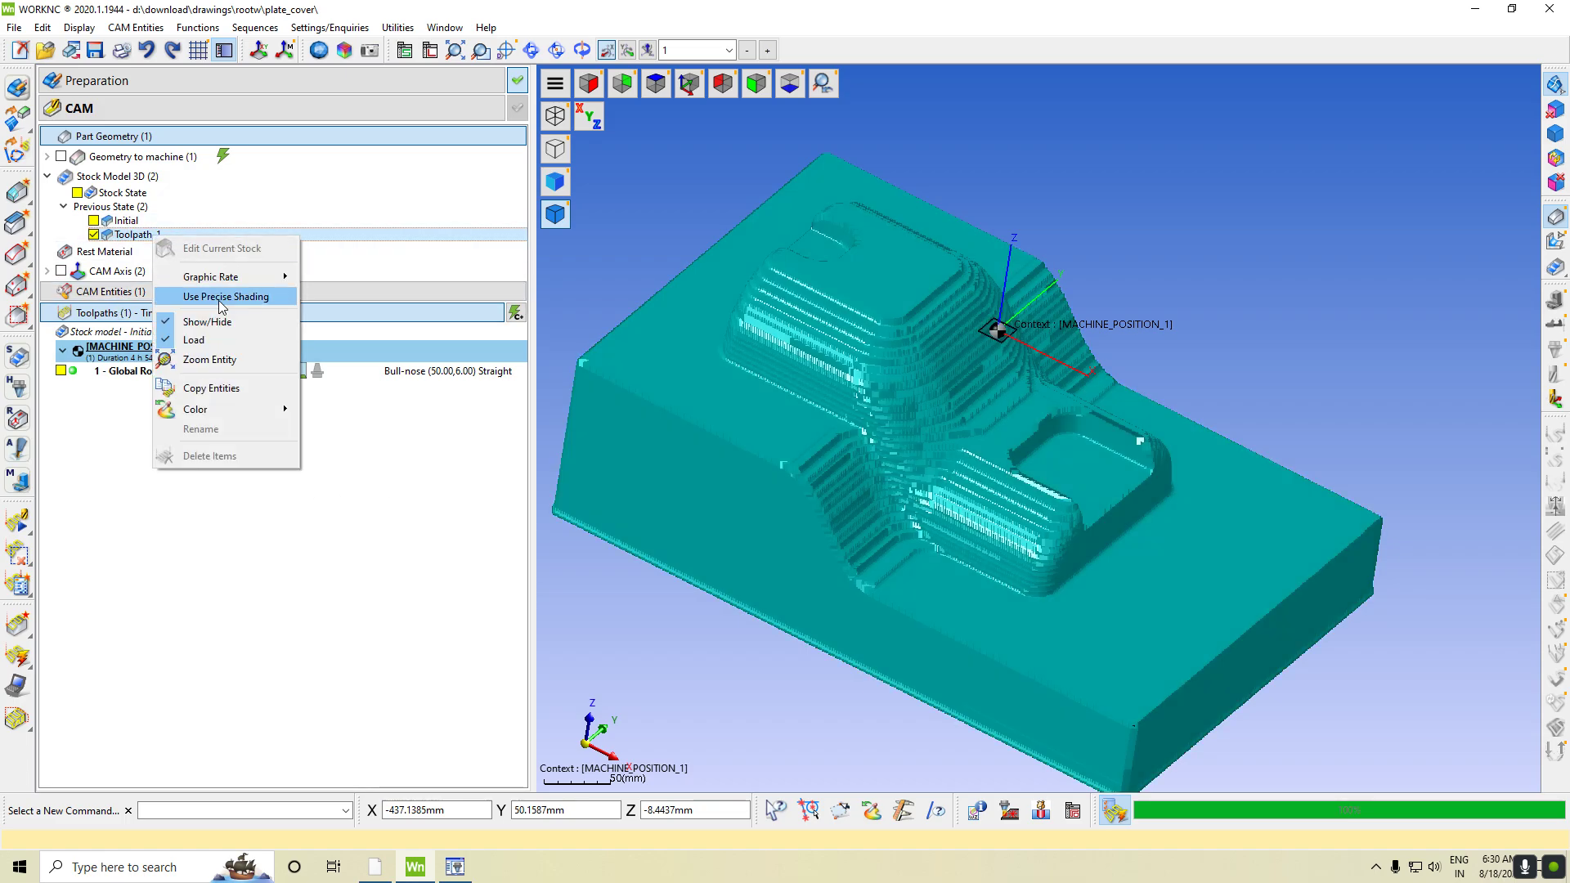
{"action": "left_click", "coordinate": [222, 305]}
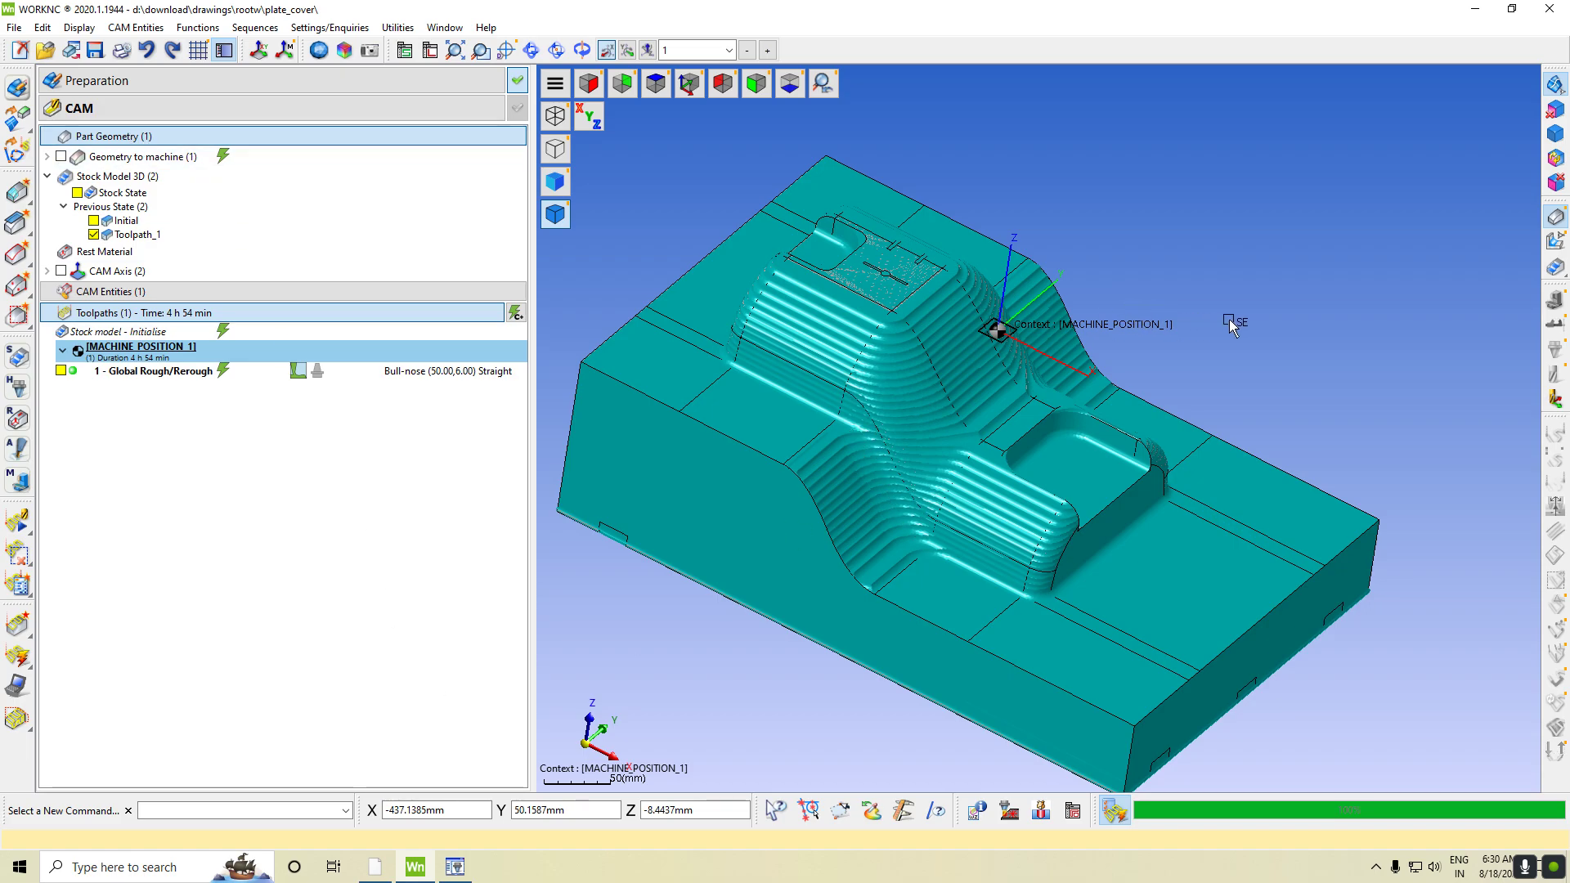
{"action": "mouse_move", "coordinate": [1236, 354]}
{"action": "middle_mouse_down"}
{"action": "mouse_move", "coordinate": [1147, 377]}
{"action": "mouse_move", "coordinate": [1181, 318]}
{"action": "mouse_move", "coordinate": [1248, 305]}
{"action": "mouse_move", "coordinate": [1248, 325]}
{"action": "middle_mouse_up"}
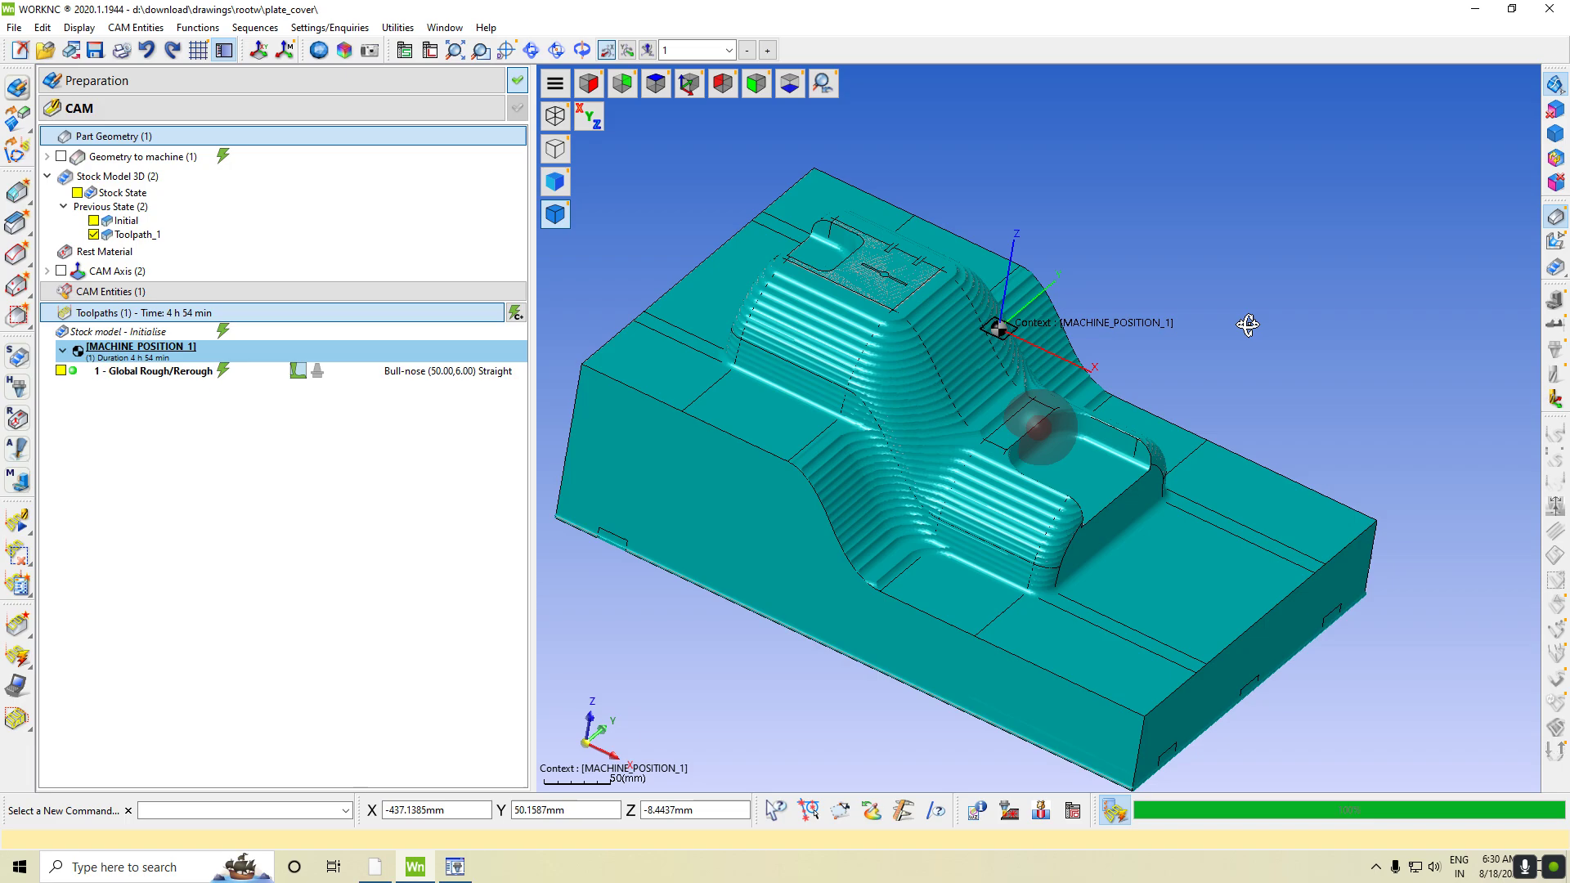
{"action": "left_click", "coordinate": [93, 235]}
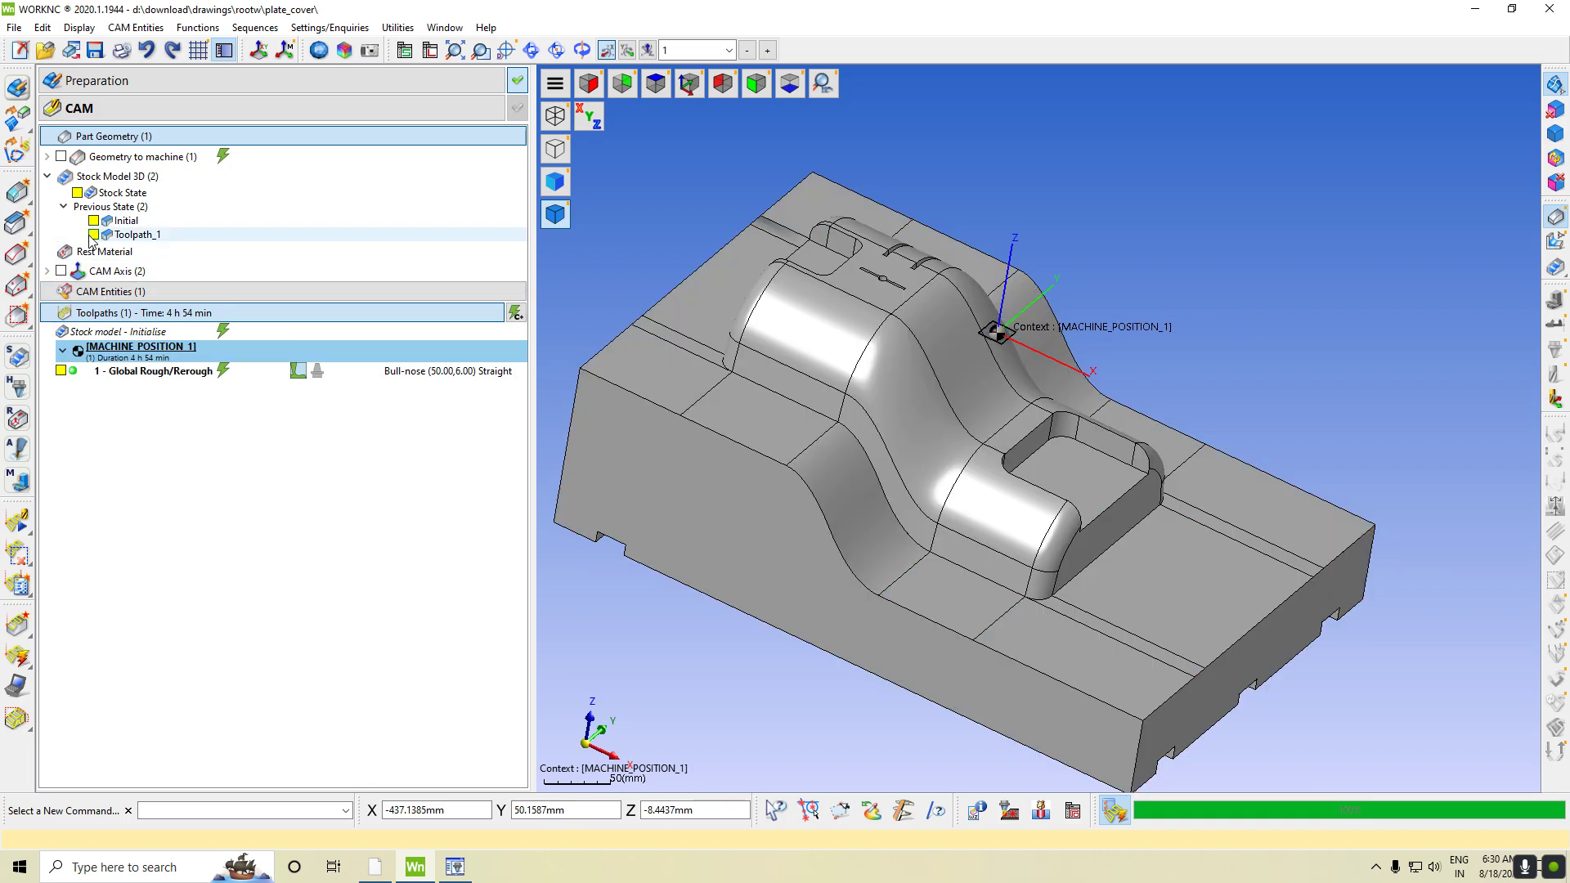
{"action": "left_click", "coordinate": [344, 138]}
Snap to the isometric view and select the Global Rough/Rerough toolpath for postprocessing
{"action": "left_click", "coordinate": [702, 86]}
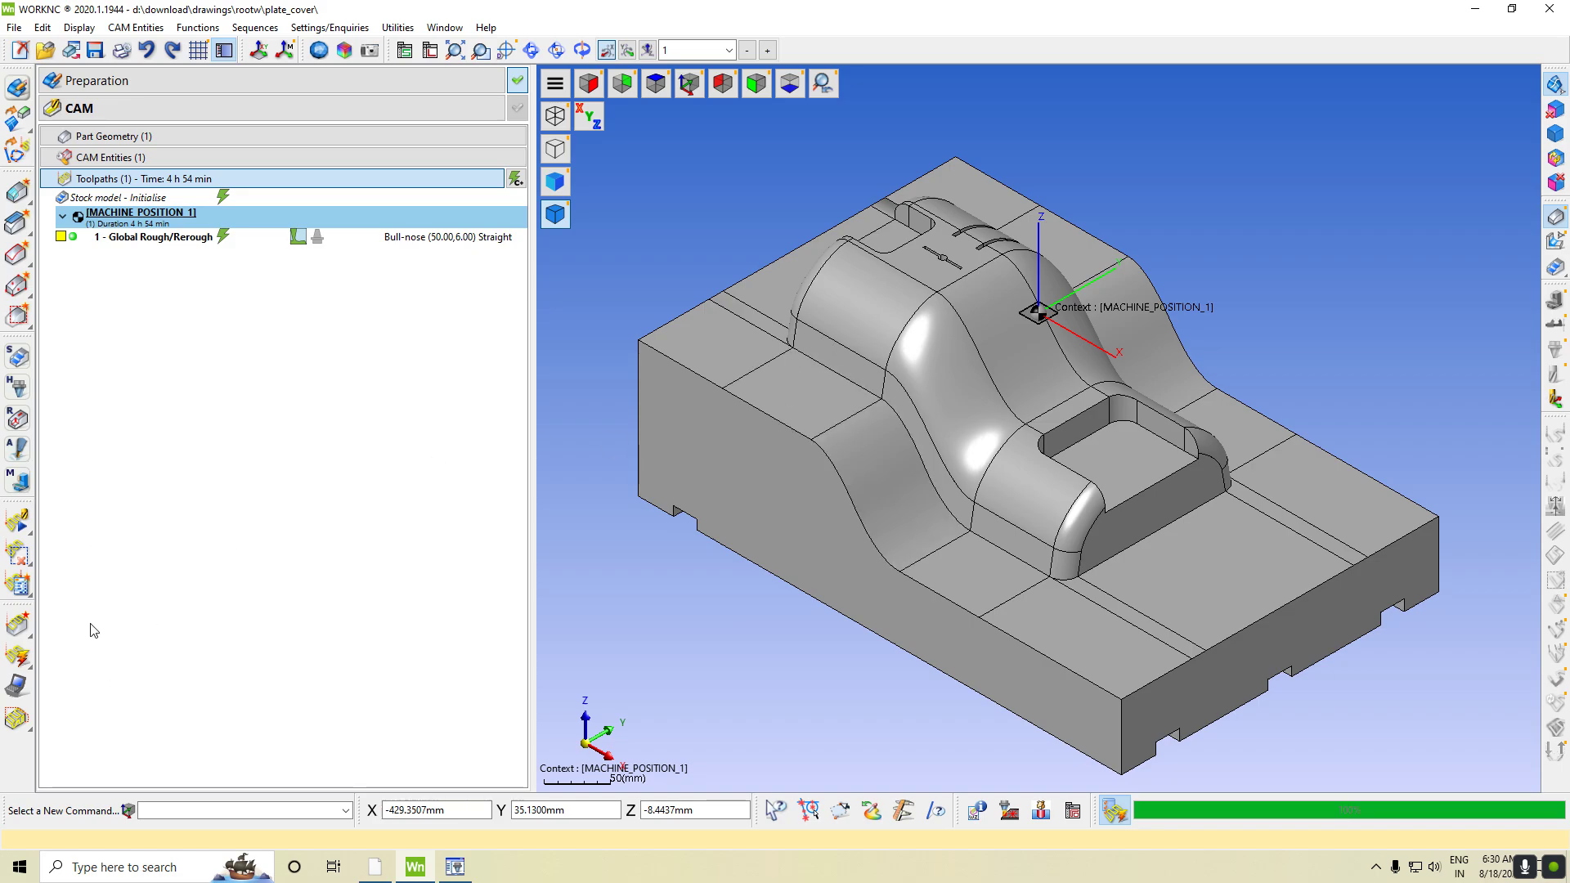
{"action": "left_click", "coordinate": [18, 689]}
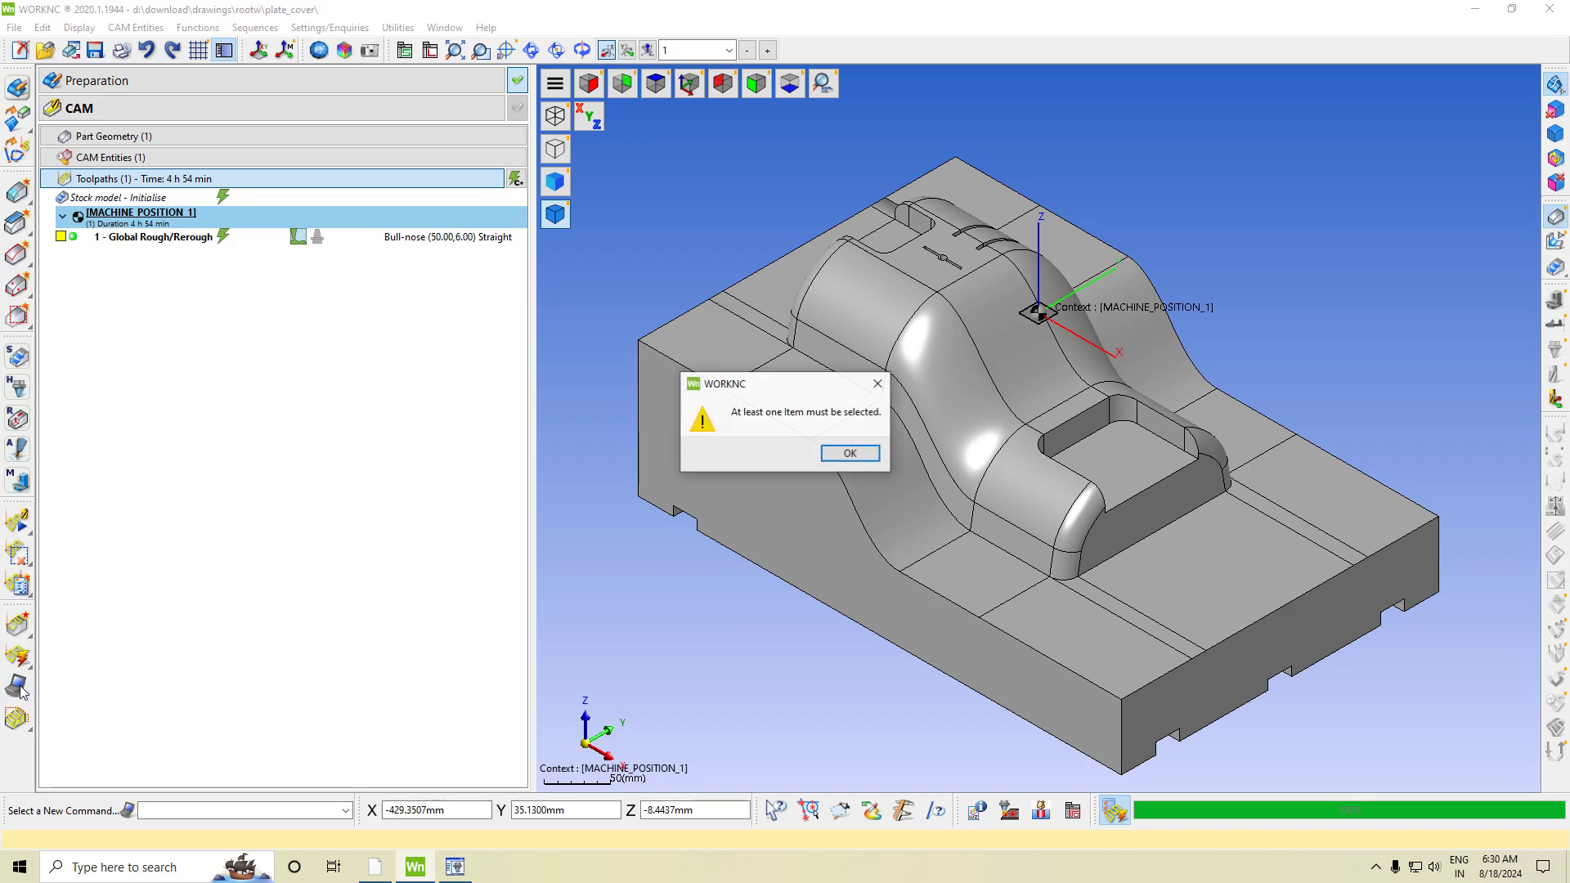
{"action": "left_click", "coordinate": [849, 455]}
{"action": "left_click", "coordinate": [110, 240]}
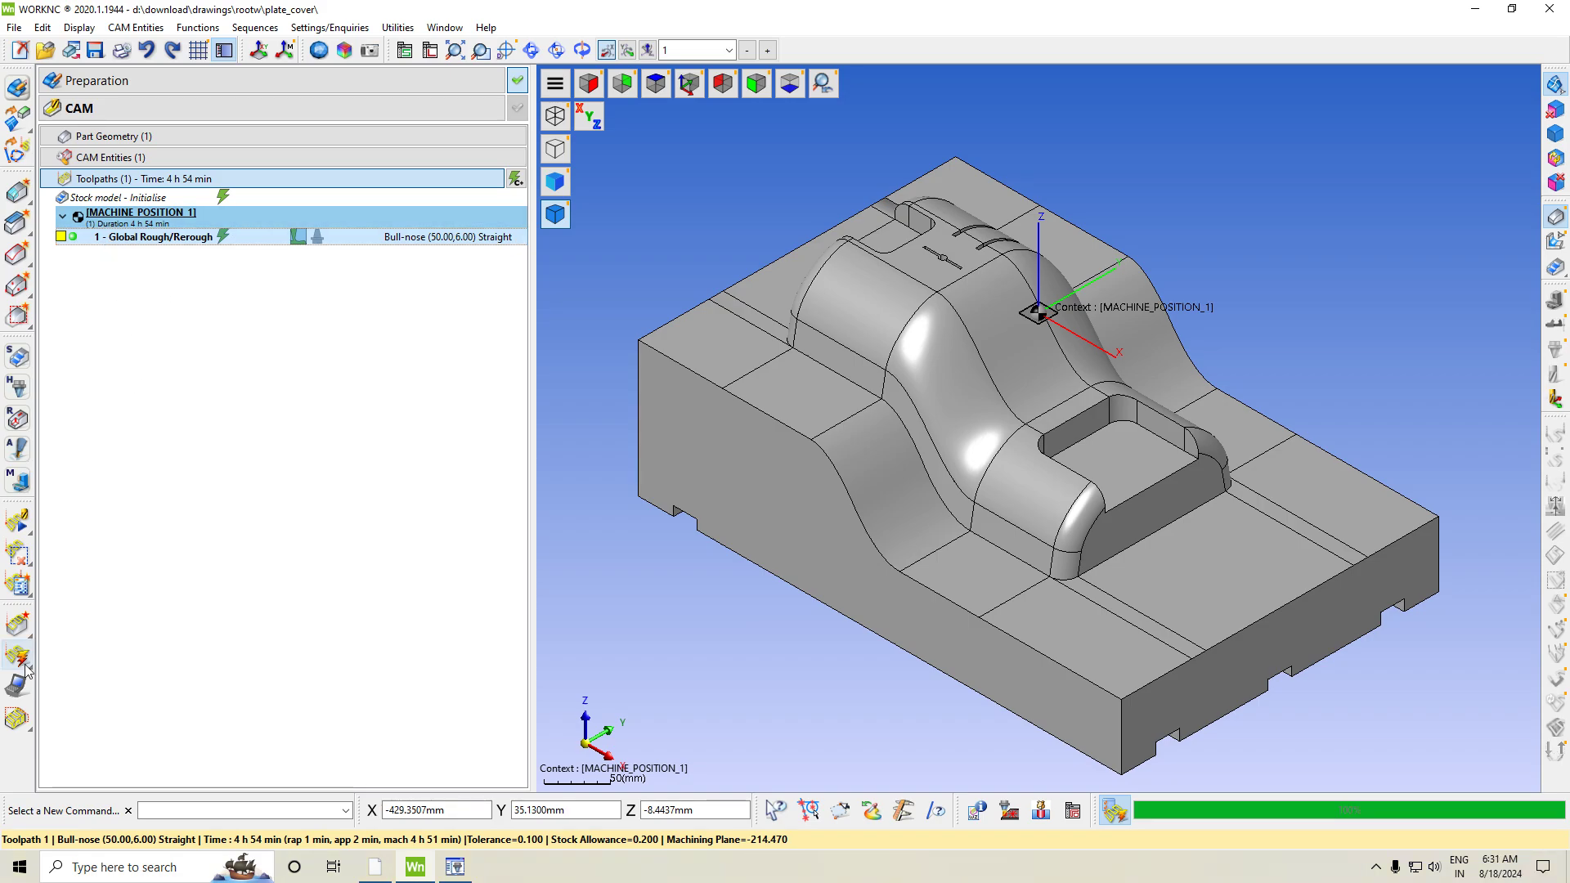
Postprocess the toolpath with the generic NC tape post and display it again
{"action": "left_click", "coordinate": [17, 687]}
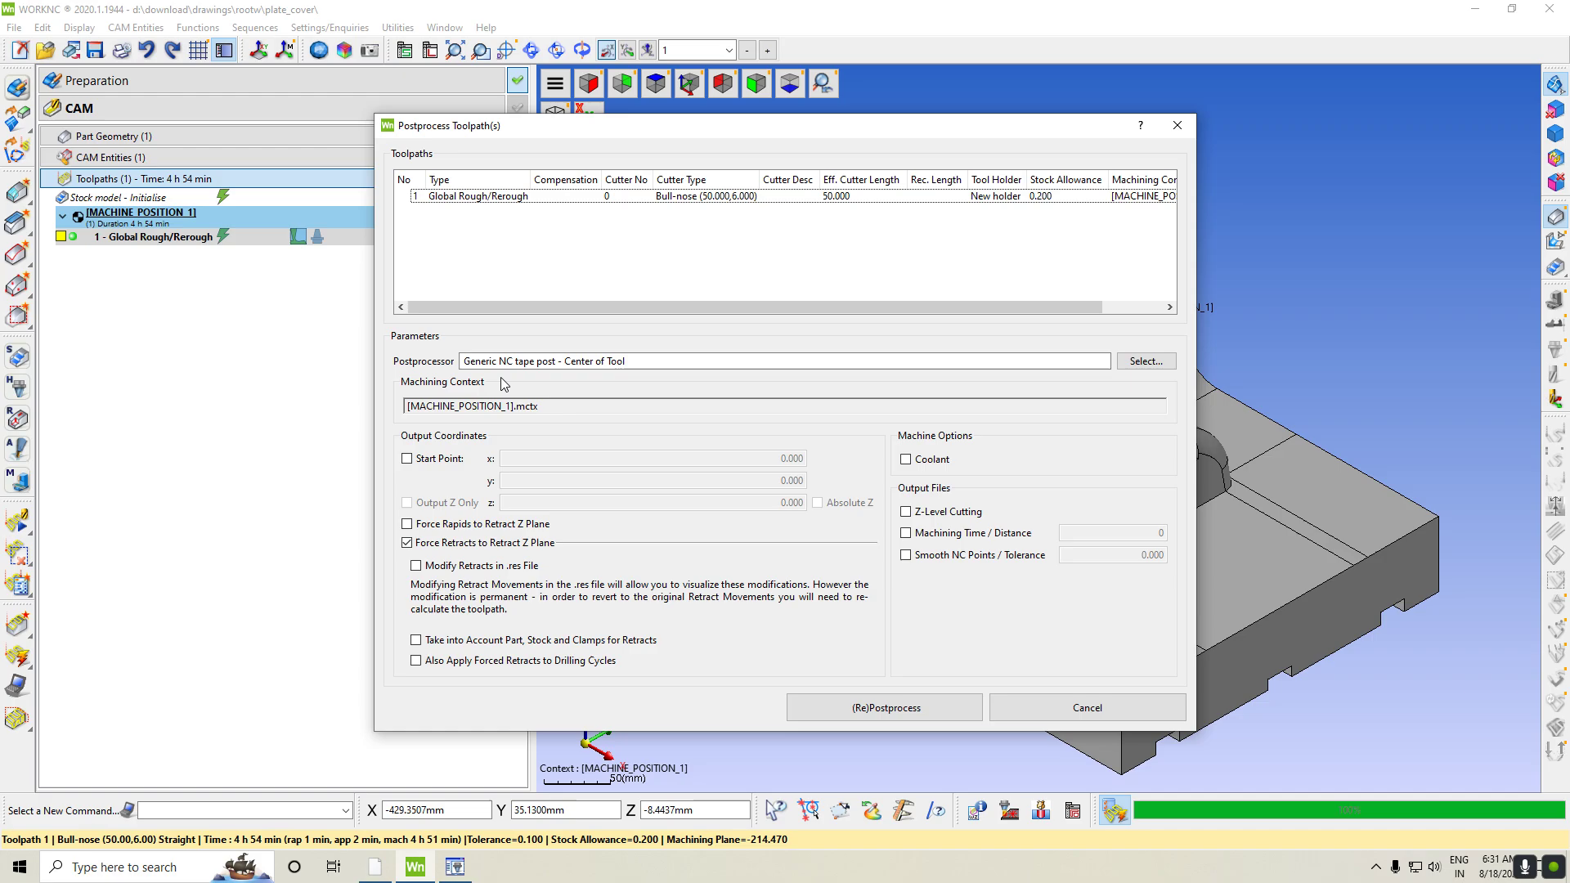
{"action": "left_click", "coordinate": [1142, 368]}
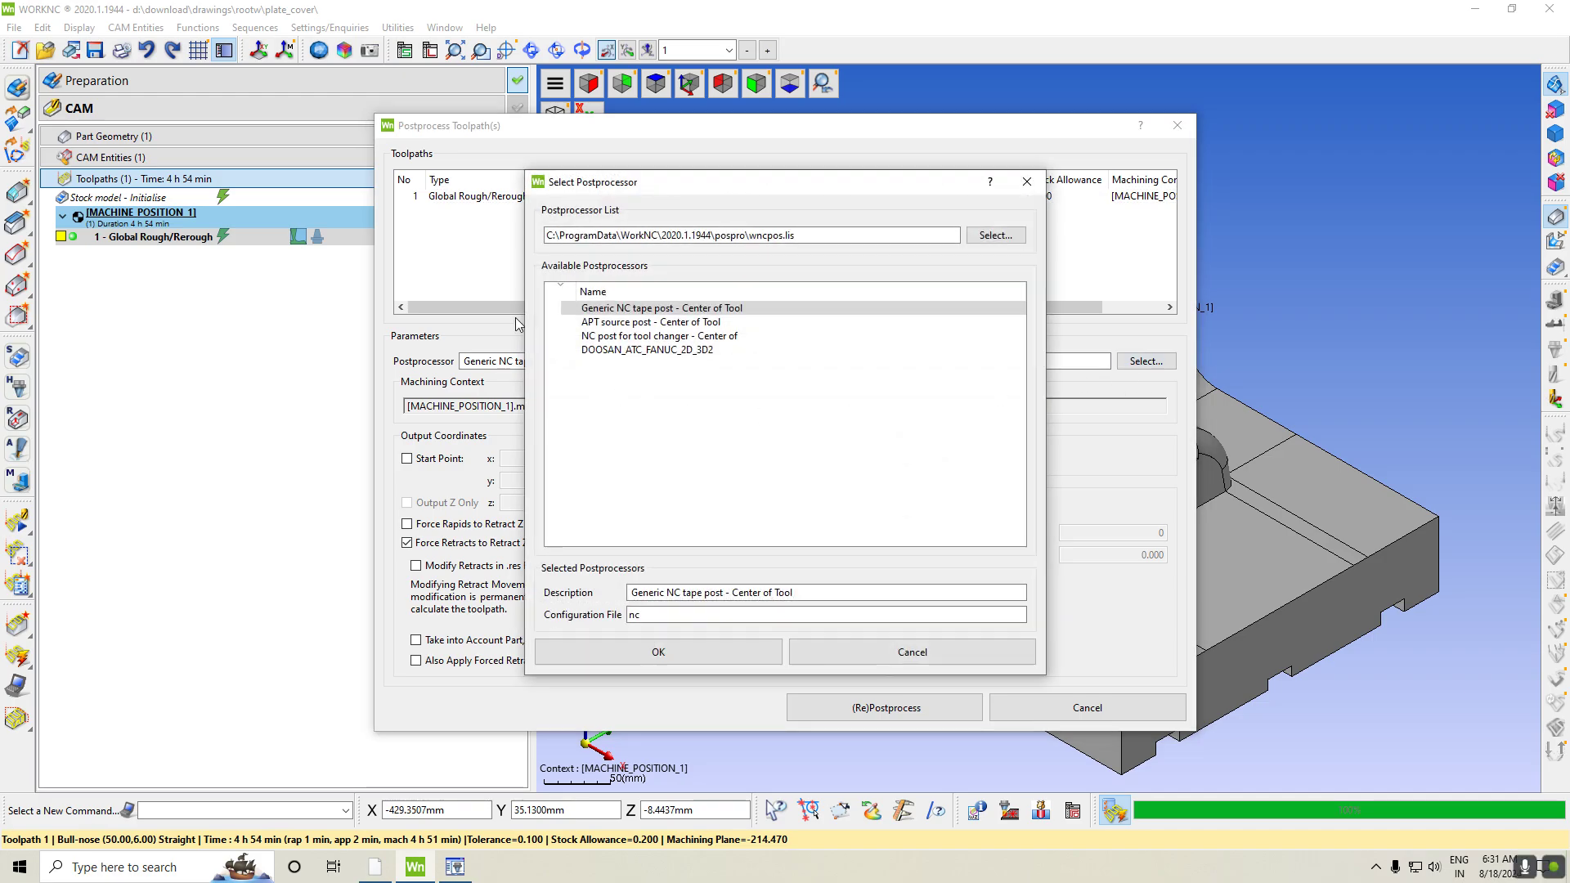
{"action": "left_click", "coordinate": [760, 650]}
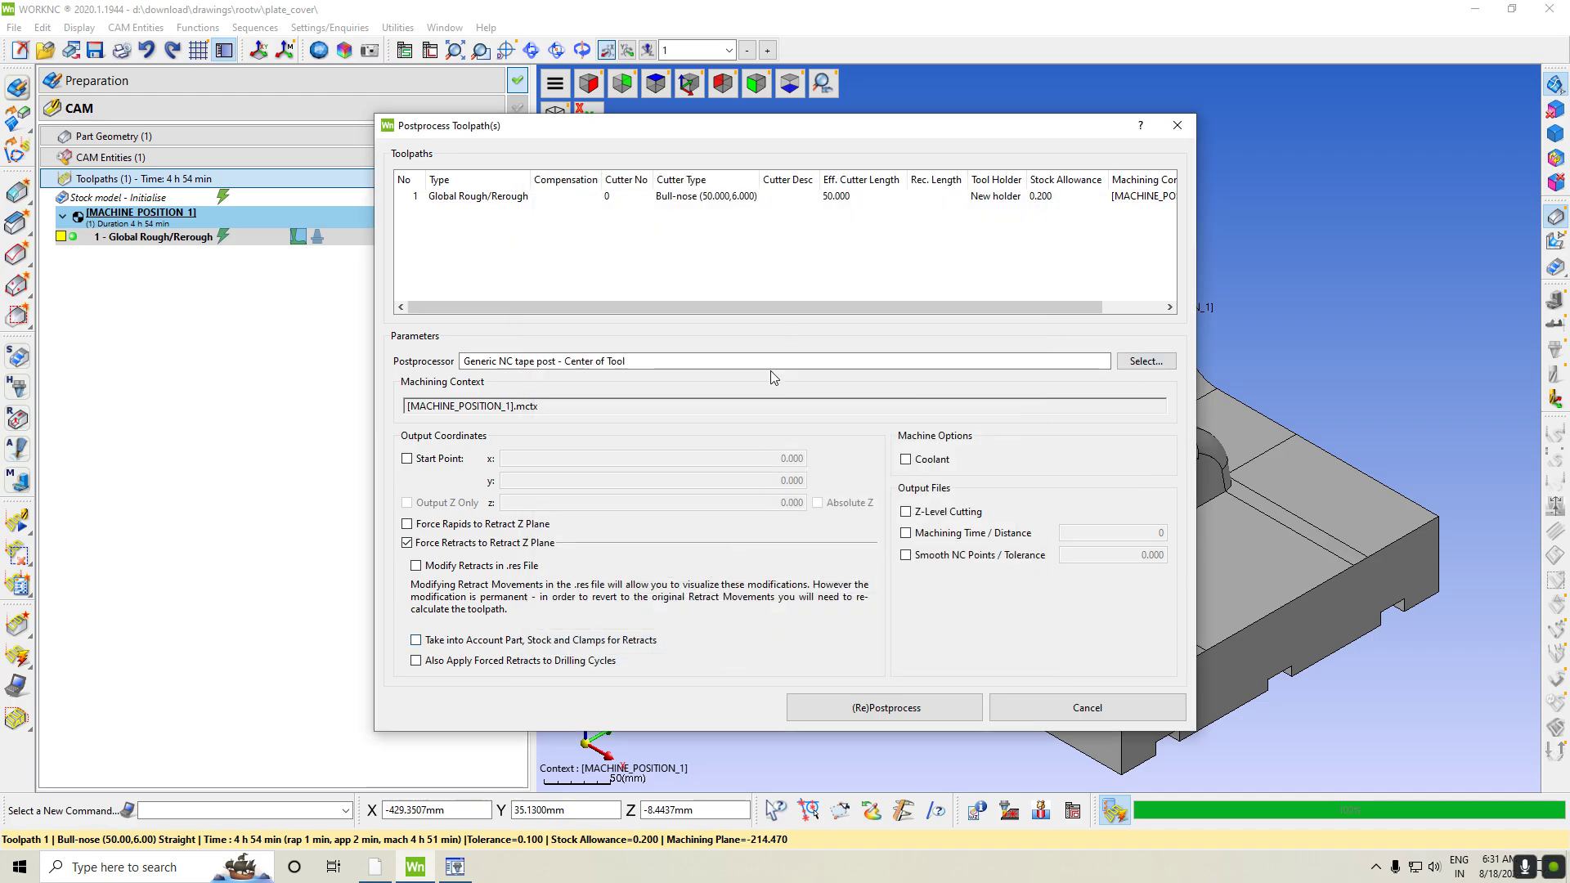
{"action": "left_click", "coordinate": [897, 709]}
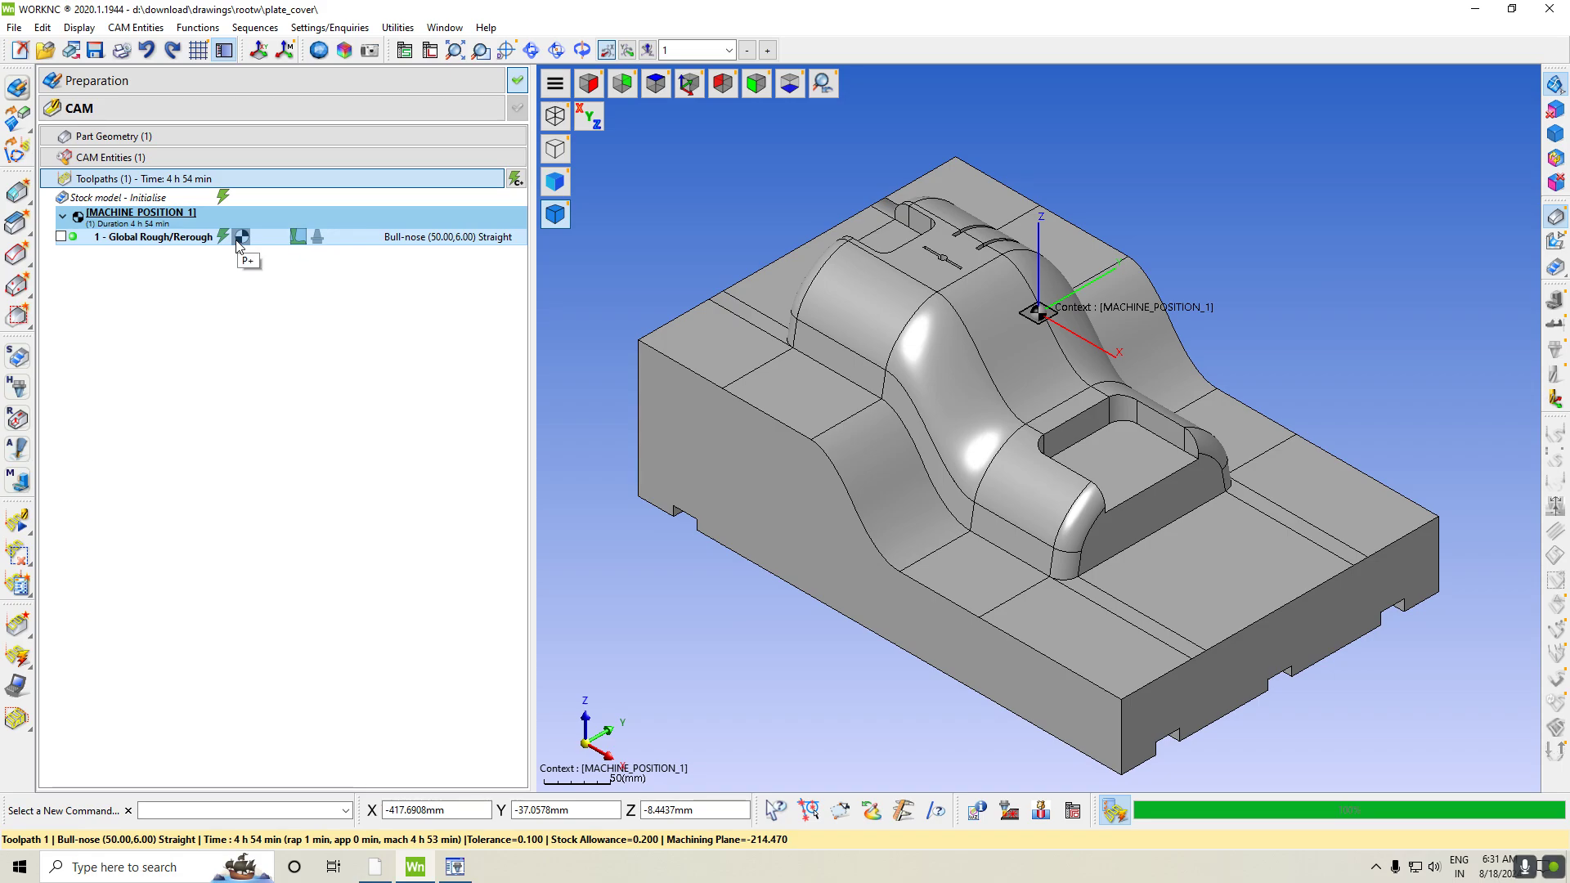
{"action": "left_click", "coordinate": [61, 238]}
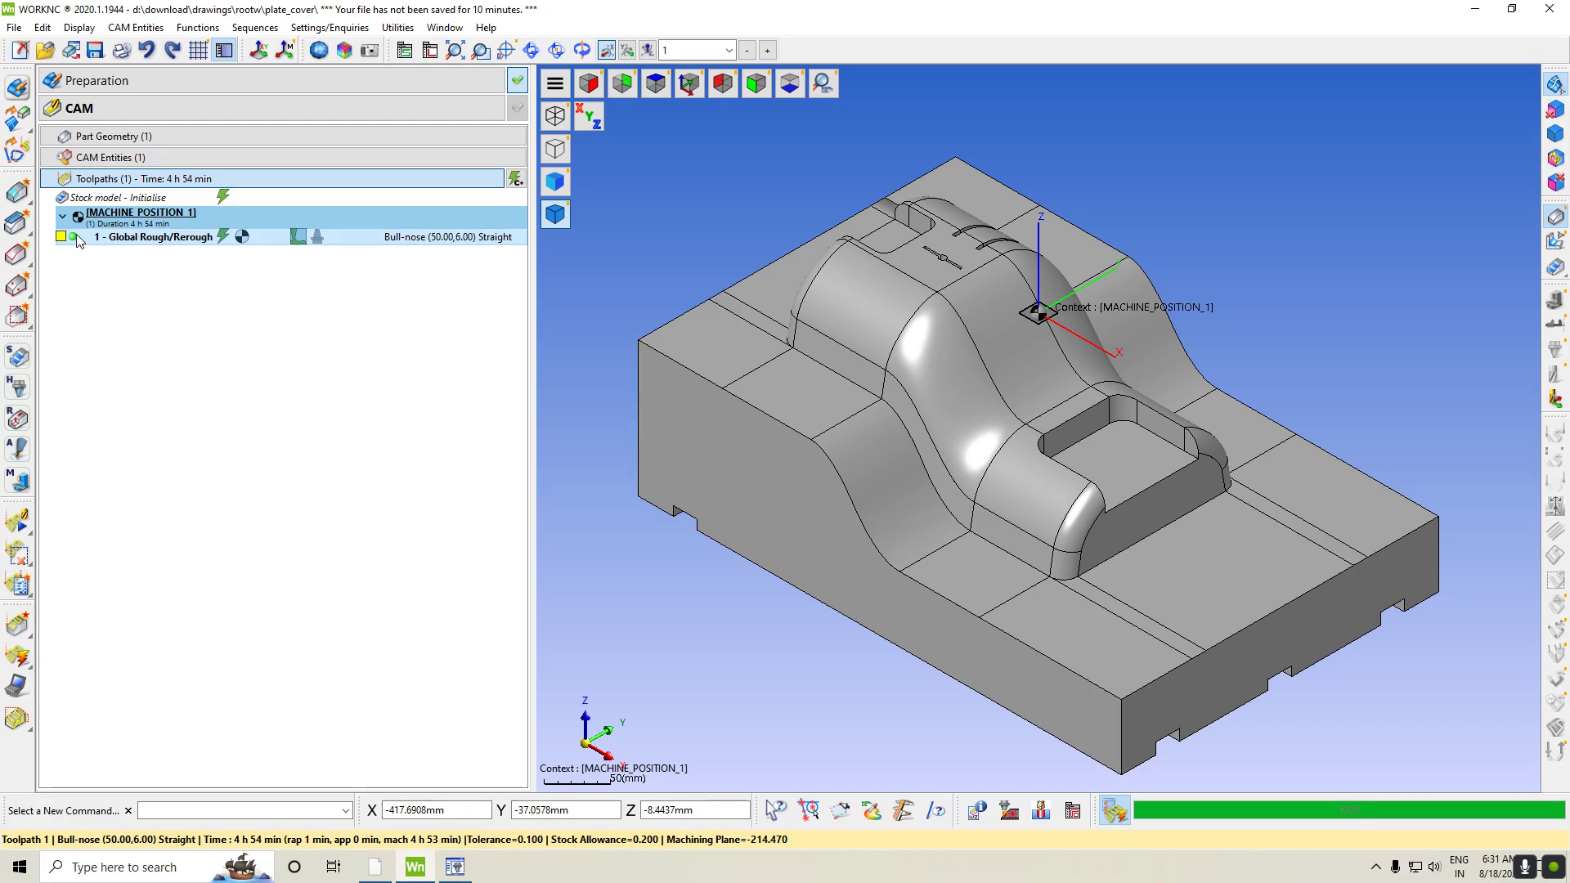
Open the WORKNC user data folder in File Explorer, then browse to drive D:
{"action": "left_click", "coordinate": [410, 32]}
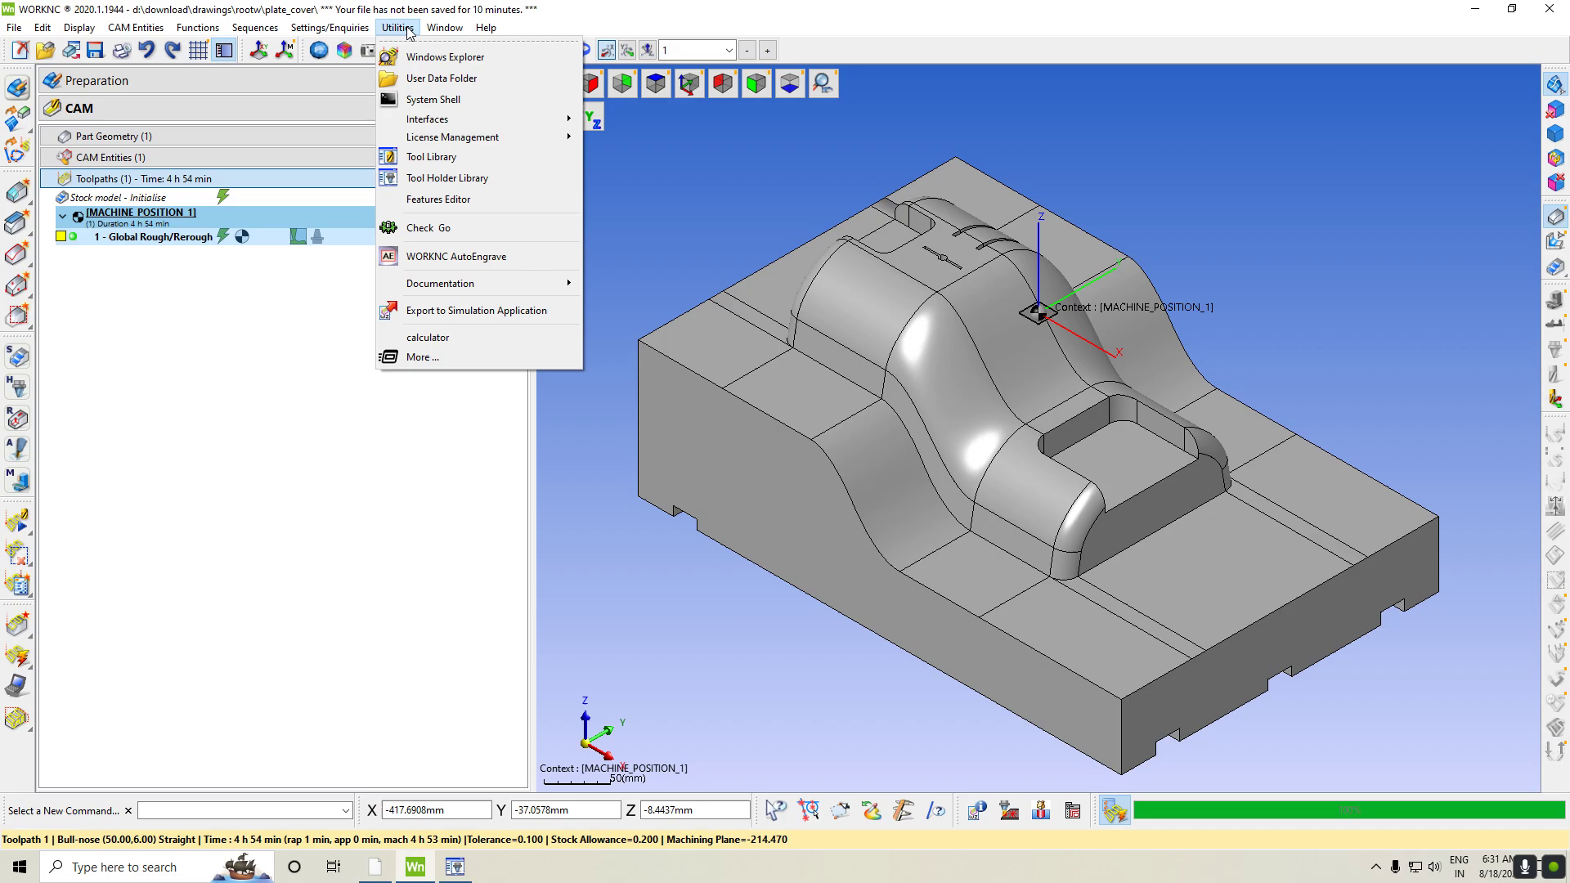
{"action": "left_click", "coordinate": [475, 78]}
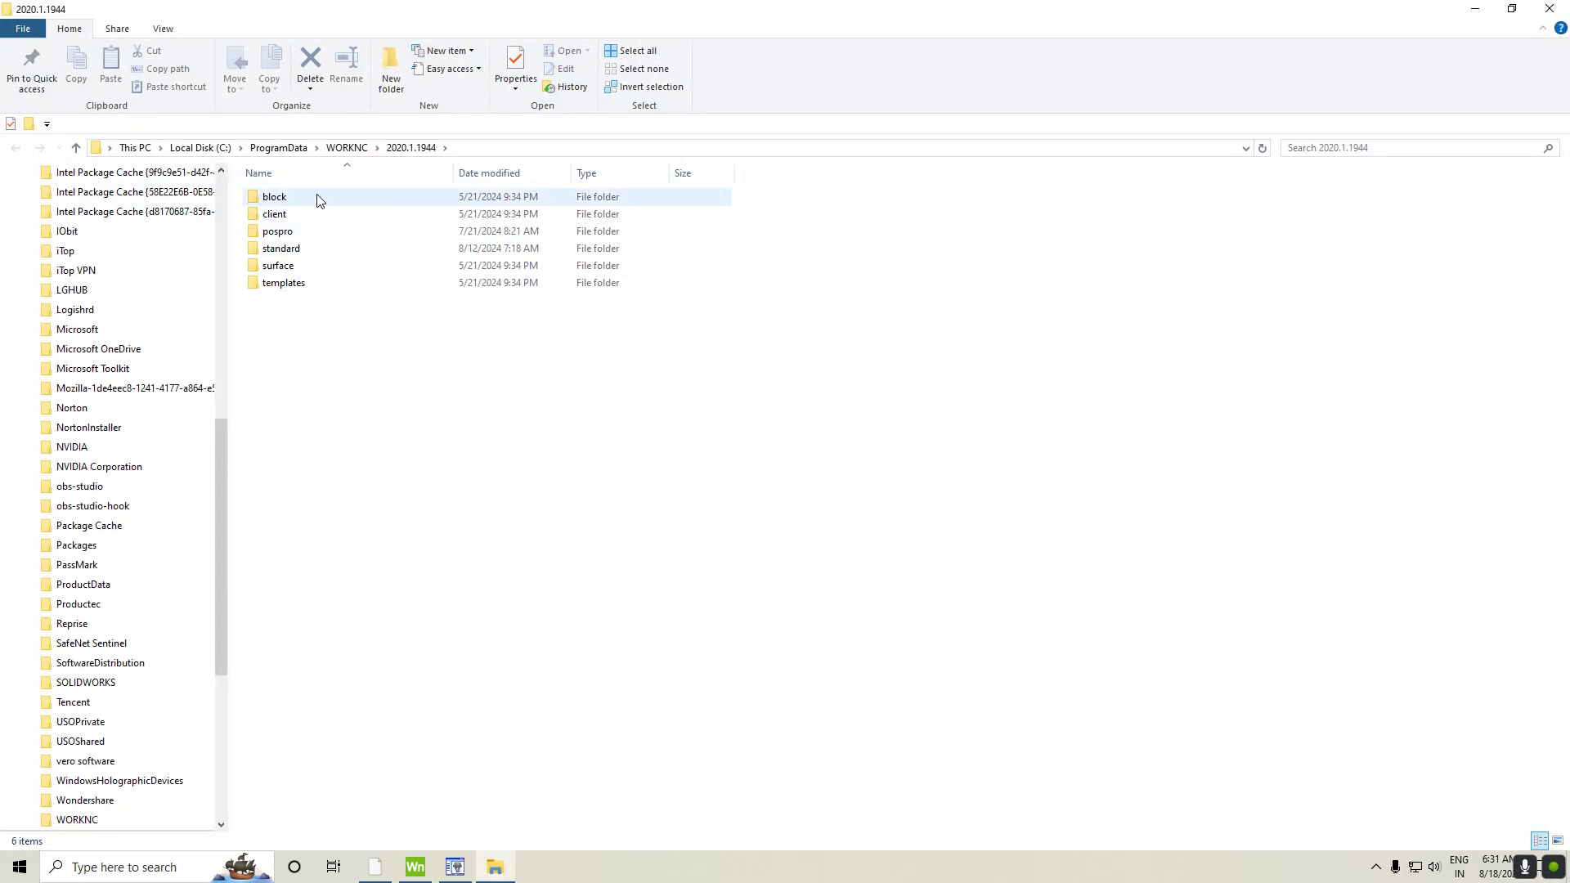
{"action": "double_click", "coordinate": [317, 197]}
{"action": "key", "text": "alt+Left"}
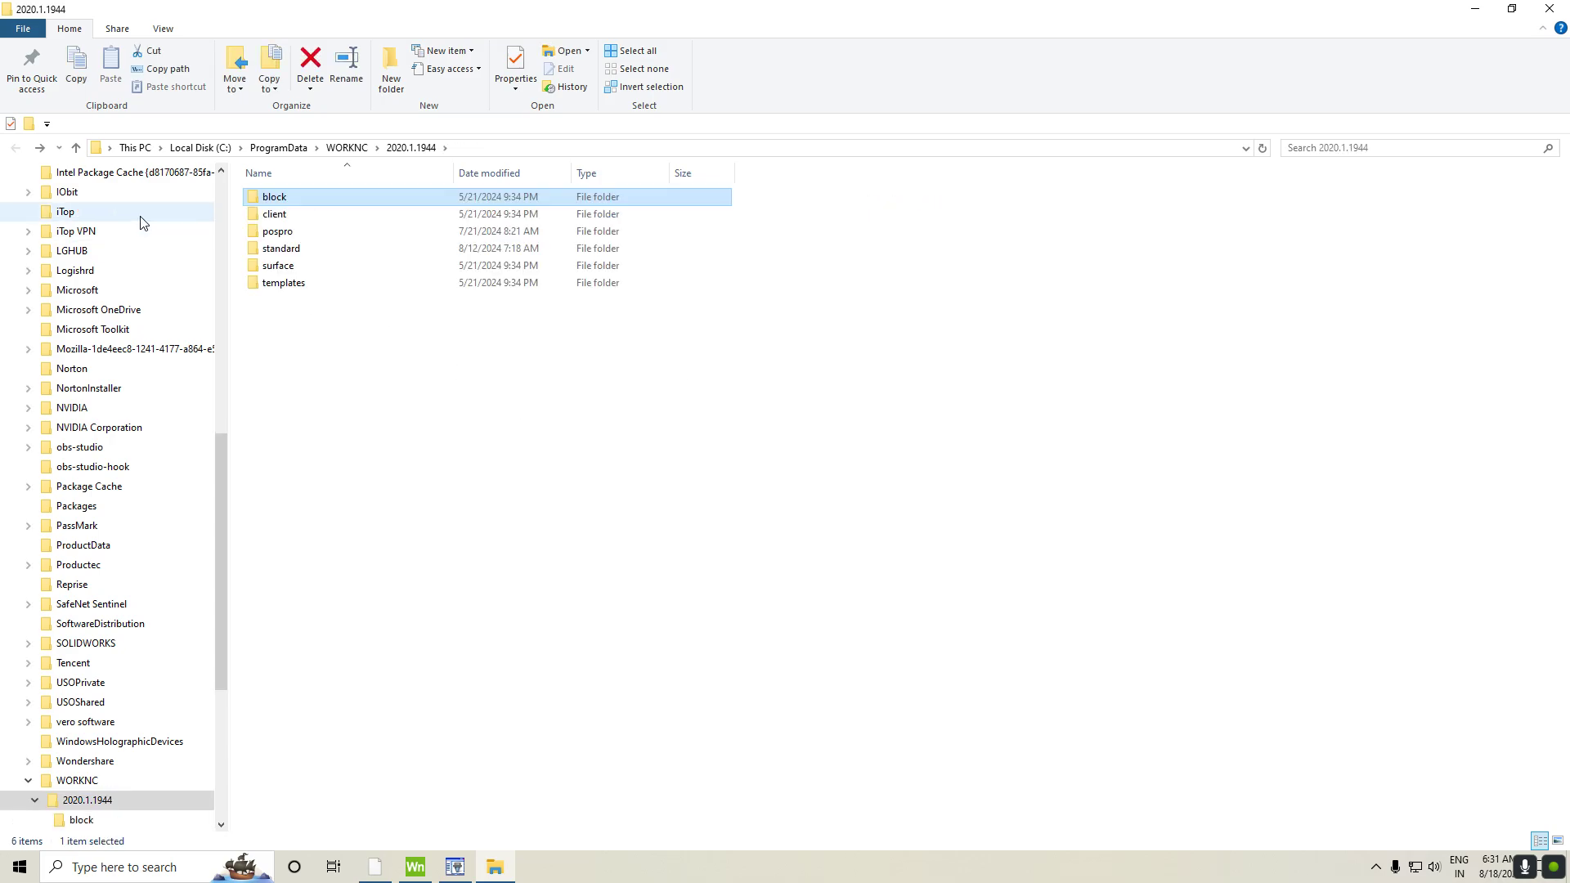
{"action": "left_click", "coordinate": [73, 149]}
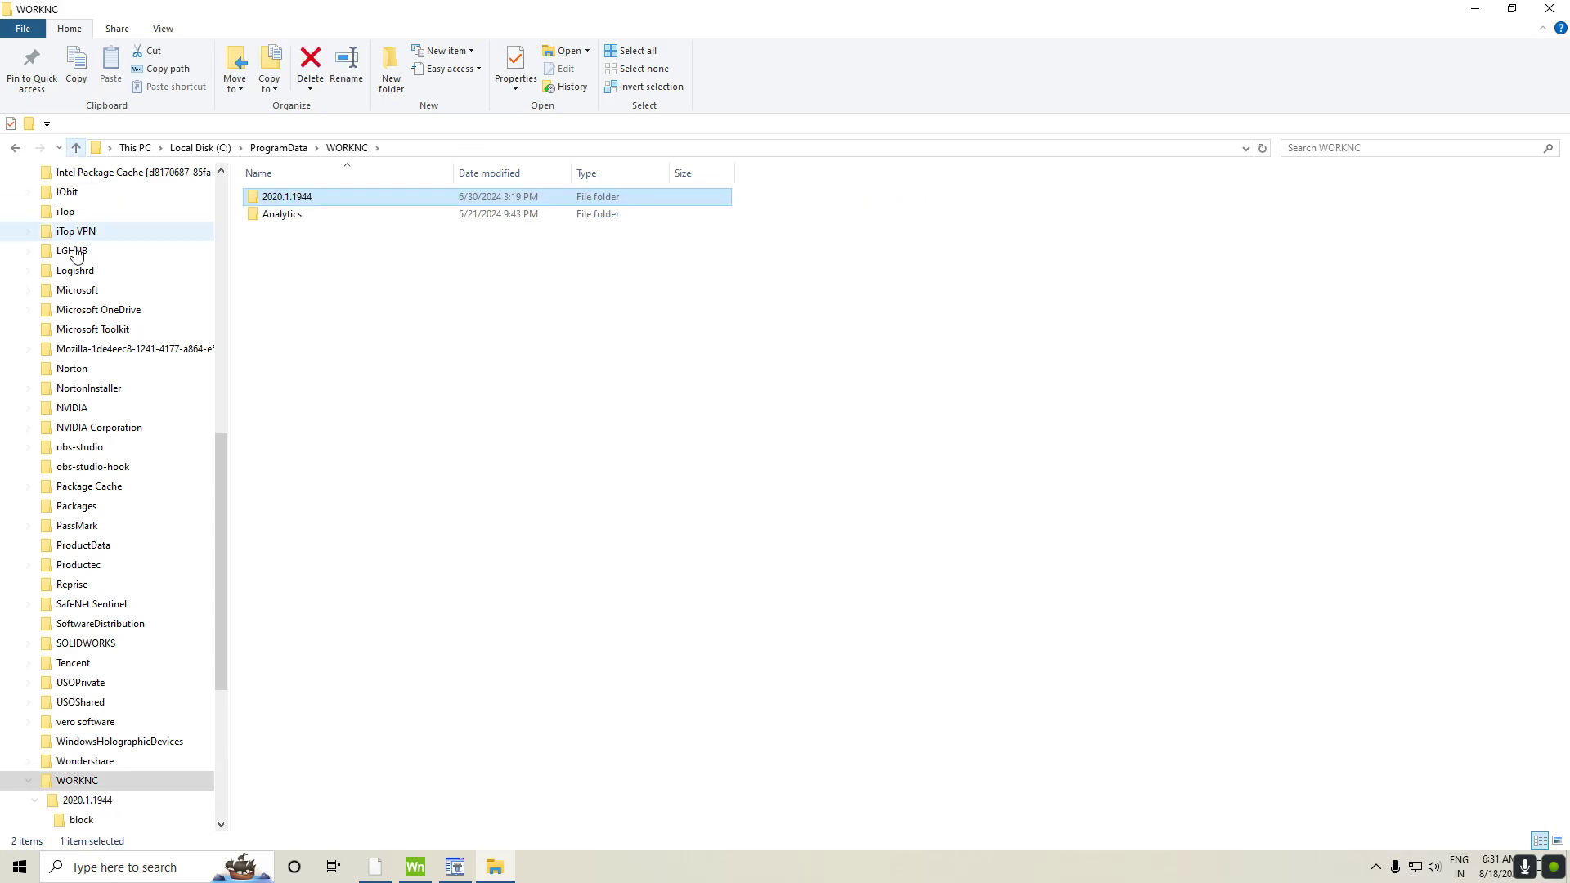
{"action": "left_click", "coordinate": [76, 149]}
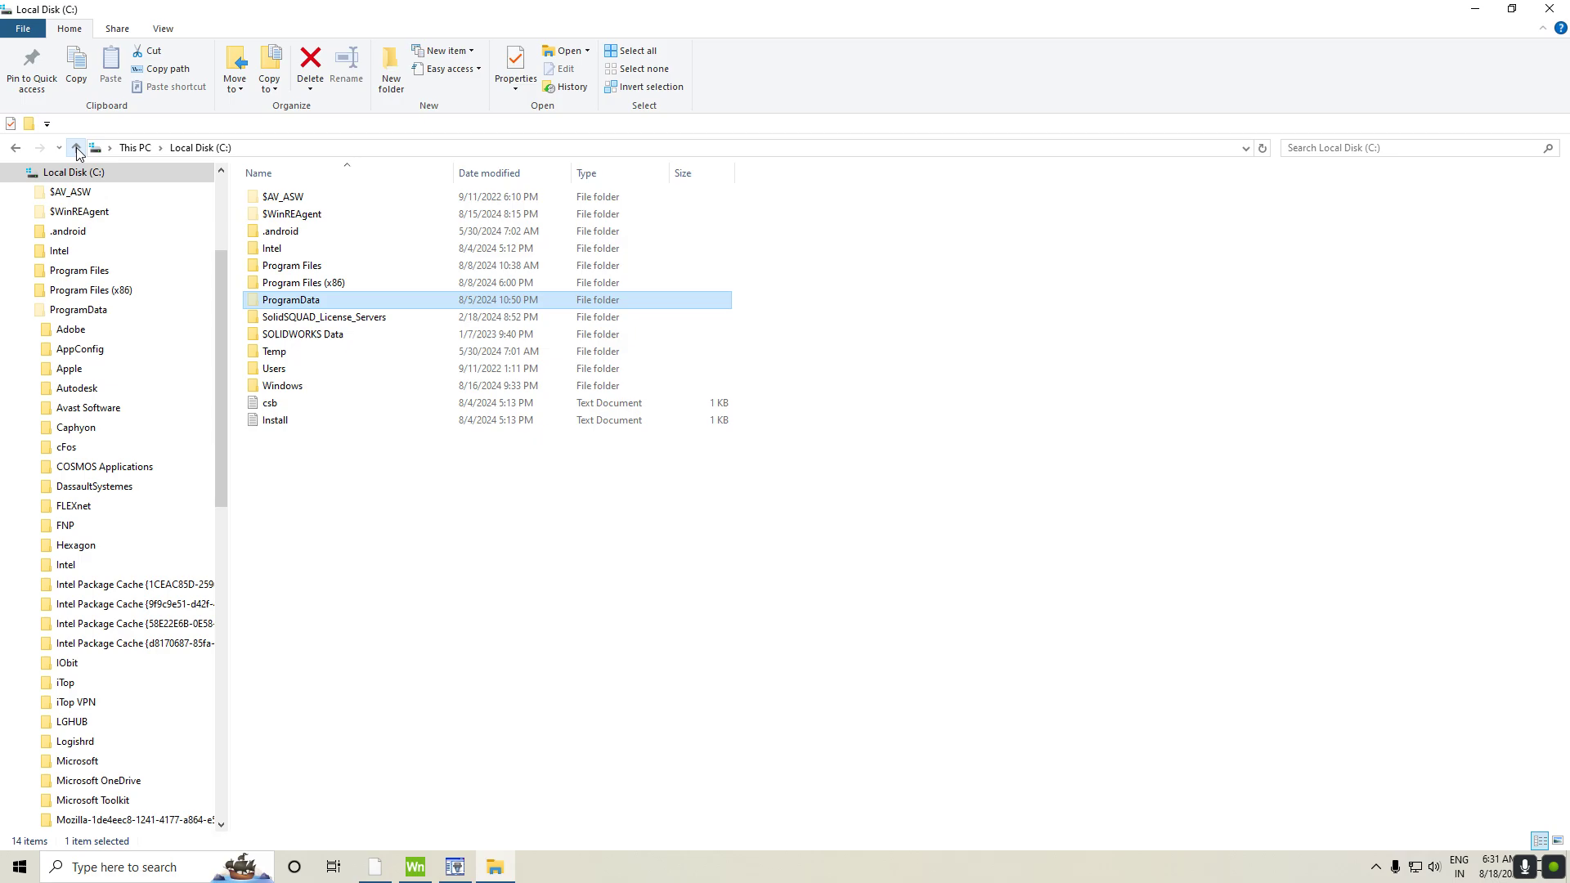
{"action": "left_click", "coordinate": [76, 148]}
{"action": "double_click", "coordinate": [601, 337]}
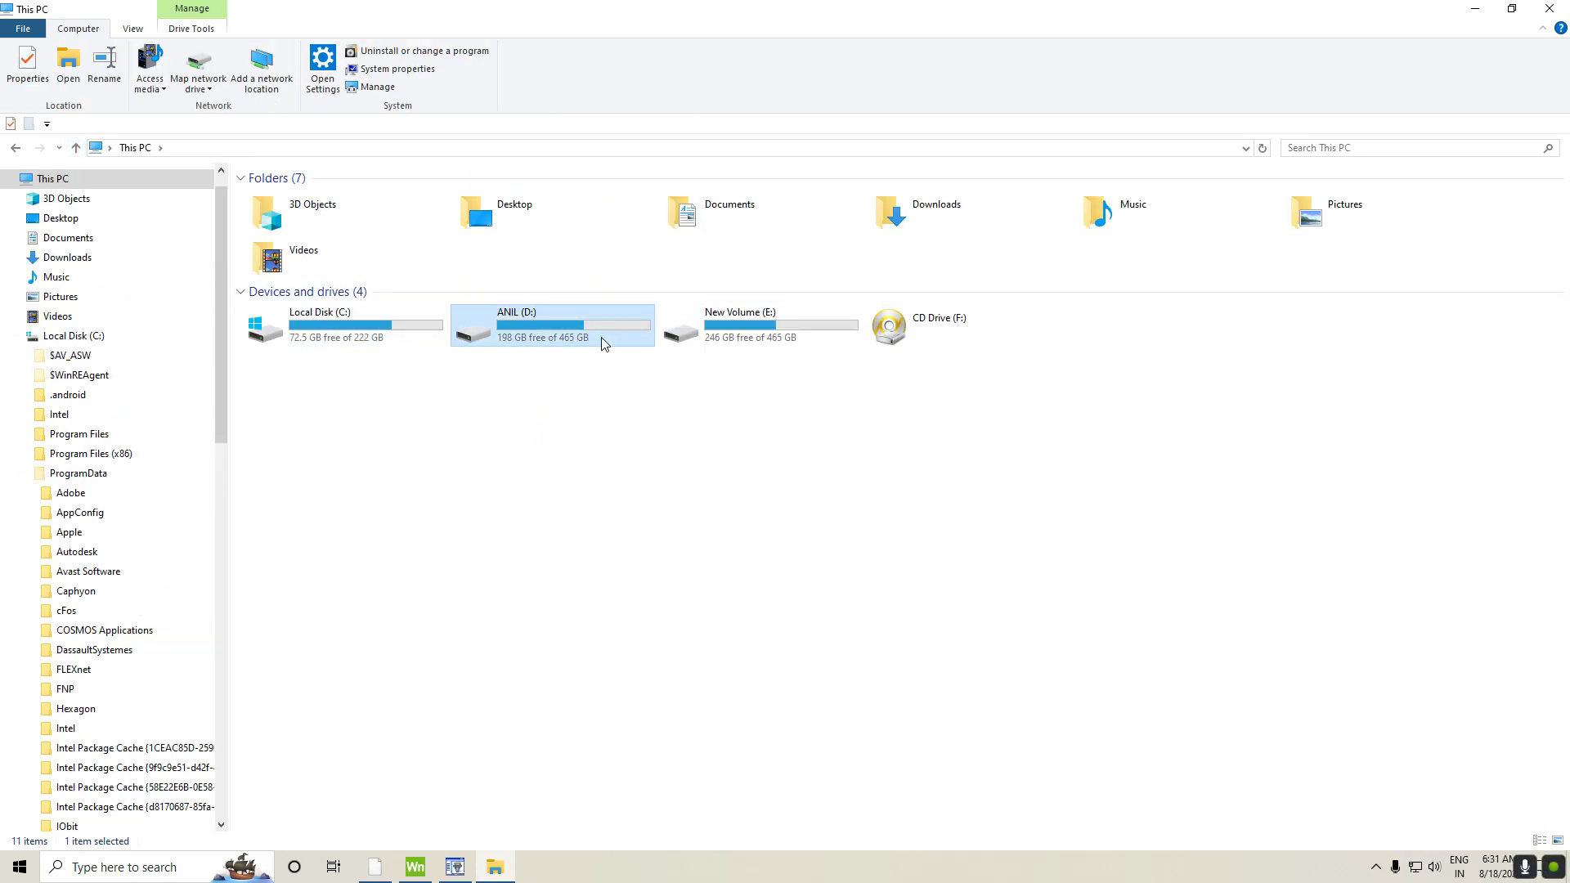
Browse through DOWNLOAD and DRAWINGS into the ROOTW folder
{"action": "left_click", "coordinate": [497, 258]}
{"action": "double_click", "coordinate": [497, 258]}
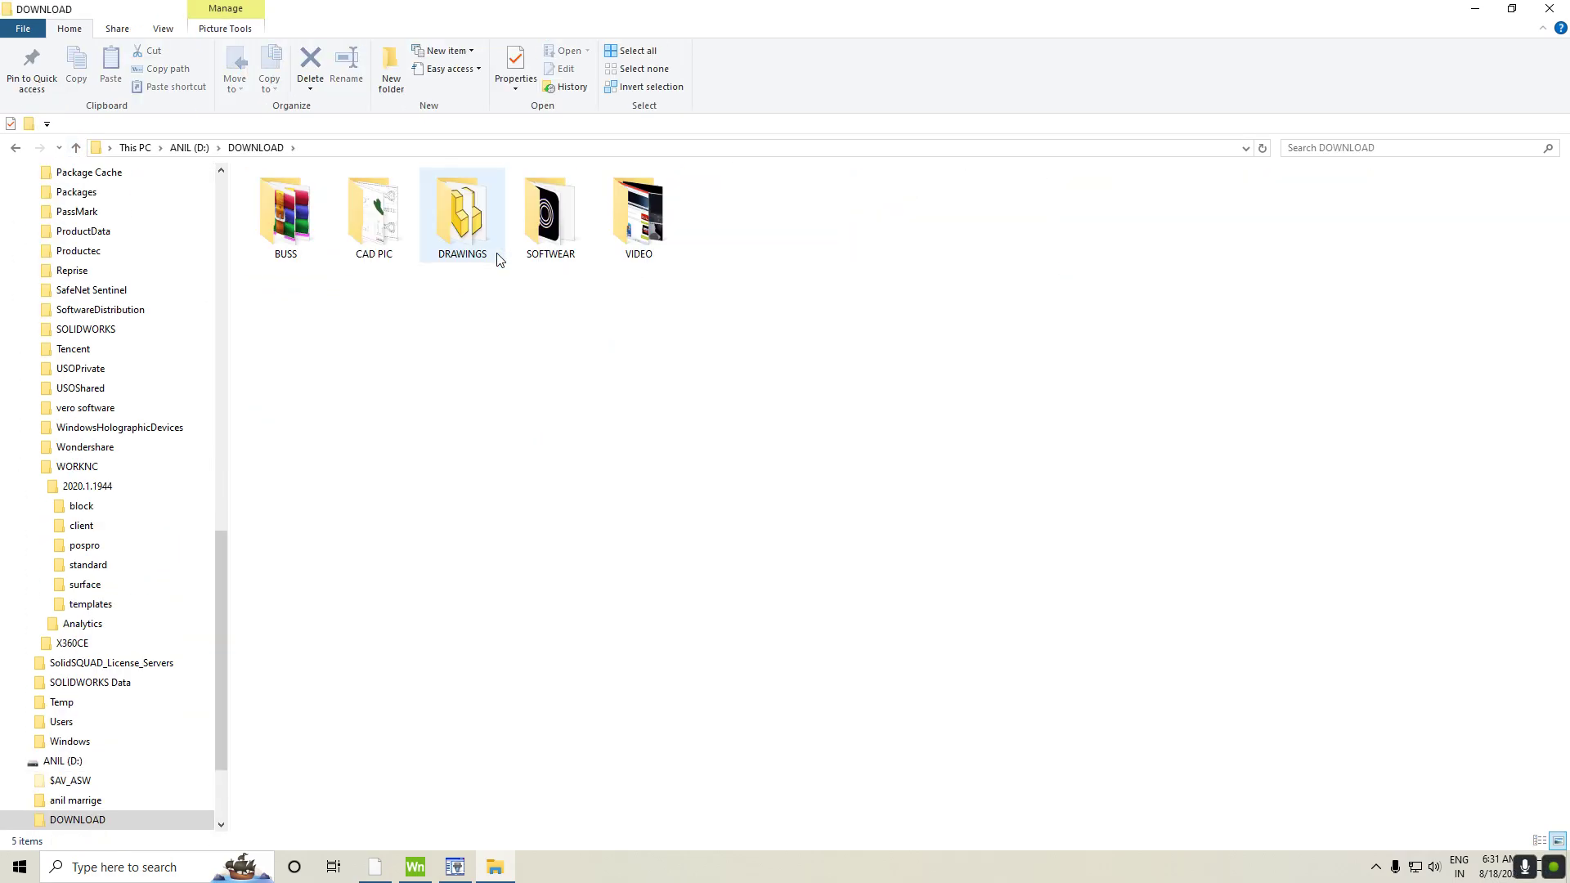
{"action": "double_click", "coordinate": [396, 230]}
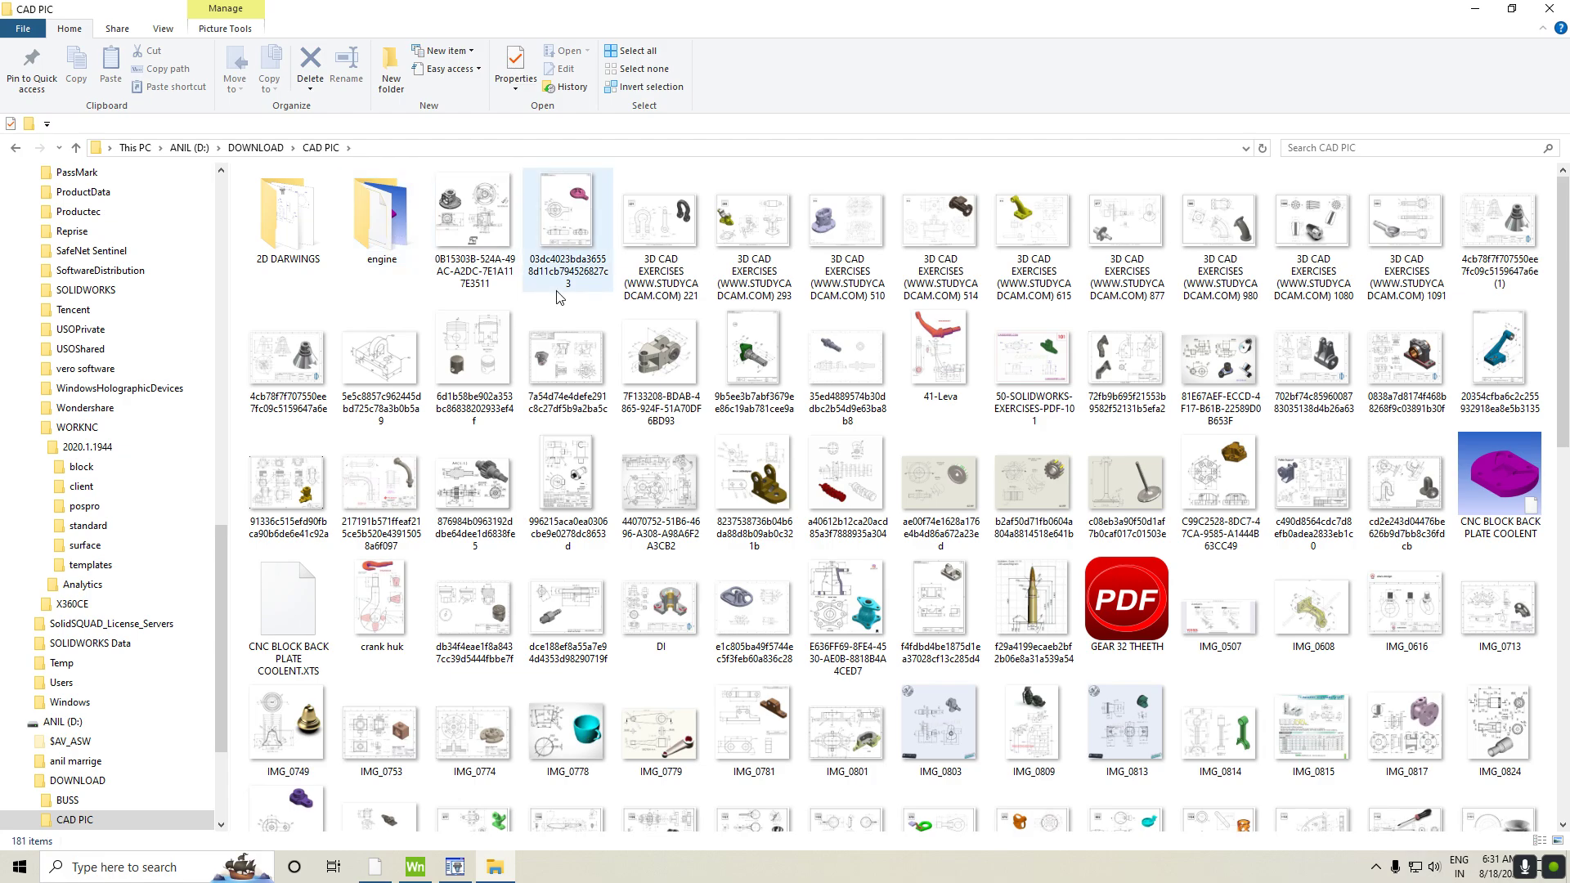
{"action": "key", "text": "alt+Up"}
{"action": "left_click", "coordinate": [462, 214]}
{"action": "double_click", "coordinate": [462, 215]}
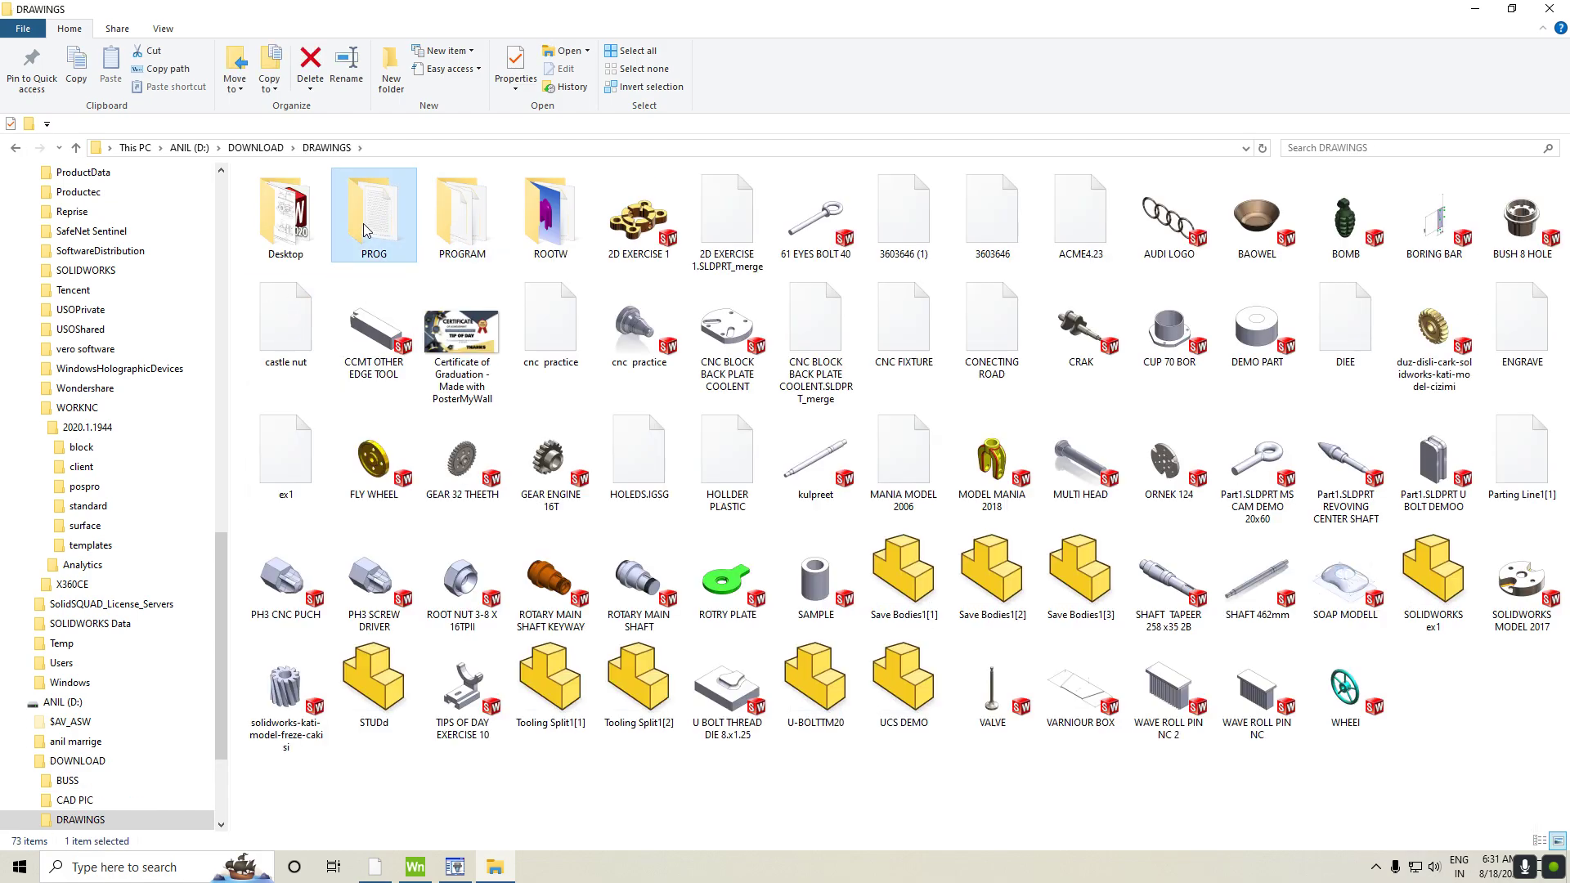
{"action": "double_click", "coordinate": [472, 229]}
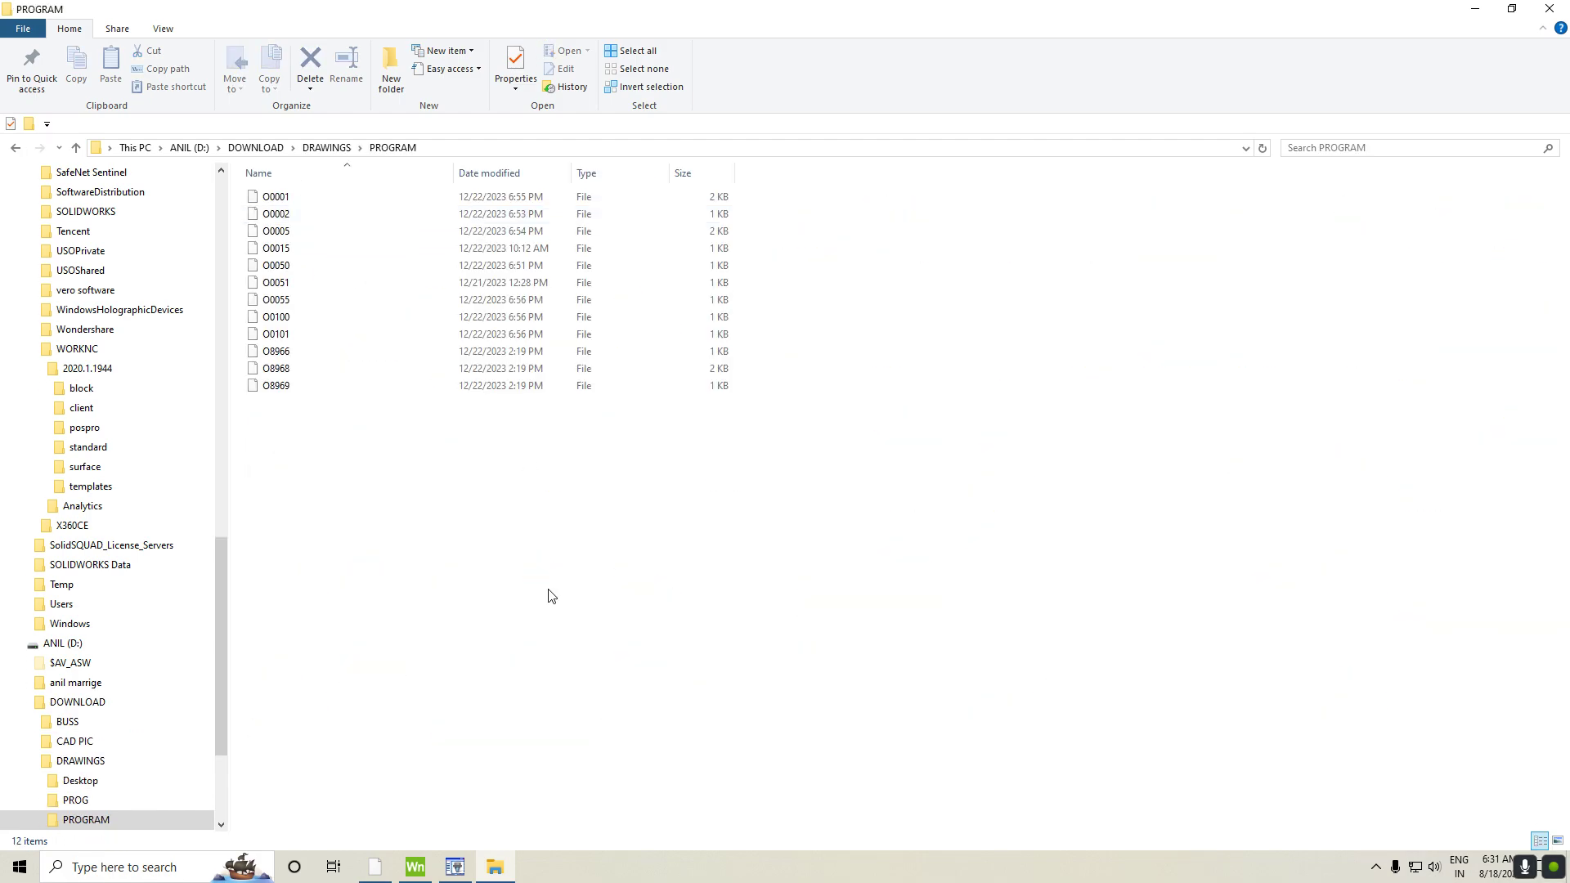
{"action": "key", "text": "alt+Up"}
{"action": "double_click", "coordinate": [389, 246]}
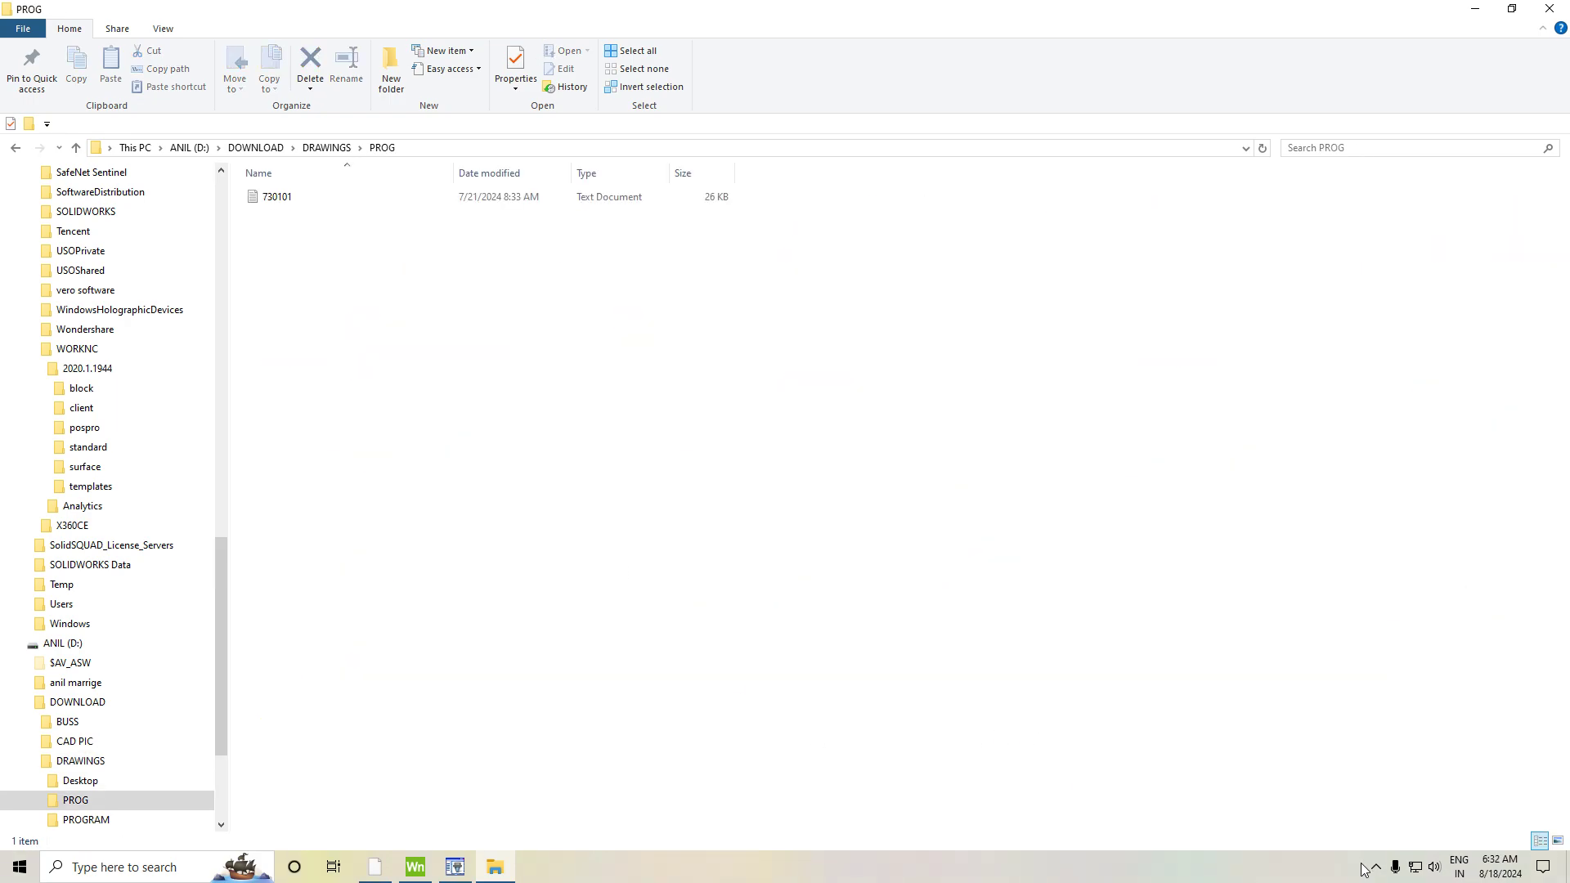
{"action": "key", "text": "alt+Up"}
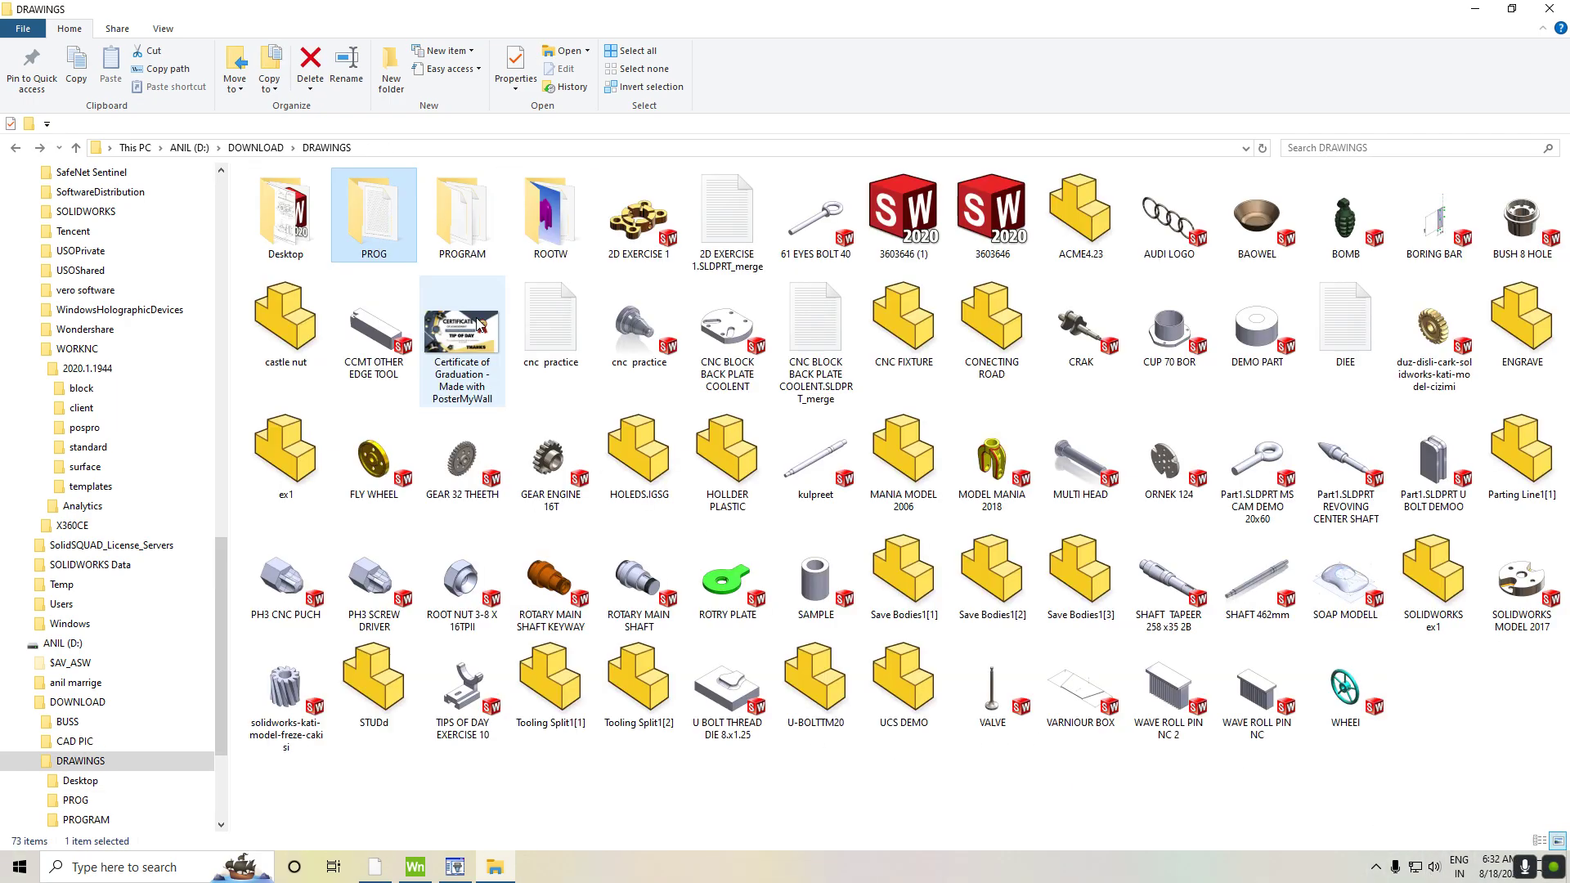
{"action": "double_click", "coordinate": [551, 214]}
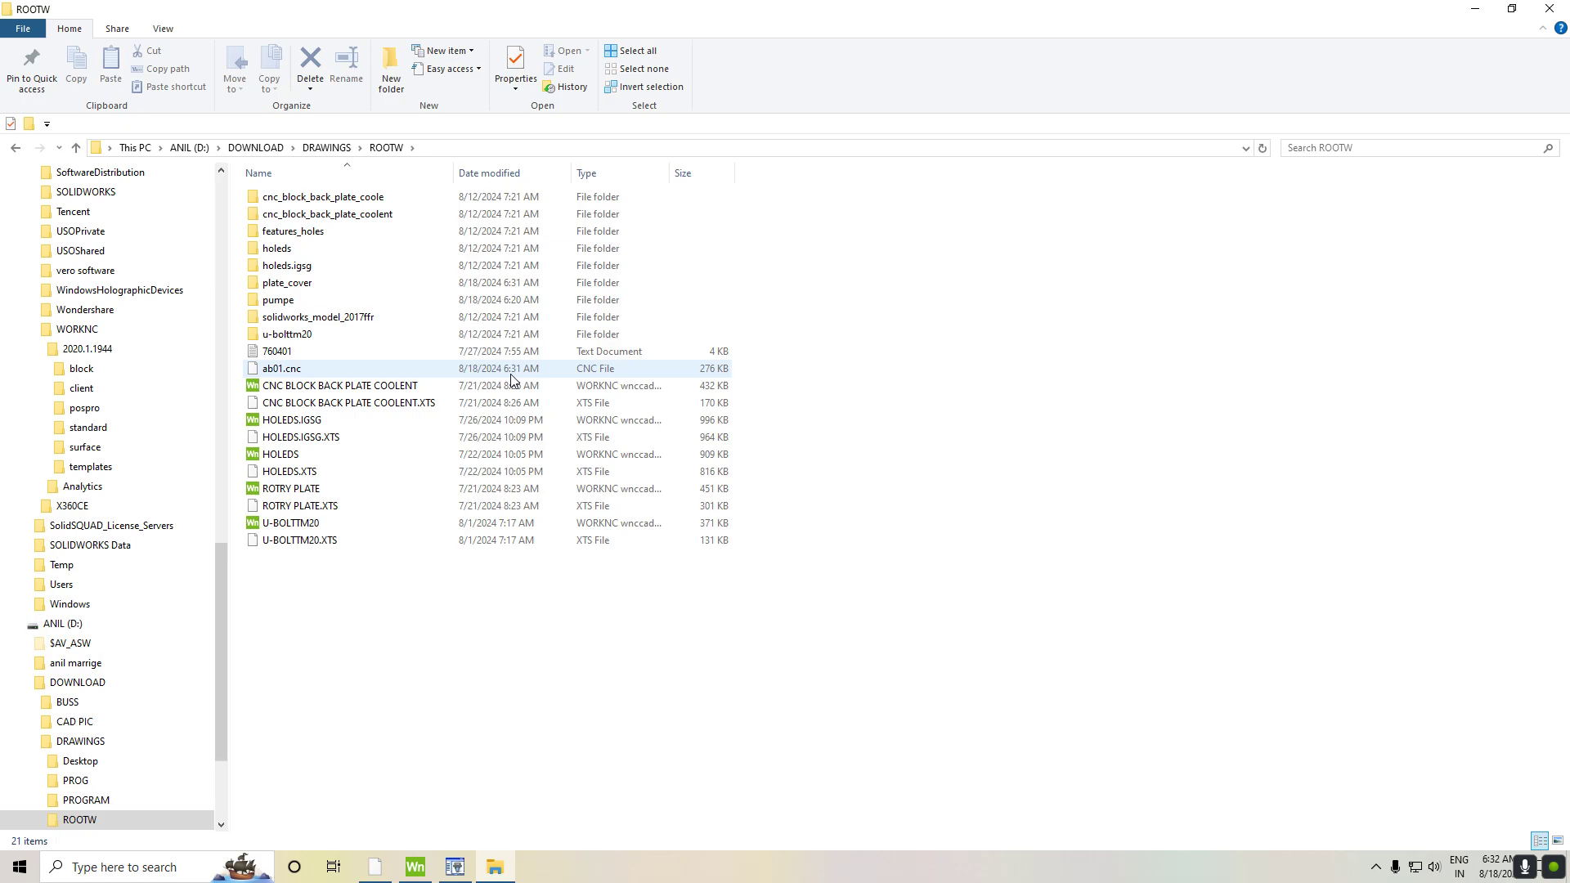
Open the ab01.cnc program file in Notepad
{"action": "left_click", "coordinate": [460, 373]}
{"action": "double_click", "coordinate": [459, 374]}
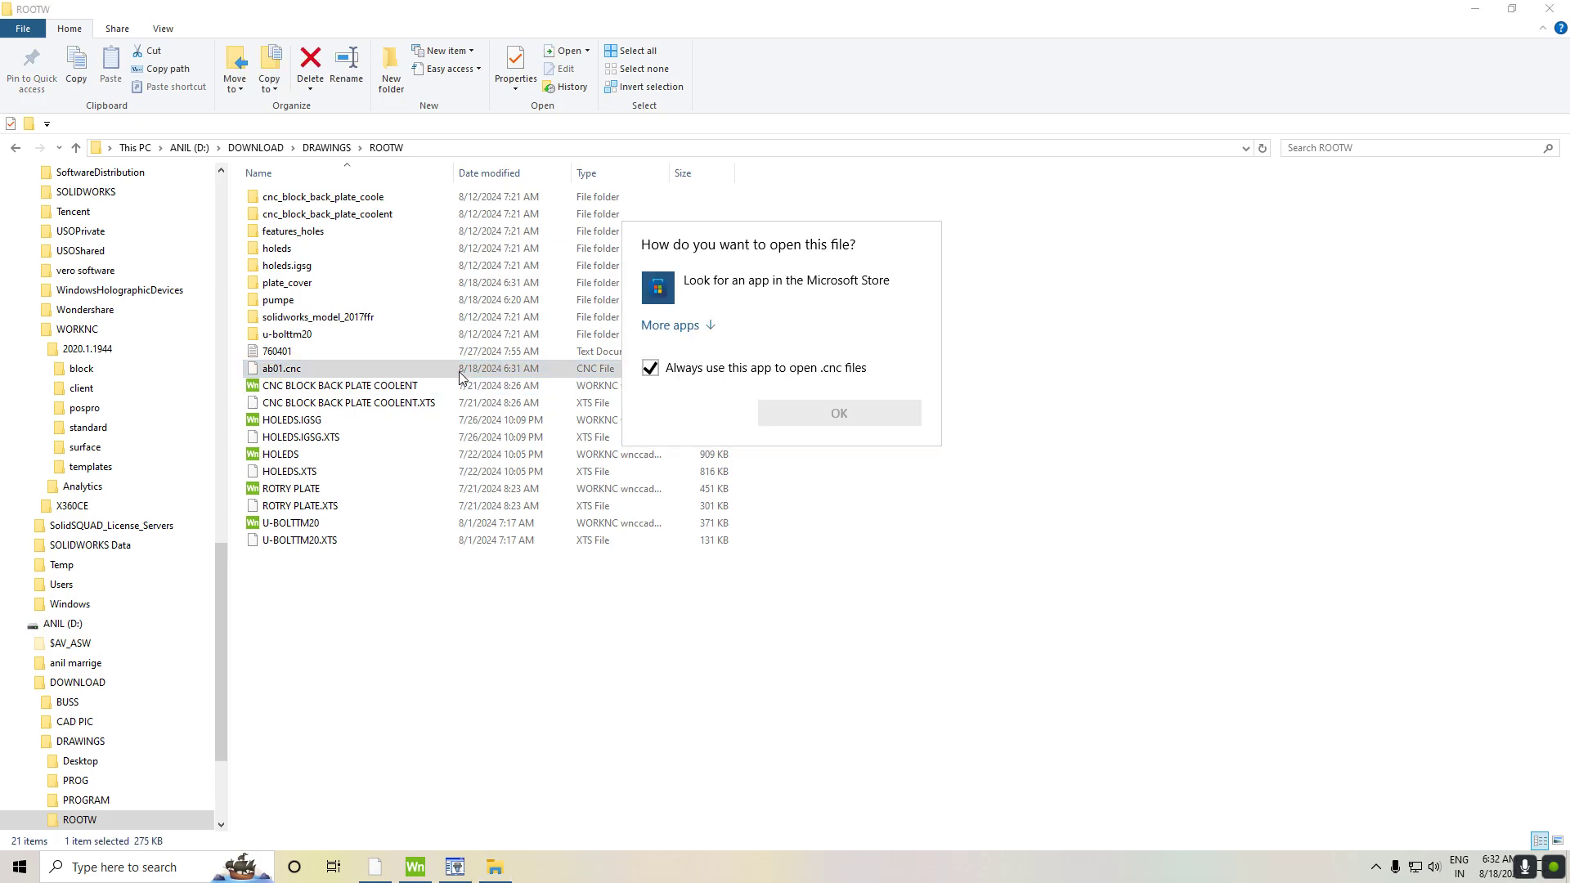
{"action": "left_click", "coordinate": [674, 331]}
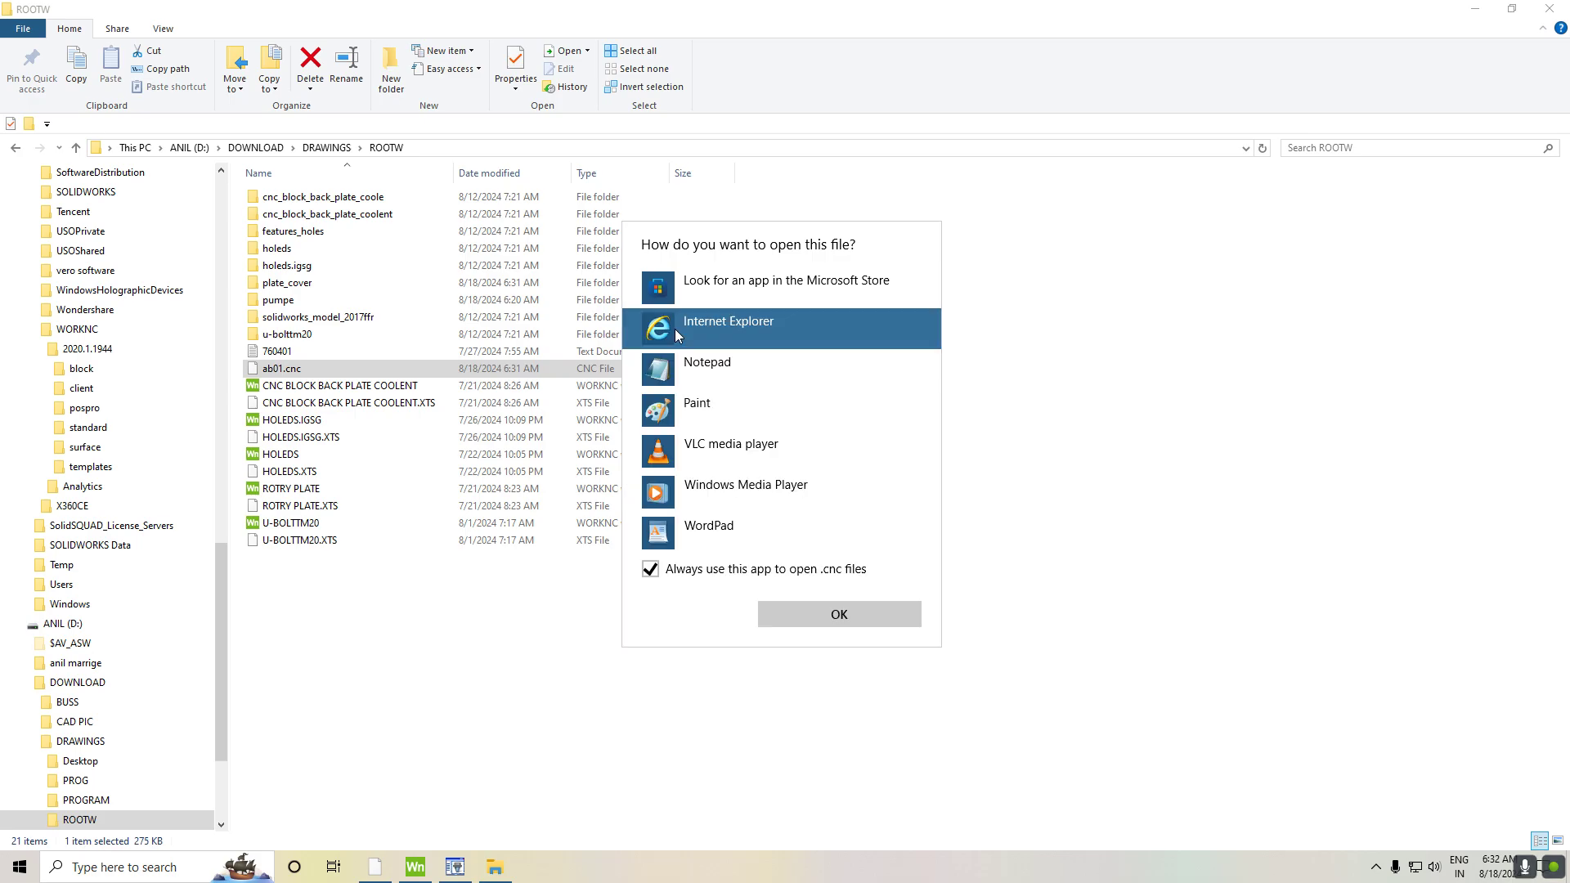
{"action": "left_click", "coordinate": [700, 369]}
{"action": "left_click", "coordinate": [854, 613]}
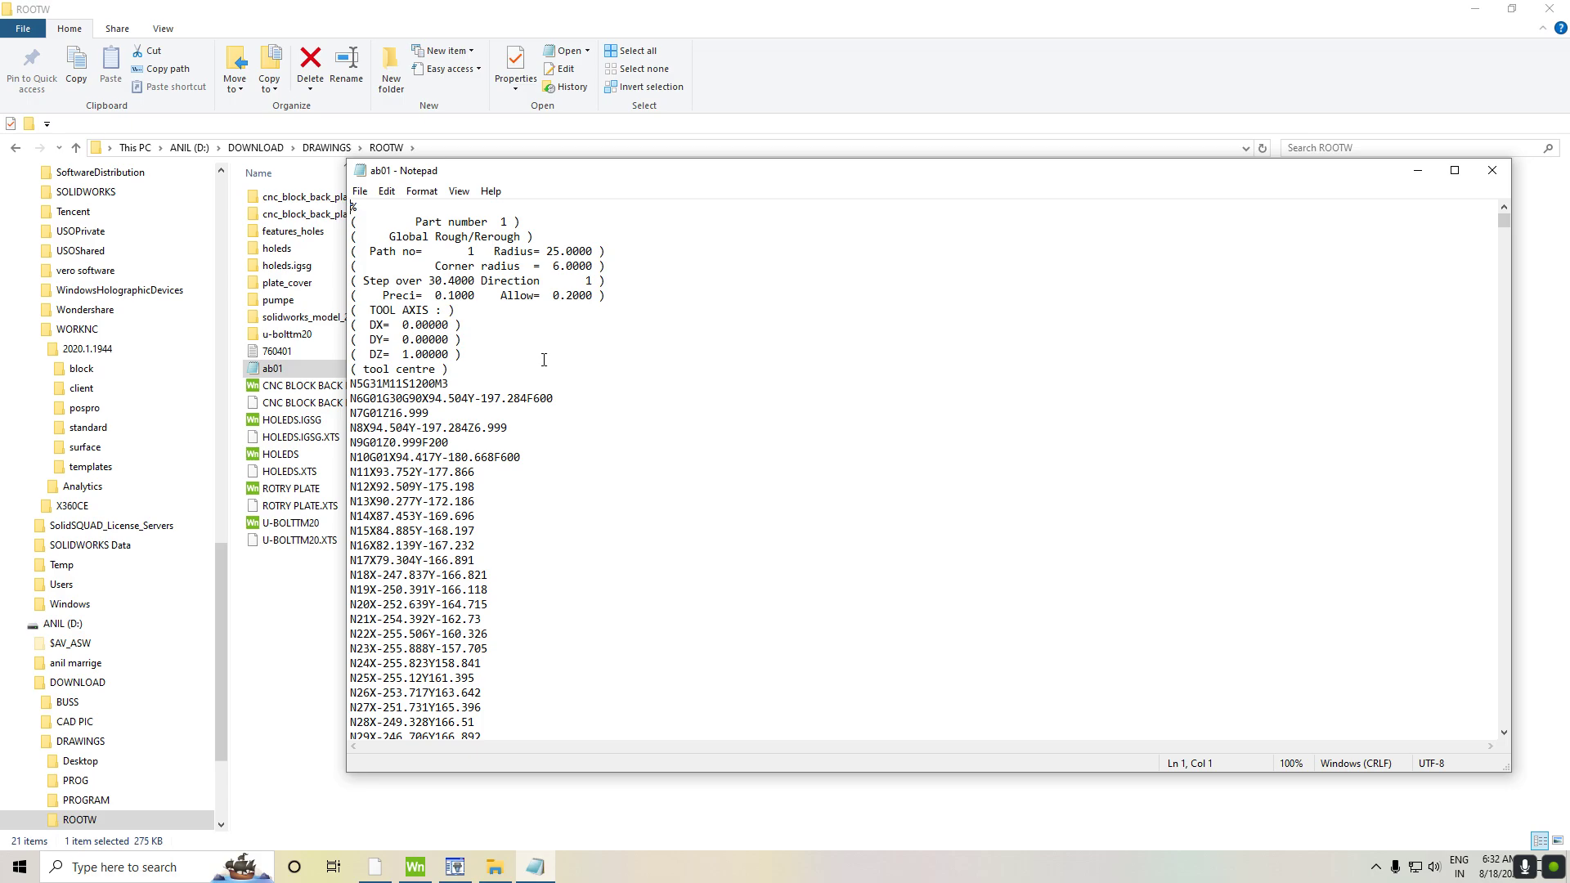
Maximise Notepad, review the ab01 G-code, then close it
{"action": "scroll", "coordinate": [544, 360], "scroll_direction": "down", "scroll_amount": 1}
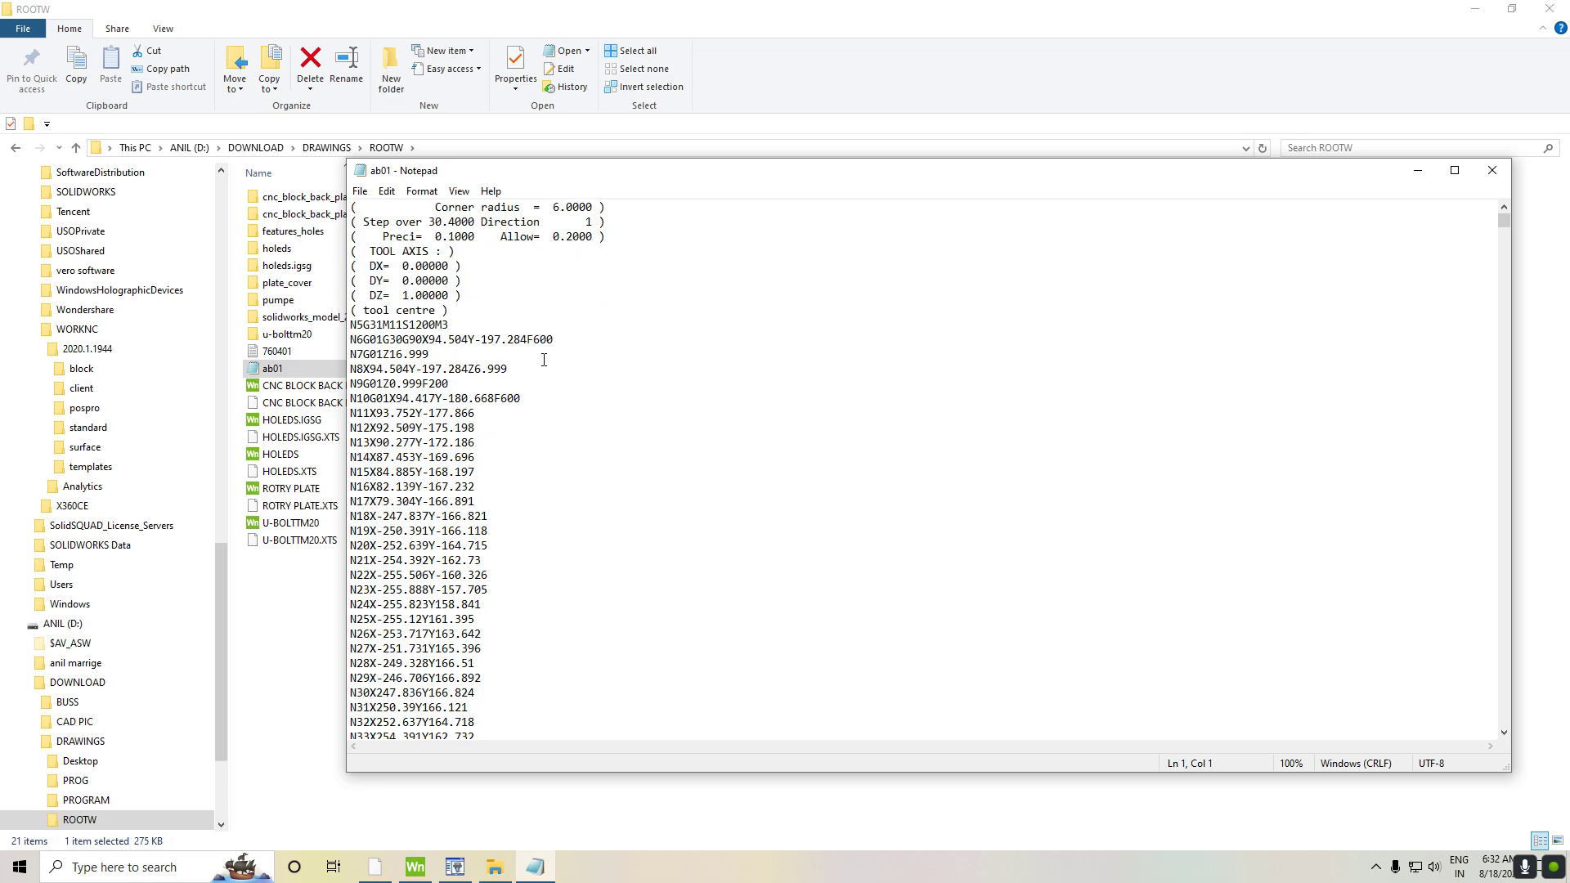
{"action": "left_click", "coordinate": [1455, 170]}
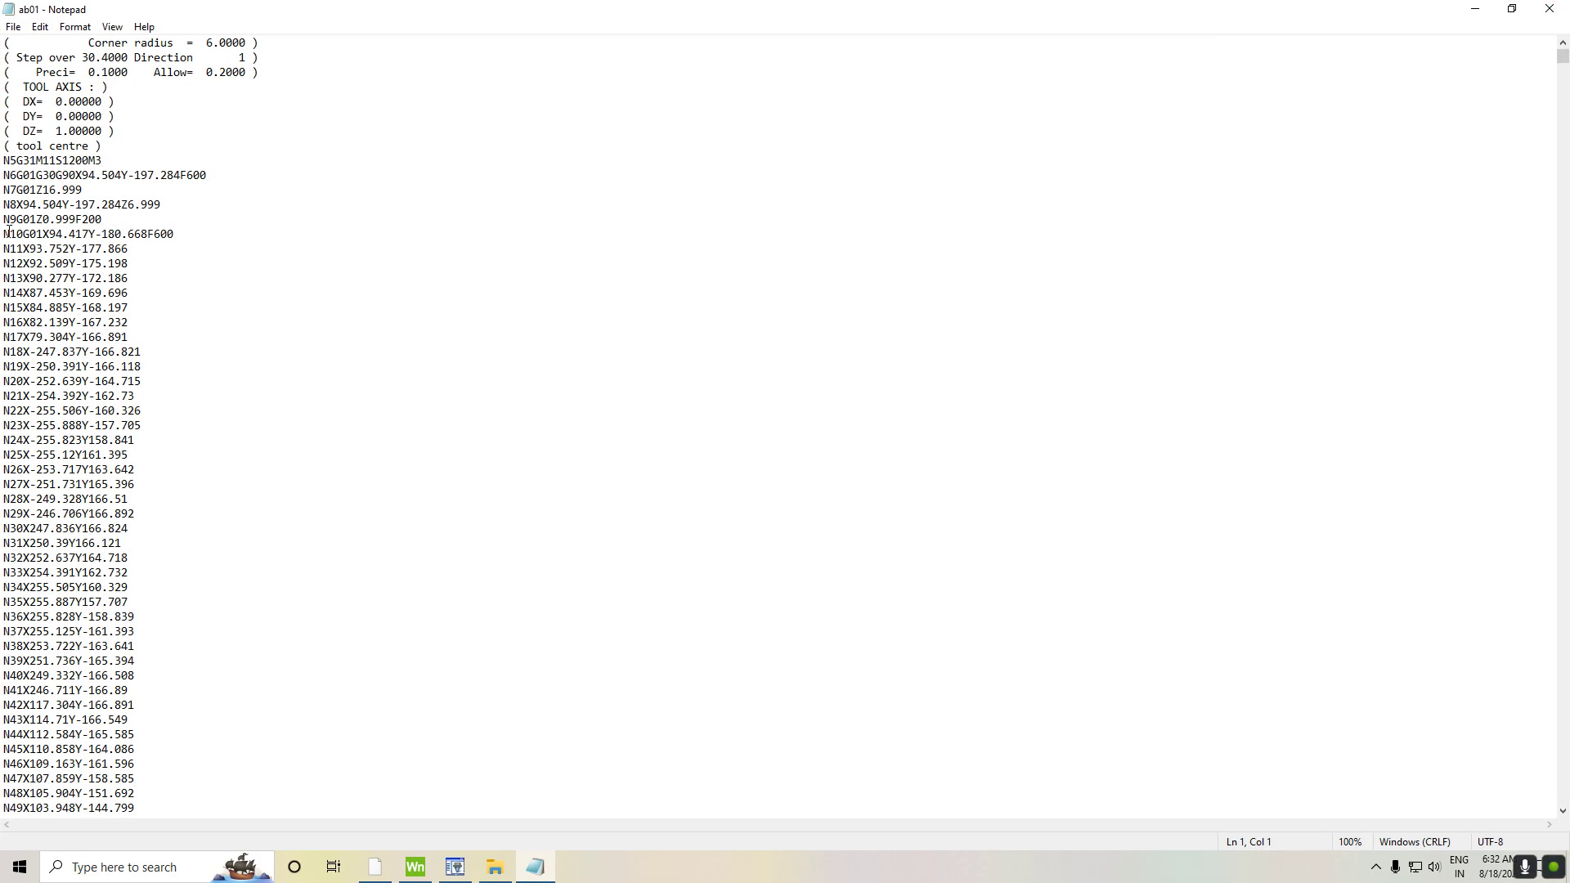
{"action": "scroll", "coordinate": [157, 138], "scroll_direction": "up", "scroll_amount": 1}
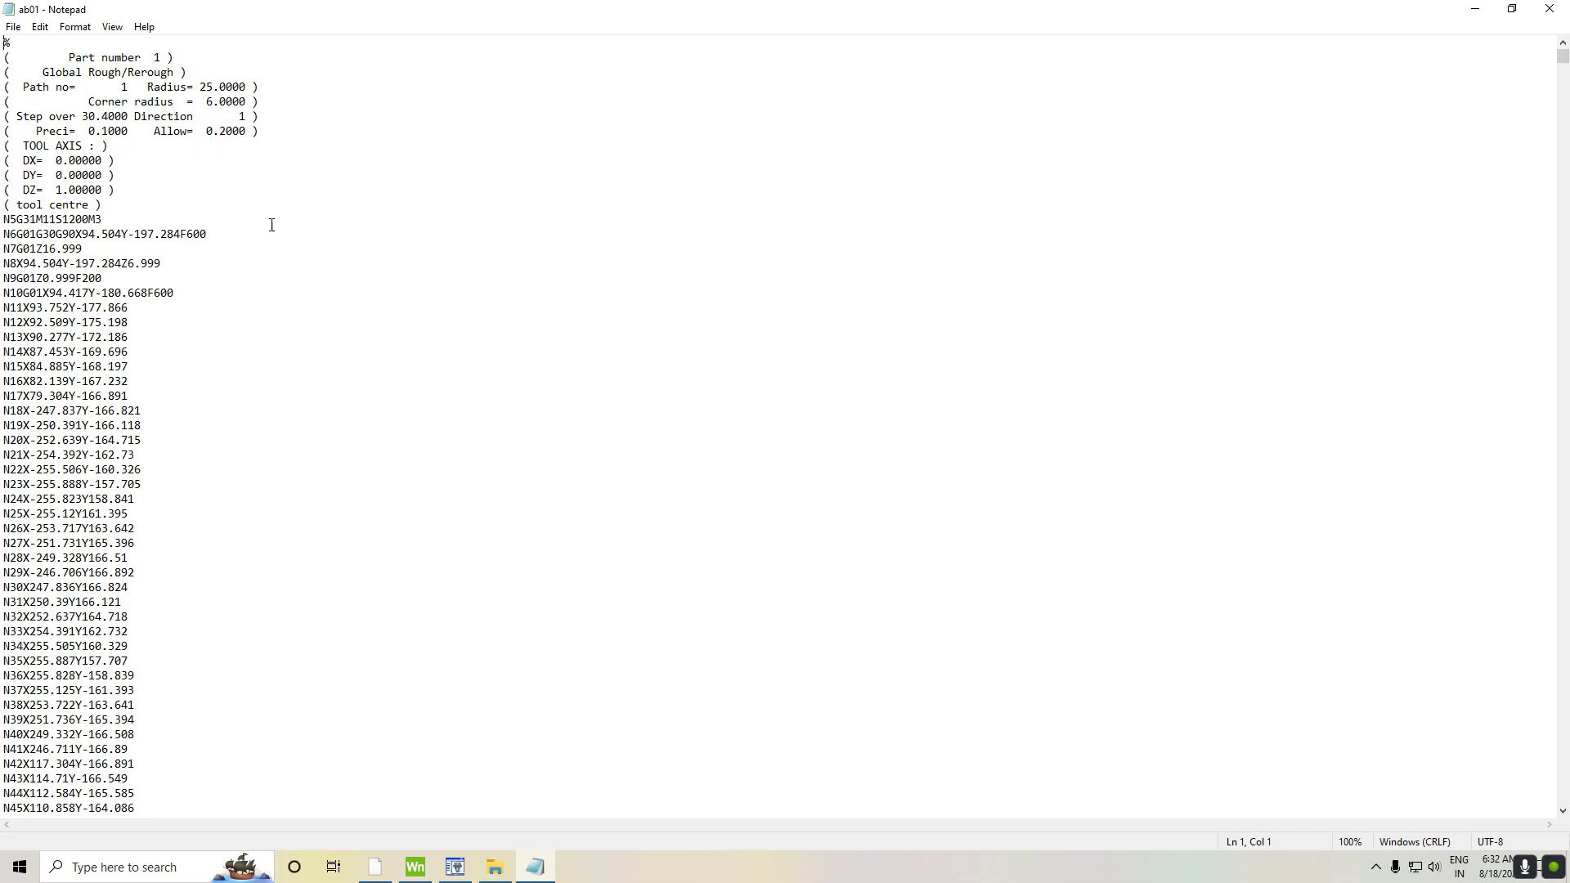
{"action": "left_click", "coordinate": [1550, 9]}
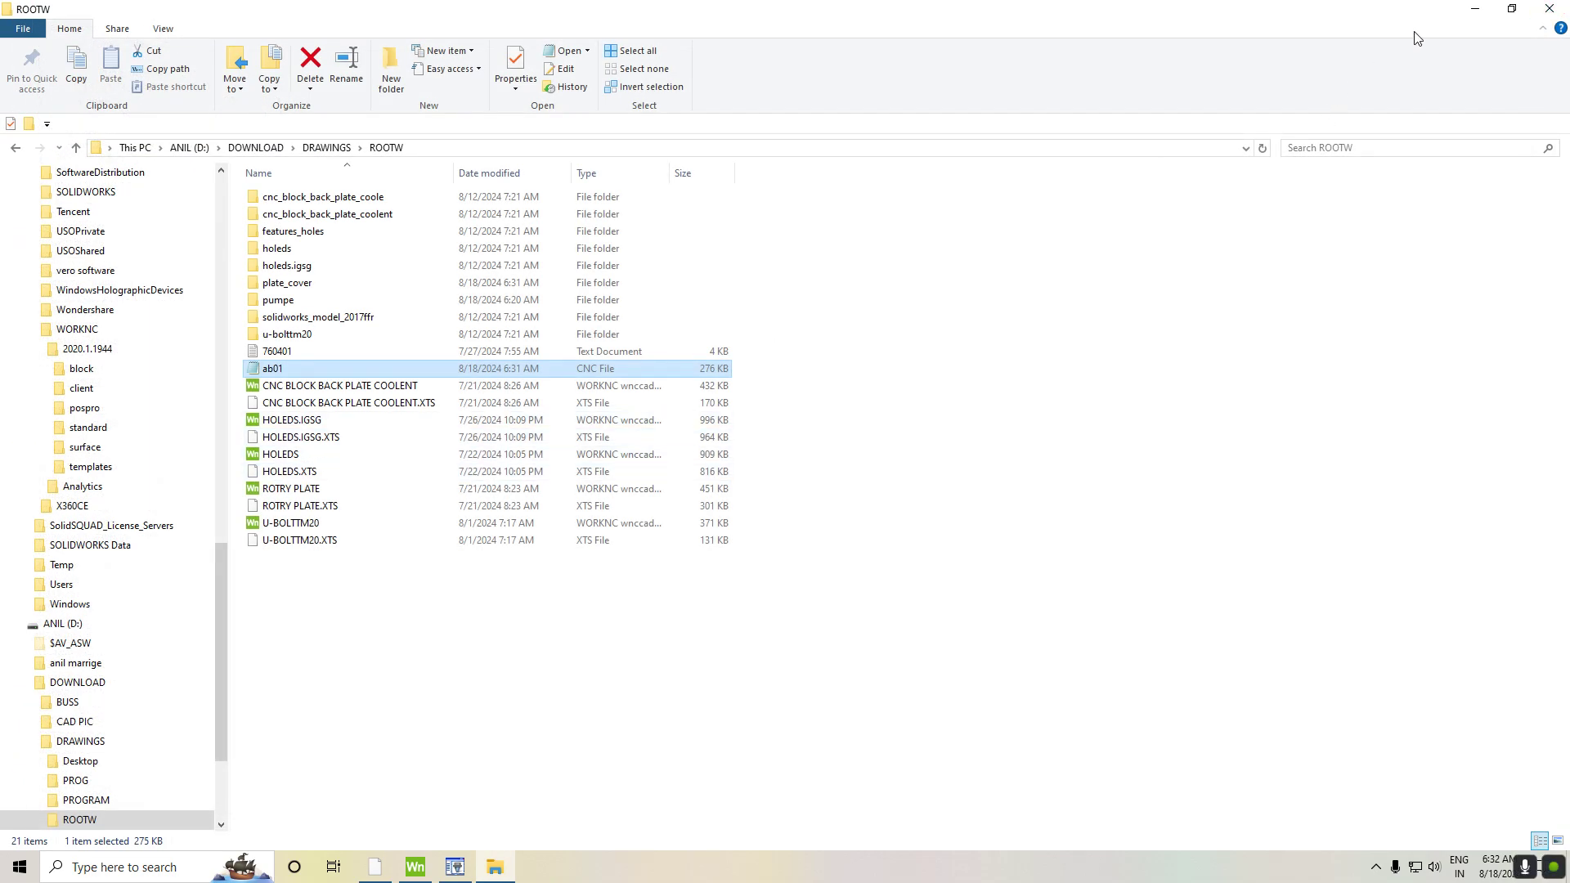
Back in WORKNC, remove the existing post output from the Global Rough/Rerough toolpath
{"action": "left_click", "coordinate": [1475, 8]}
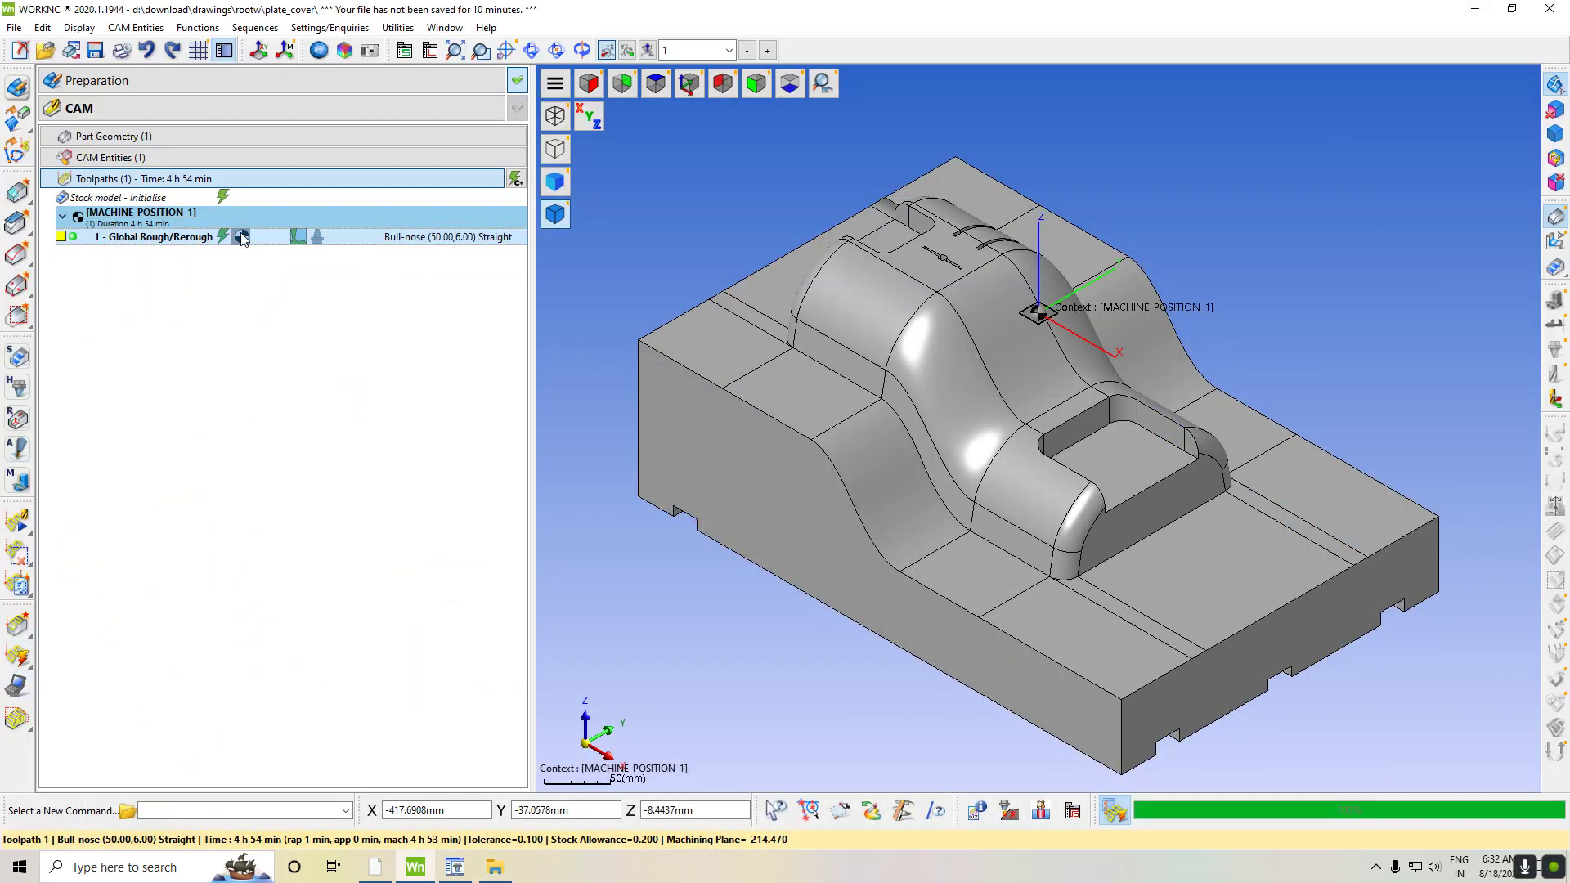
{"action": "right_click", "coordinate": [242, 238]}
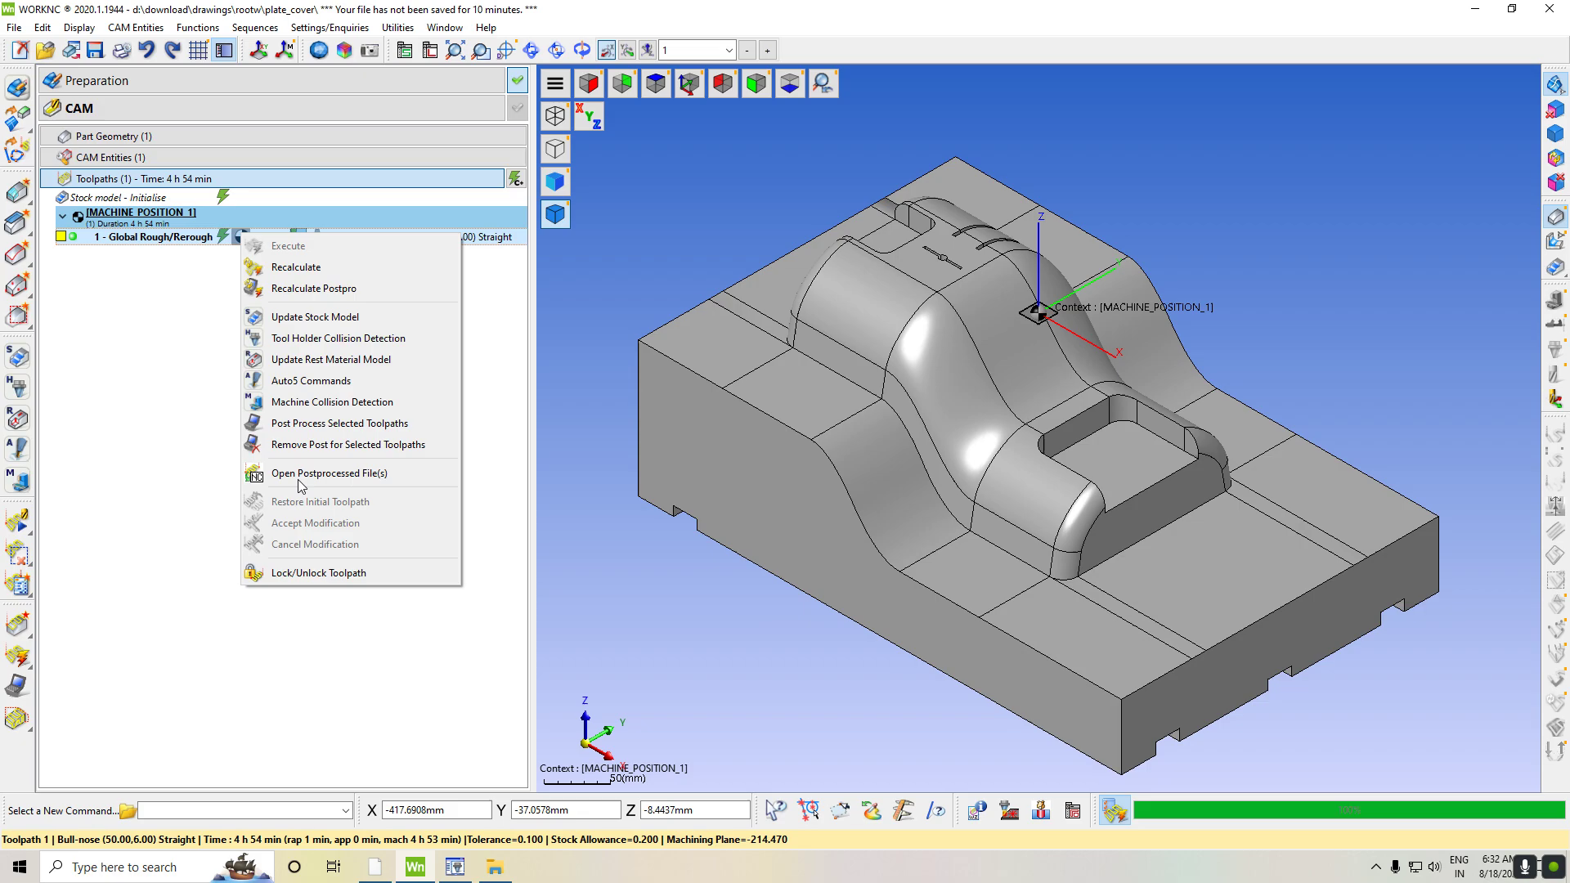
{"action": "left_click", "coordinate": [338, 448]}
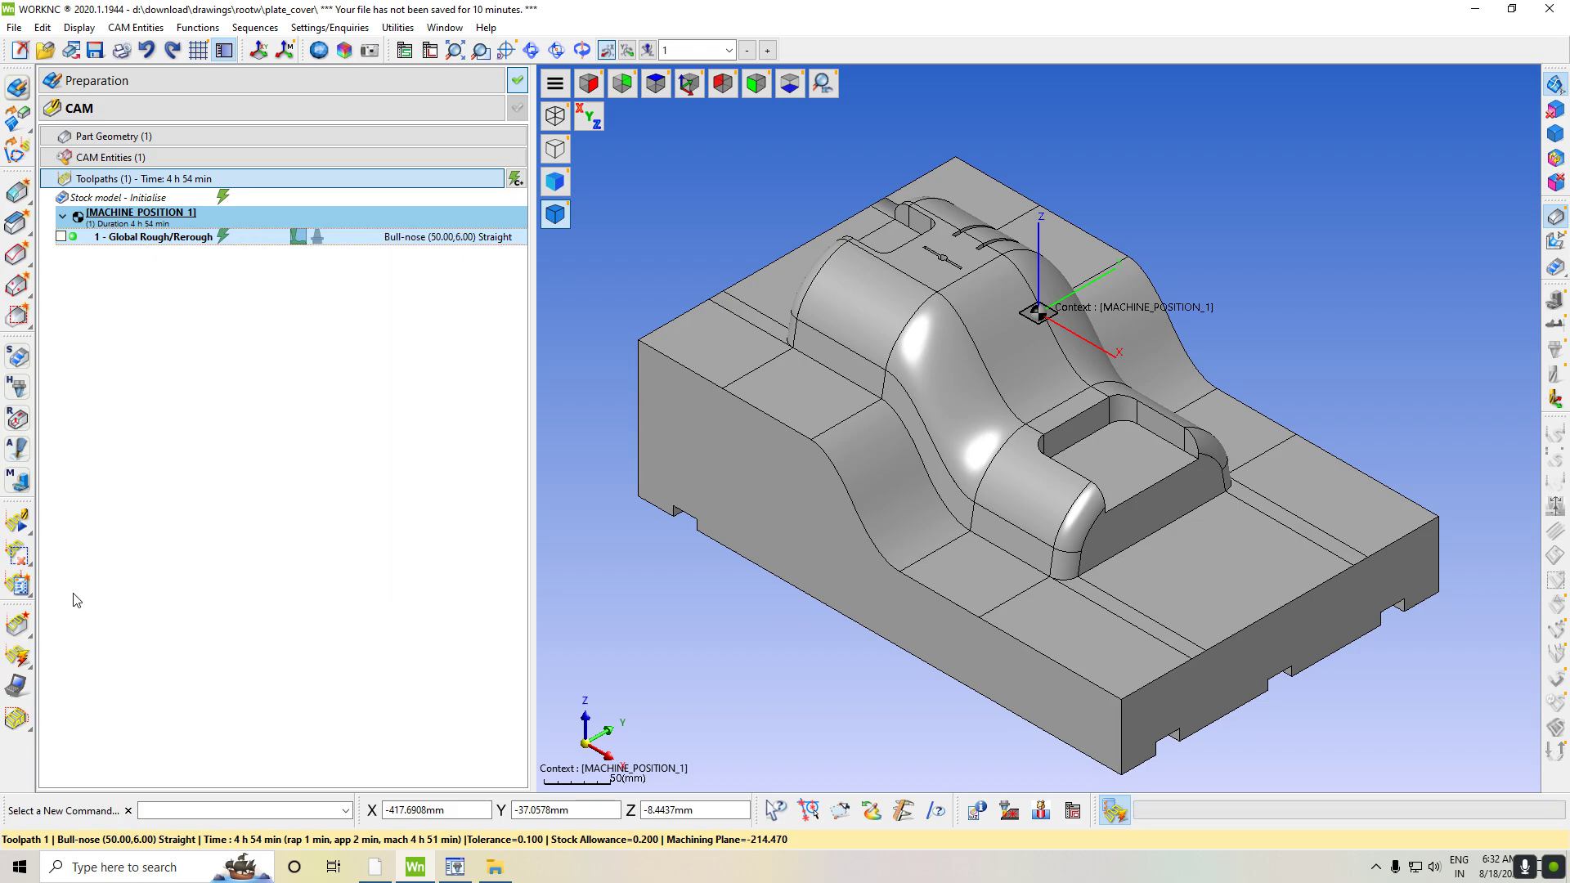
Re-postprocess the toolpath with the DOOSAN_ATC_FANUC_2D_3D2 postprocessor
{"action": "left_click", "coordinate": [16, 685]}
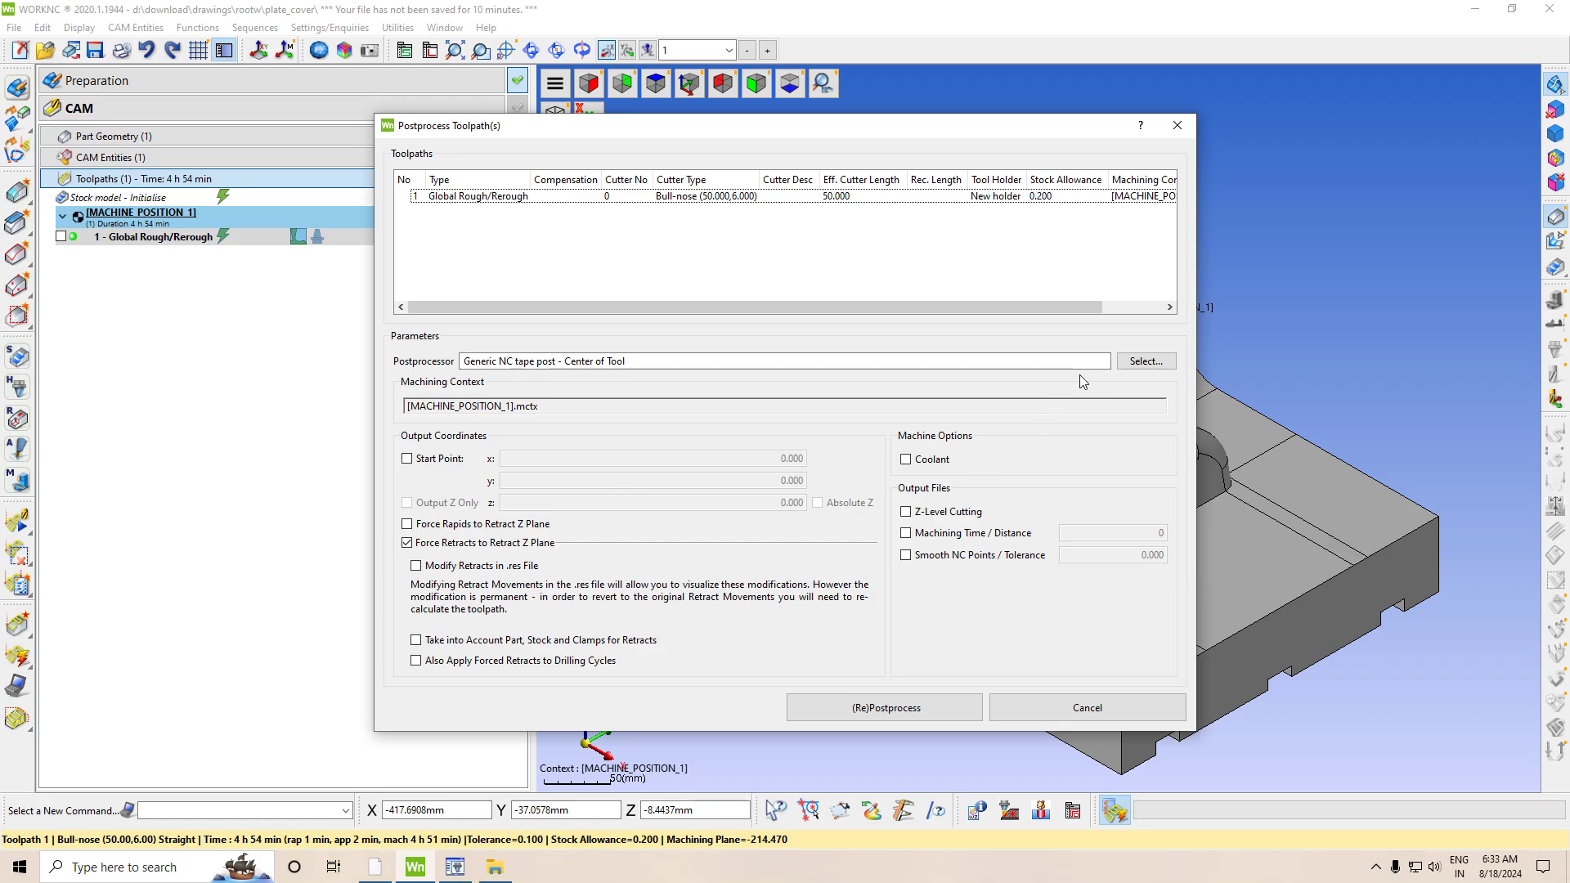
{"action": "left_click", "coordinate": [1145, 361]}
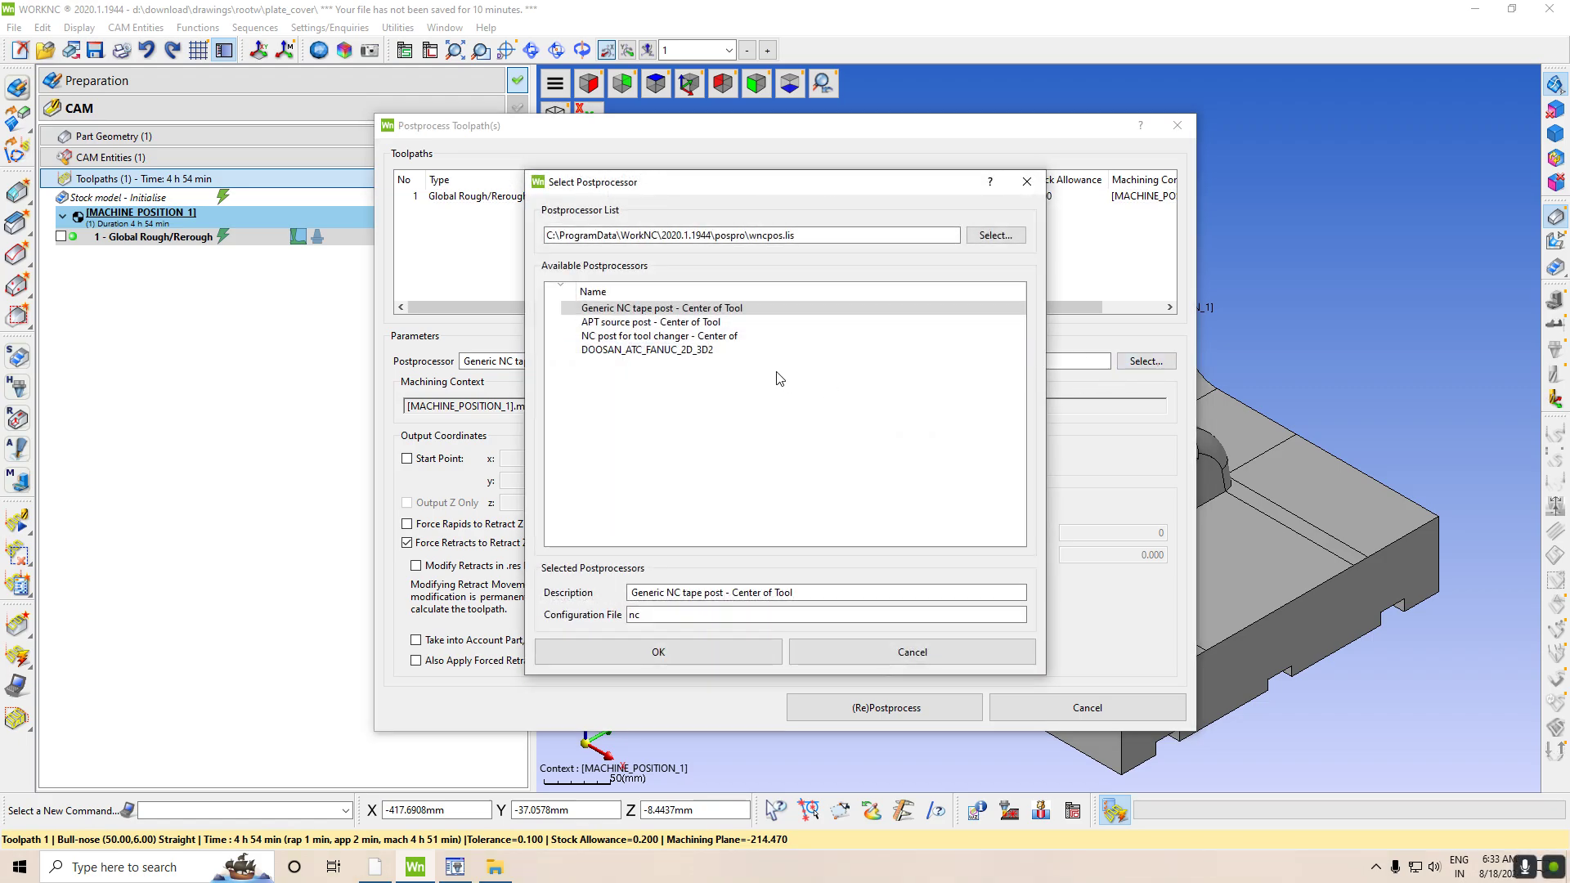
{"action": "left_click", "coordinate": [692, 351]}
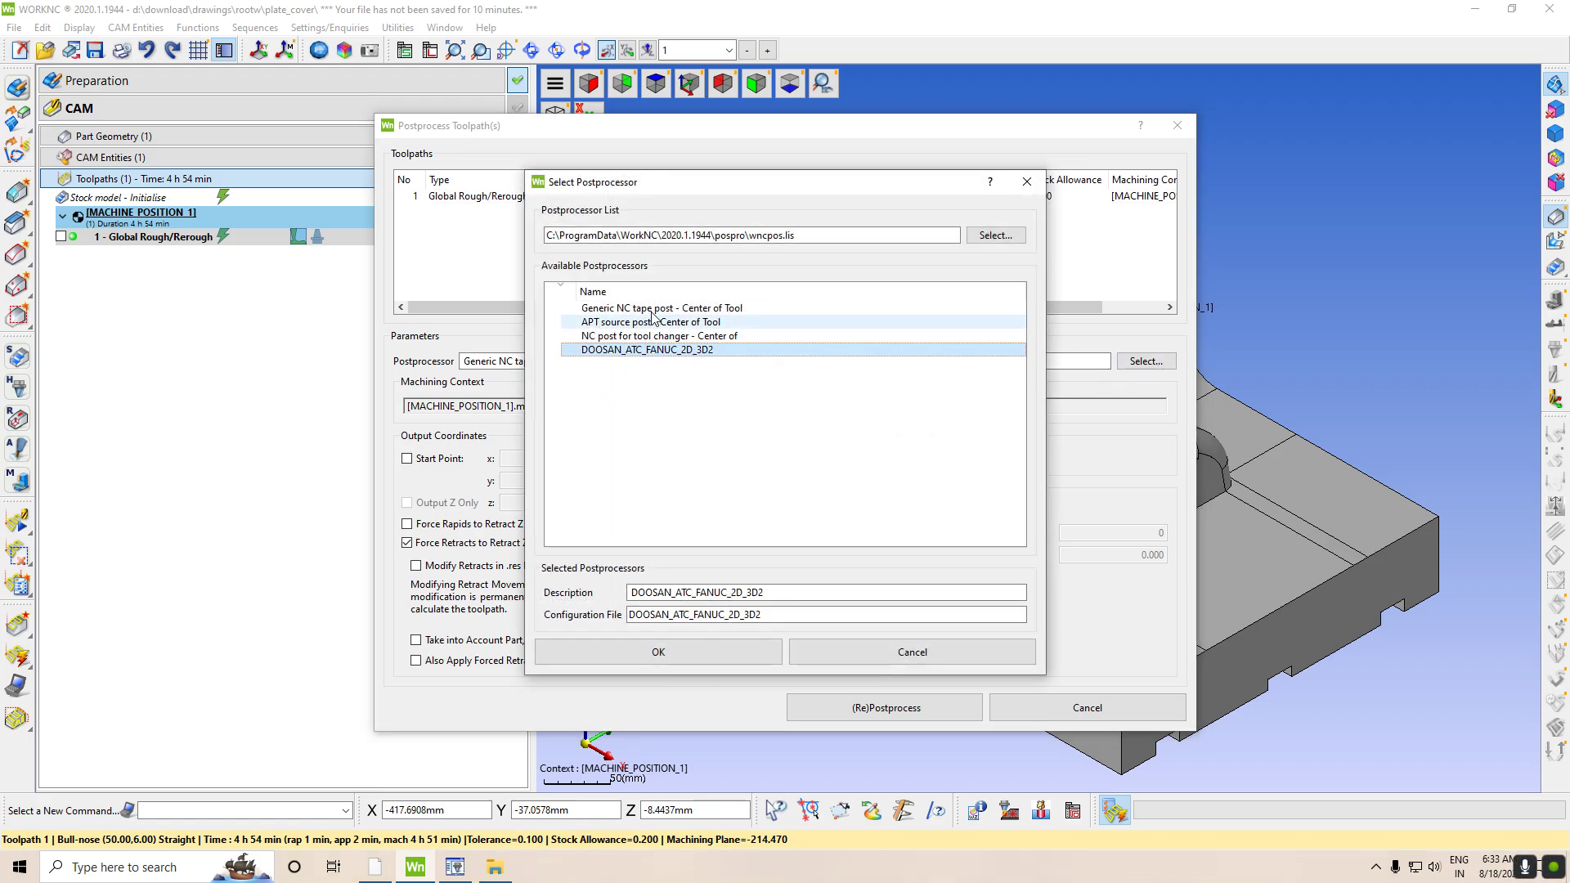
{"action": "left_click", "coordinate": [719, 654]}
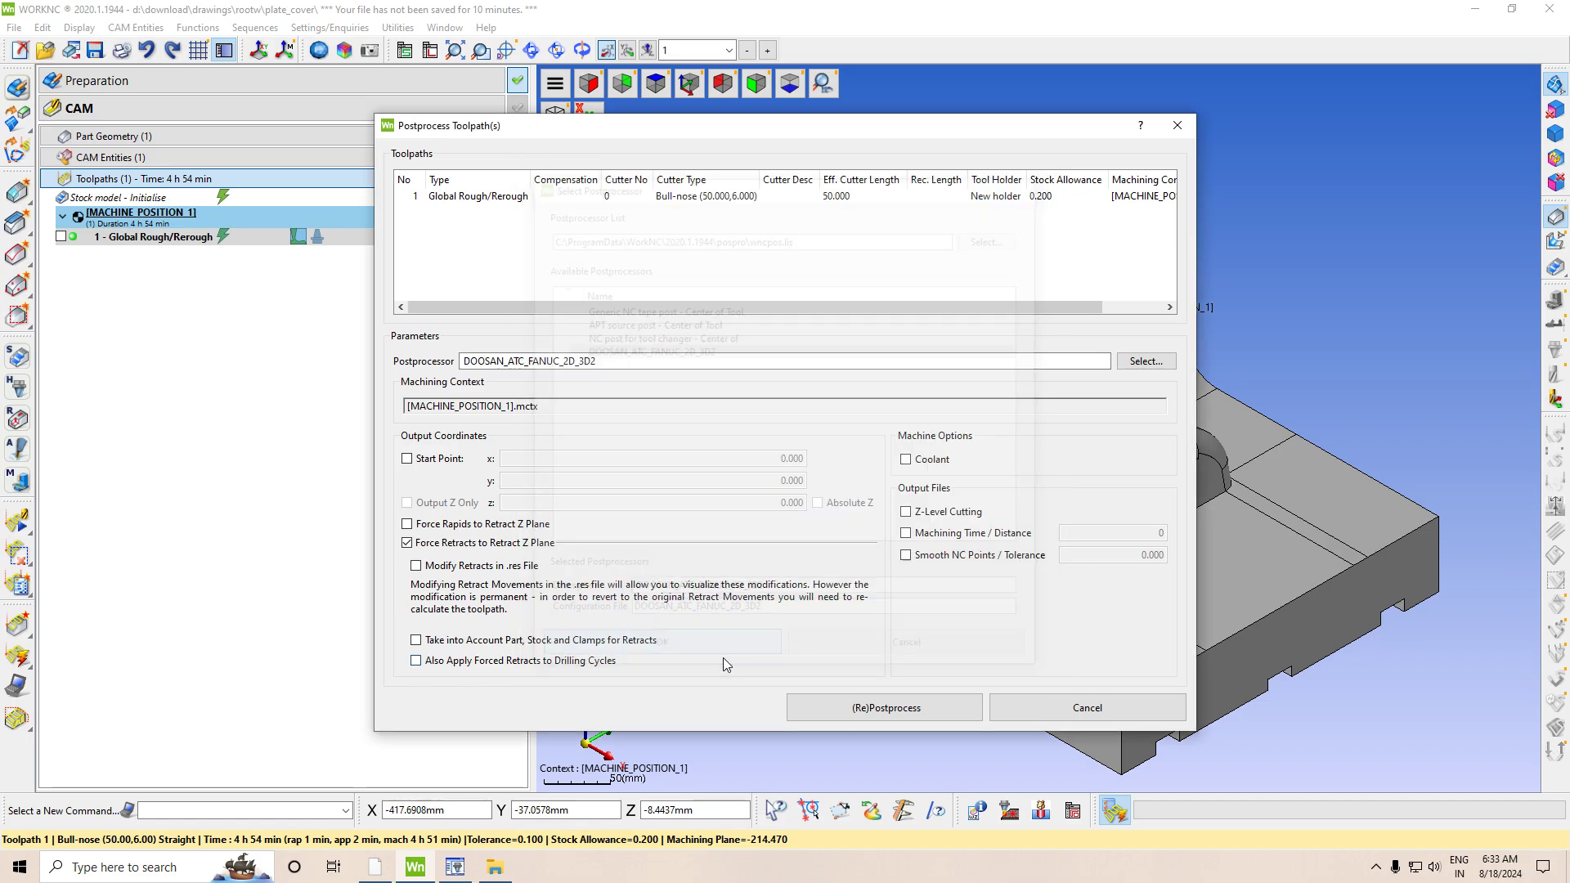
{"action": "left_click", "coordinate": [896, 710]}
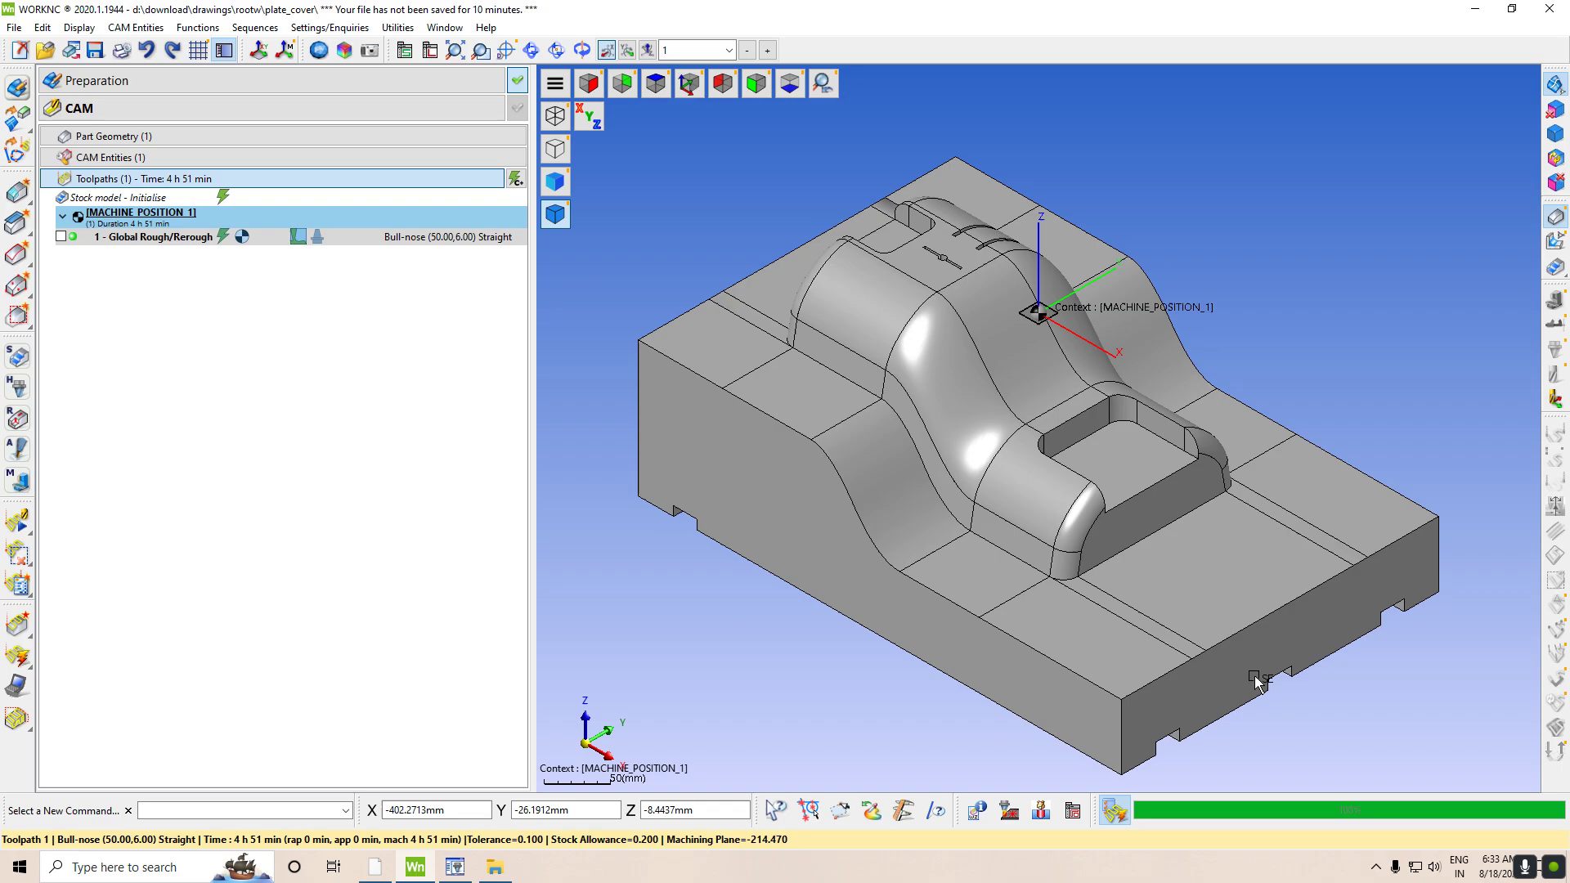
Refresh the ROOTW folder in Explorer so the new ab0101 file appears
{"action": "left_click", "coordinate": [494, 868]}
{"action": "right_click", "coordinate": [1099, 347]}
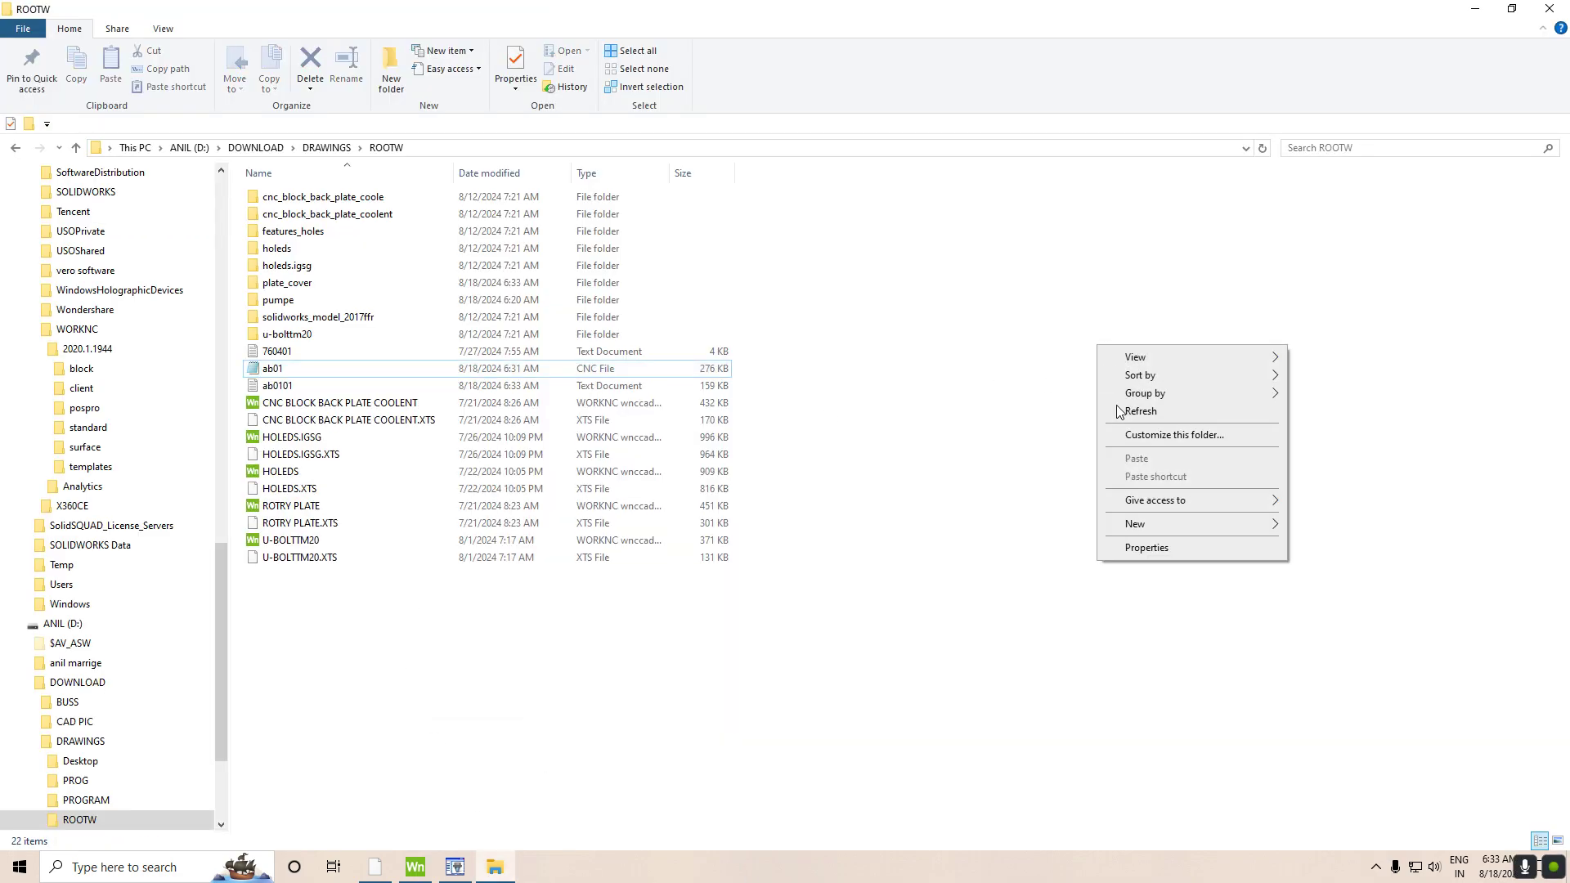
{"action": "left_click", "coordinate": [1172, 422]}
{"action": "double_click", "coordinate": [464, 370]}
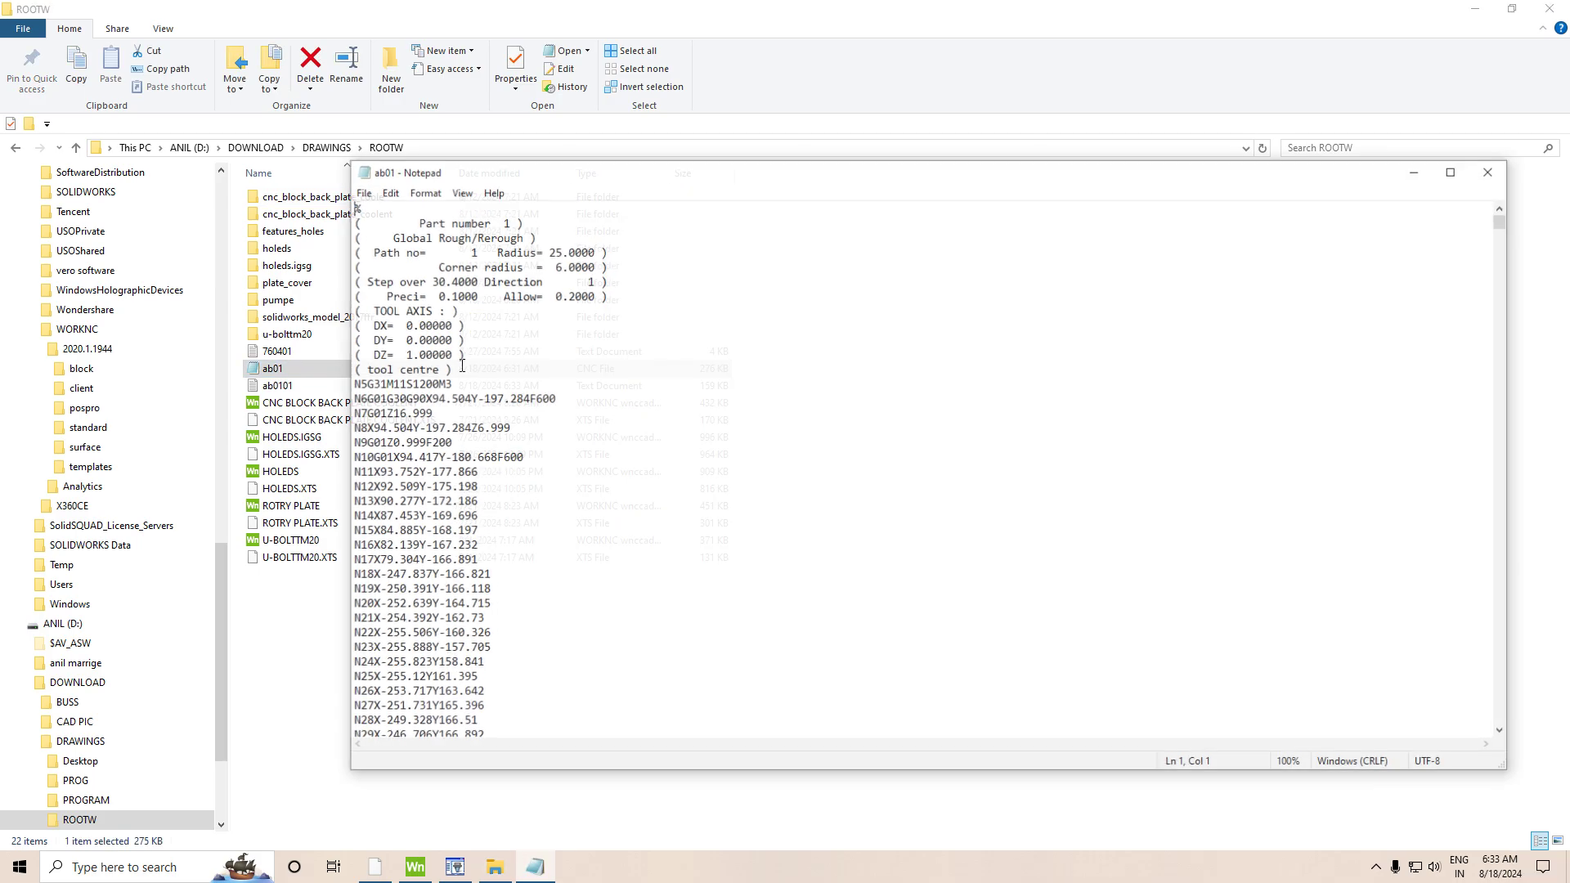
{"action": "left_click", "coordinate": [1492, 170]}
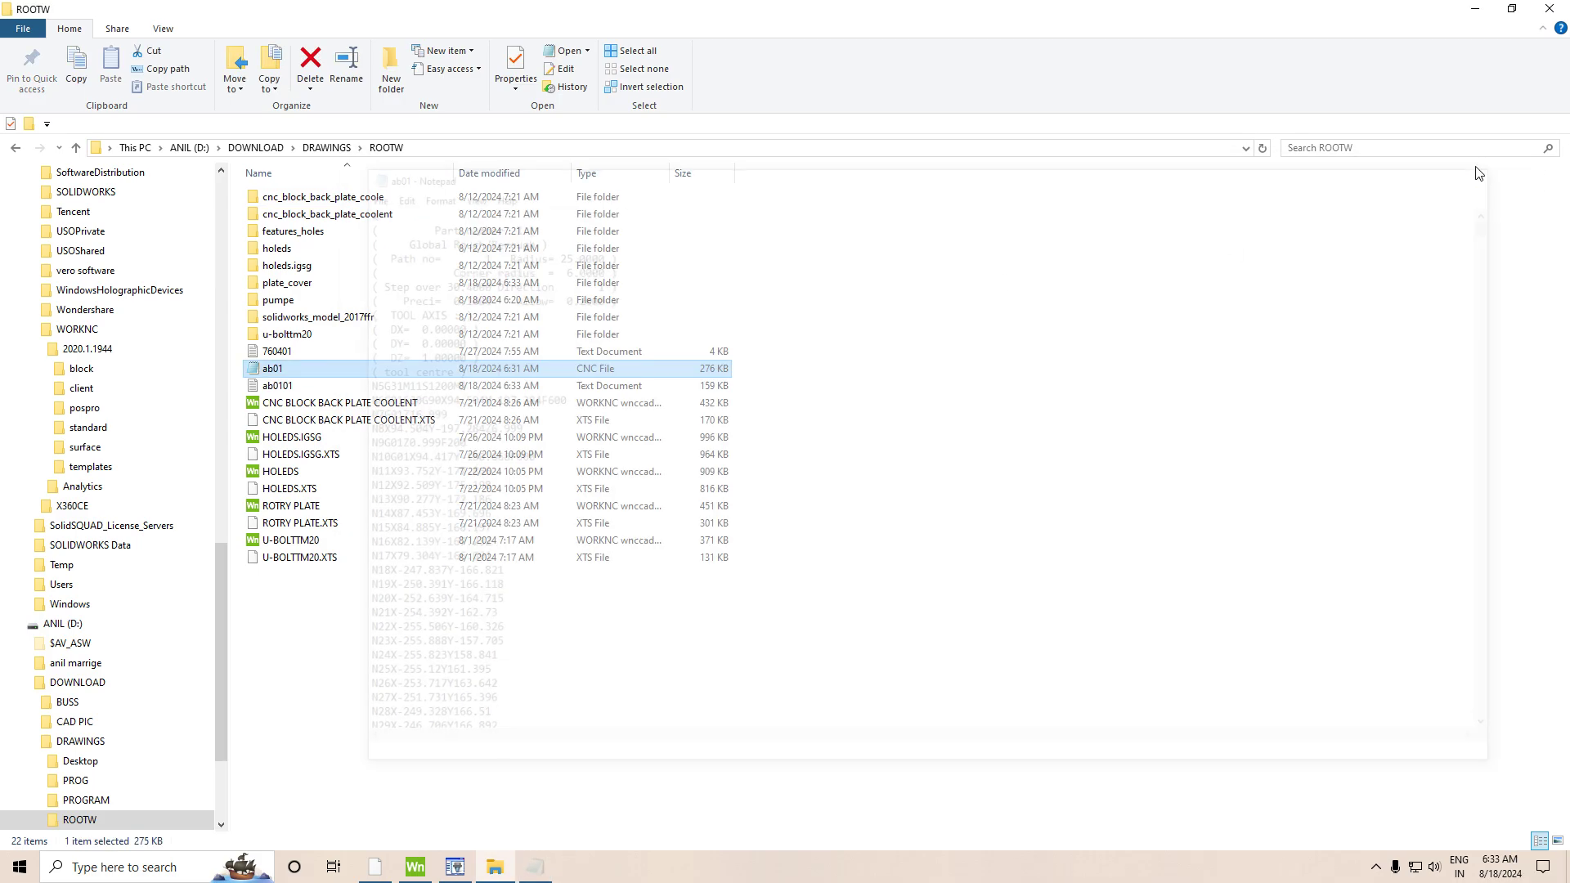
{"action": "right_click", "coordinate": [926, 335]}
{"action": "left_click", "coordinate": [973, 401]}
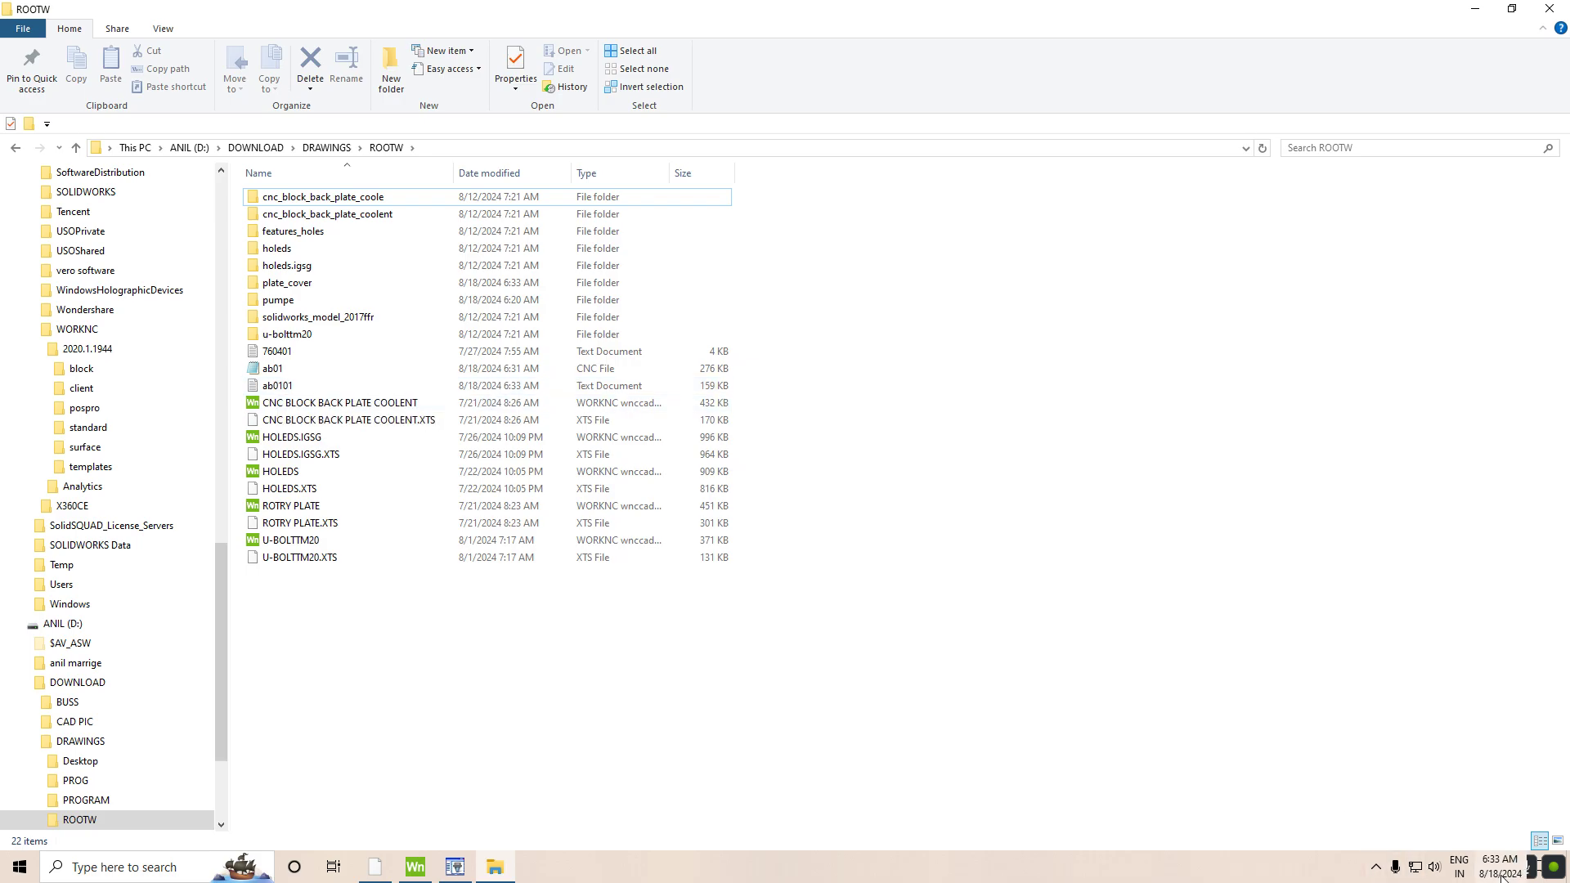
Review the ab0101 DOOSAN G-code in Notepad, then close Notepad and Explorer
{"action": "double_click", "coordinate": [332, 385]}
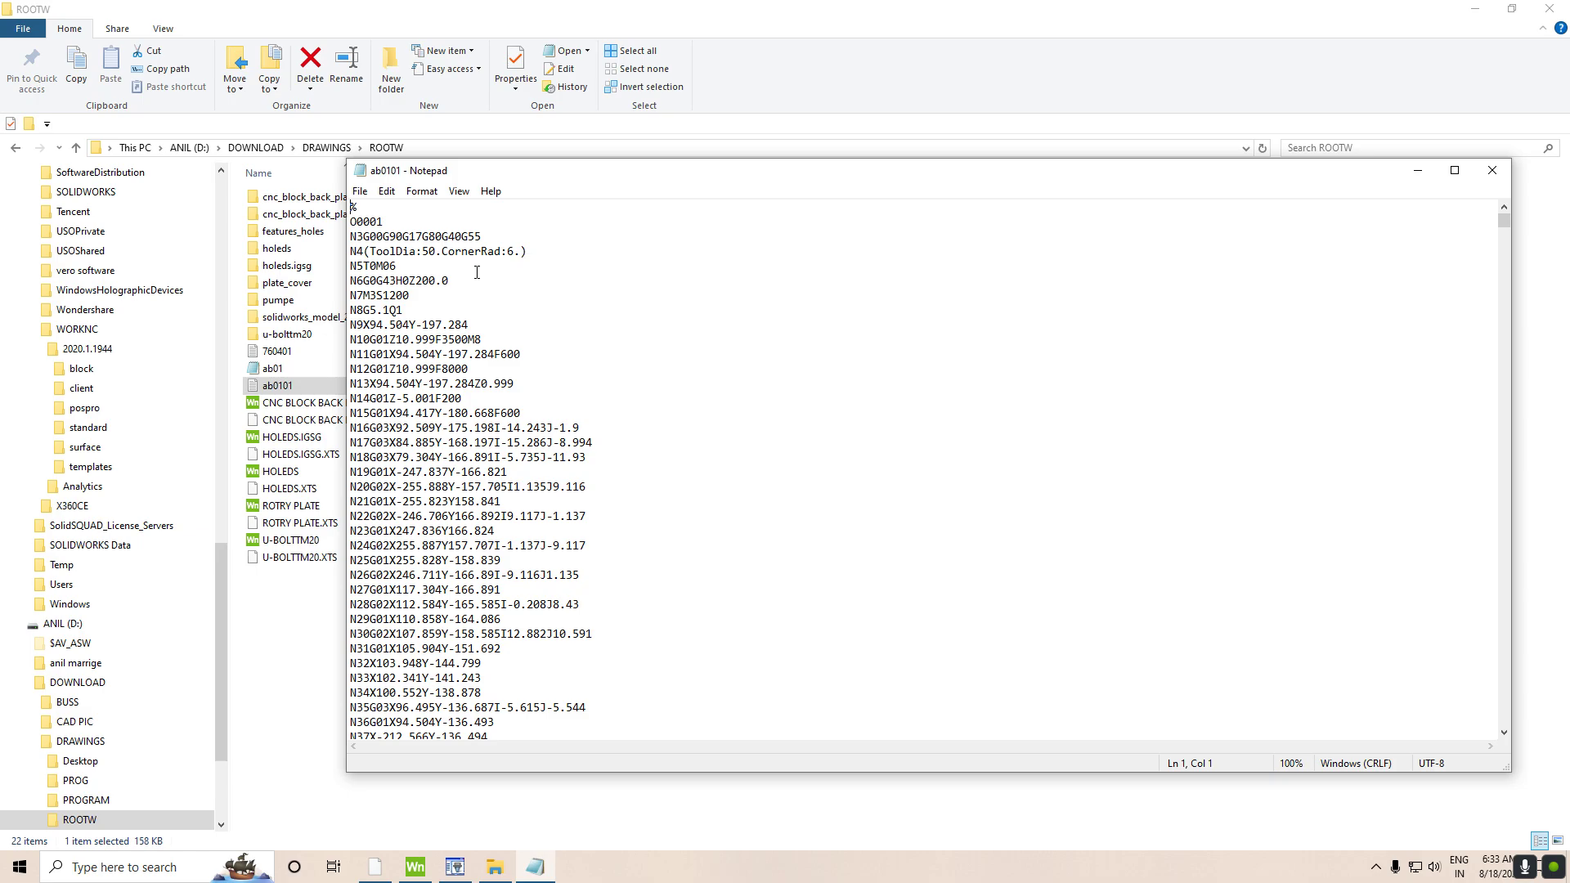
{"action": "scroll", "coordinate": [522, 457], "scroll_direction": "down", "scroll_amount": 10}
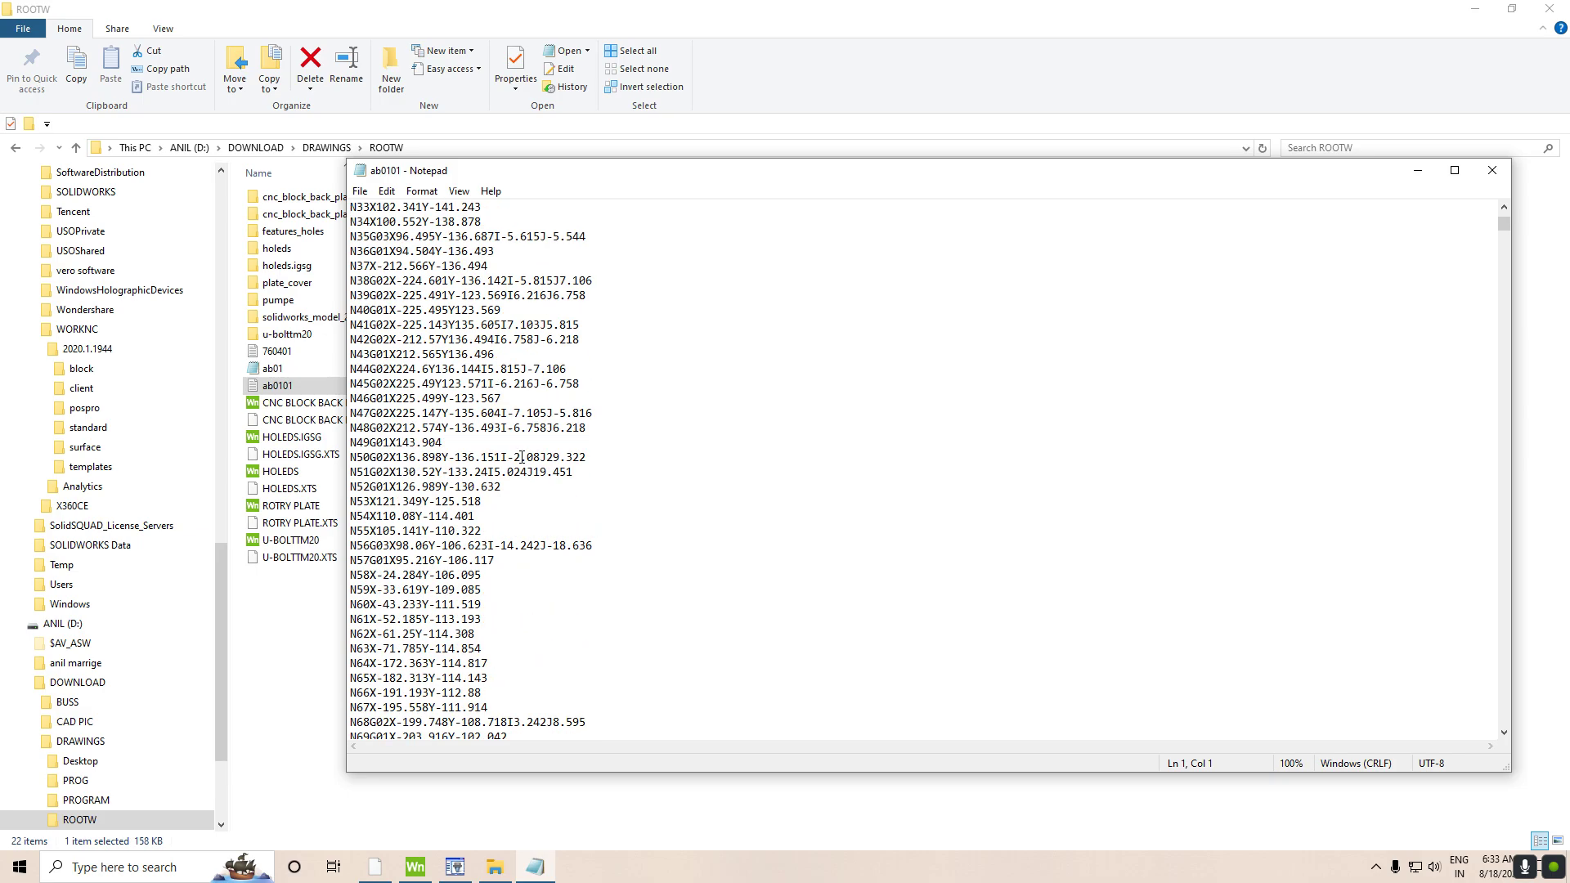
{"action": "scroll", "coordinate": [522, 457], "scroll_direction": "down", "scroll_amount": 10}
{"action": "scroll", "coordinate": [522, 457], "scroll_direction": "down", "scroll_amount": 10}
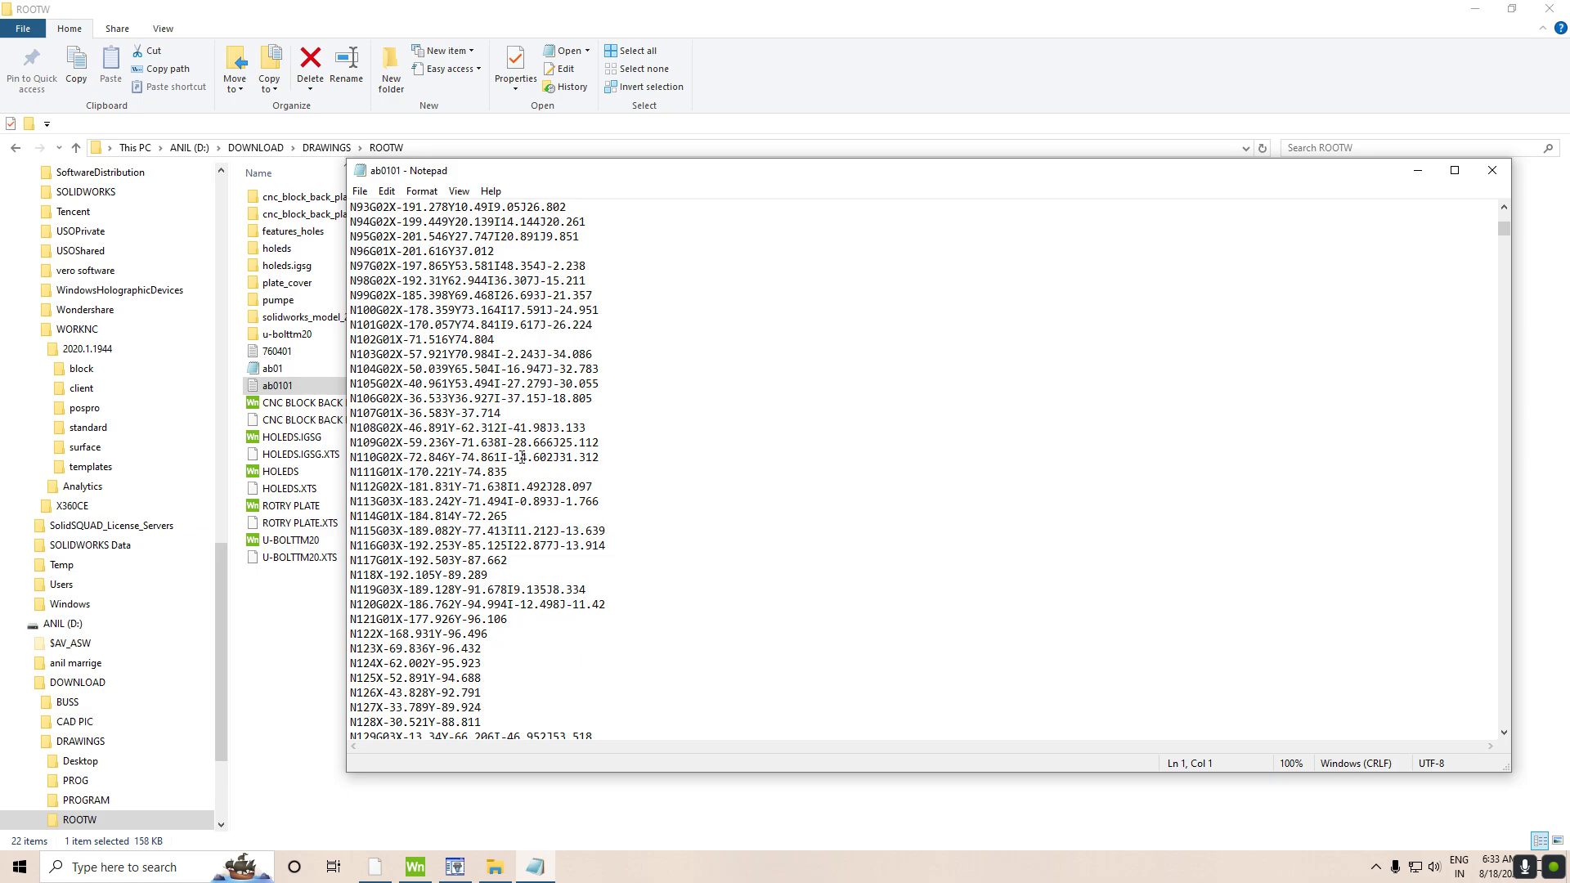
{"action": "scroll", "coordinate": [522, 457], "scroll_direction": "up", "scroll_amount": 8}
{"action": "scroll", "coordinate": [522, 457], "scroll_direction": "up", "scroll_amount": 8}
{"action": "scroll", "coordinate": [522, 457], "scroll_direction": "up", "scroll_amount": 8}
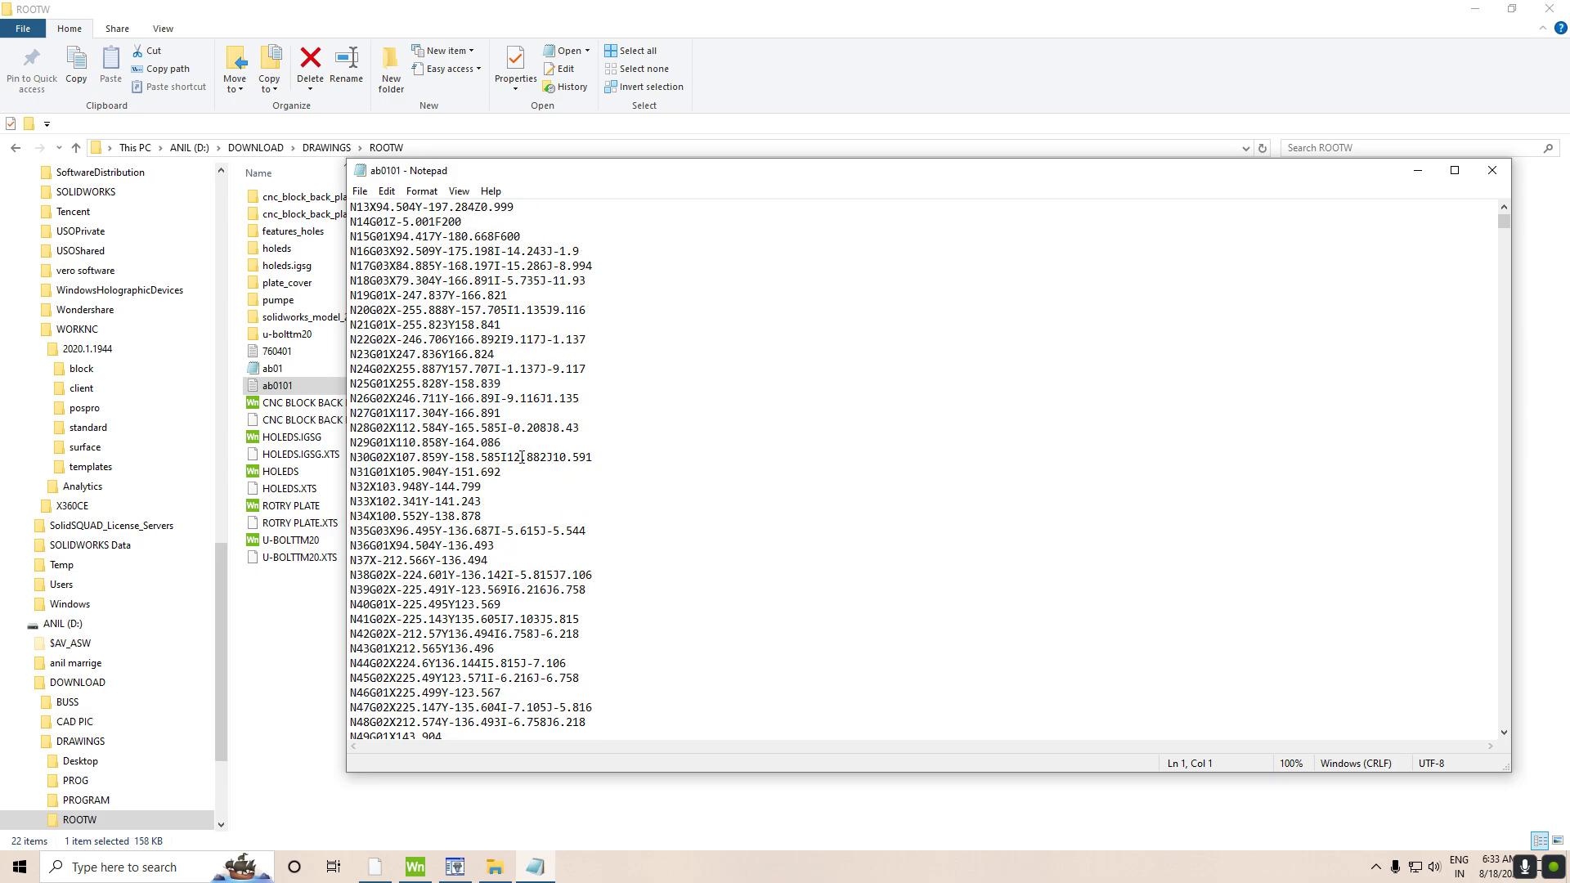
{"action": "scroll", "coordinate": [521, 457], "scroll_direction": "up", "scroll_amount": 7}
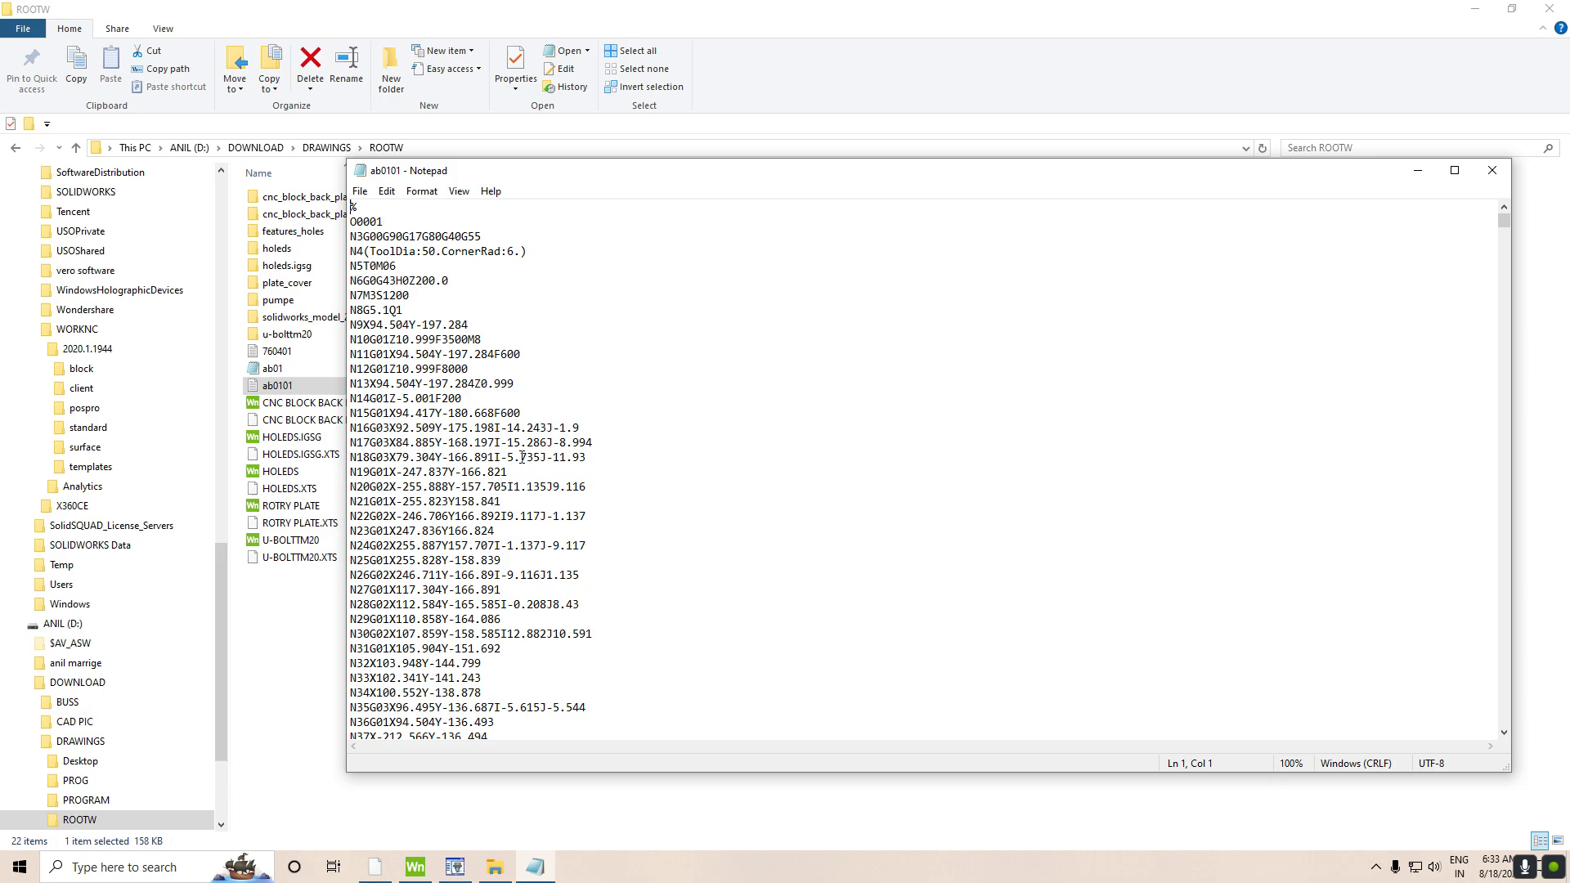
{"action": "left_click", "coordinate": [1493, 170]}
{"action": "left_click", "coordinate": [1554, 10]}
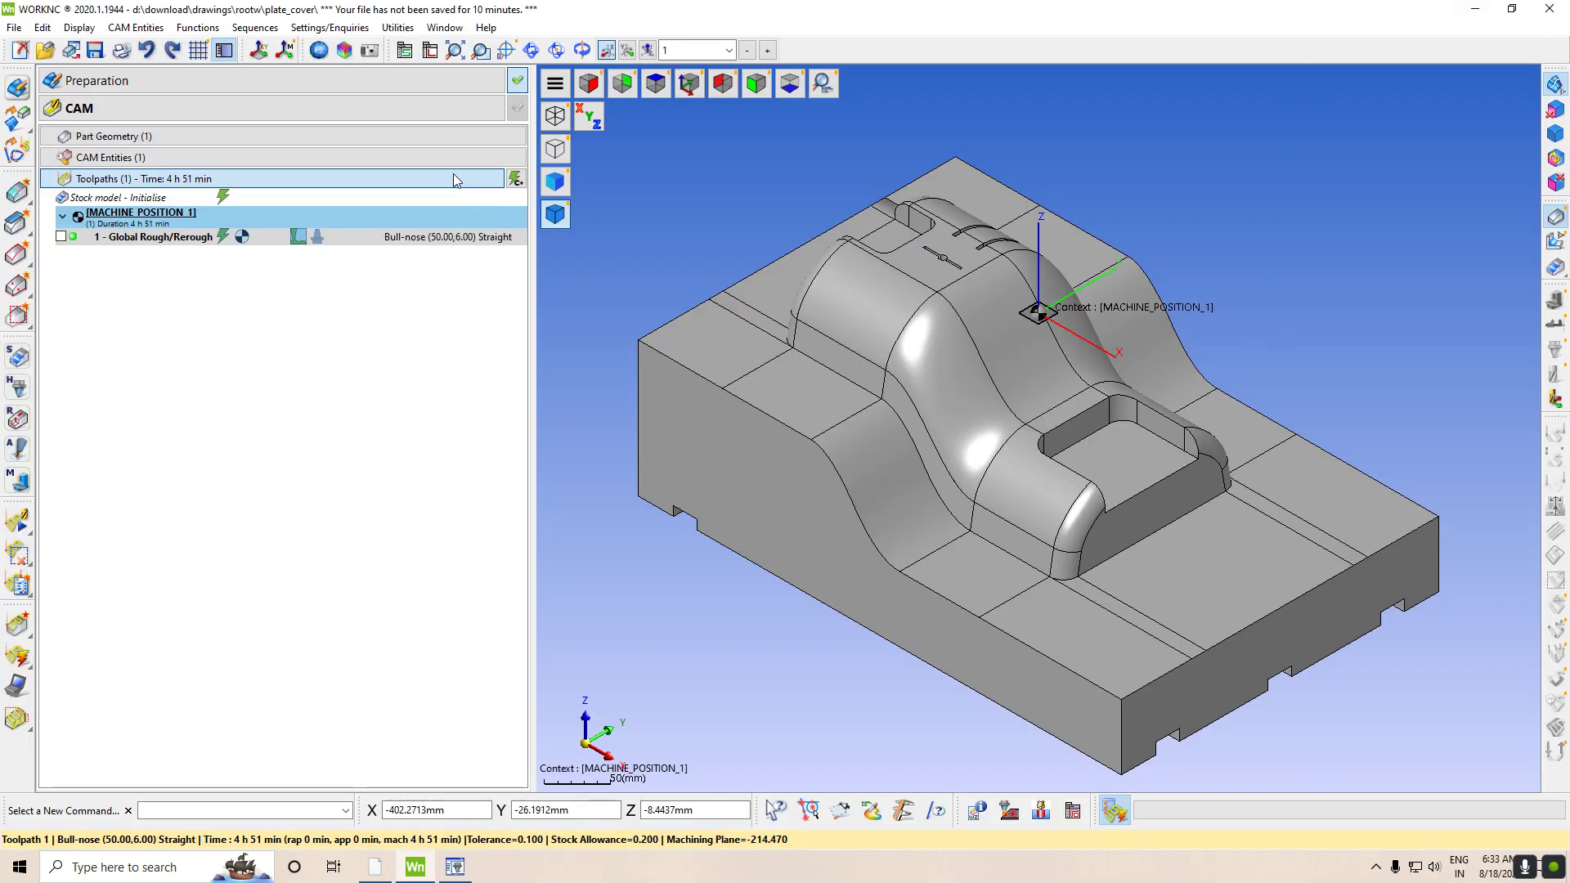
{"action": "left_click", "coordinate": [25, 685]}
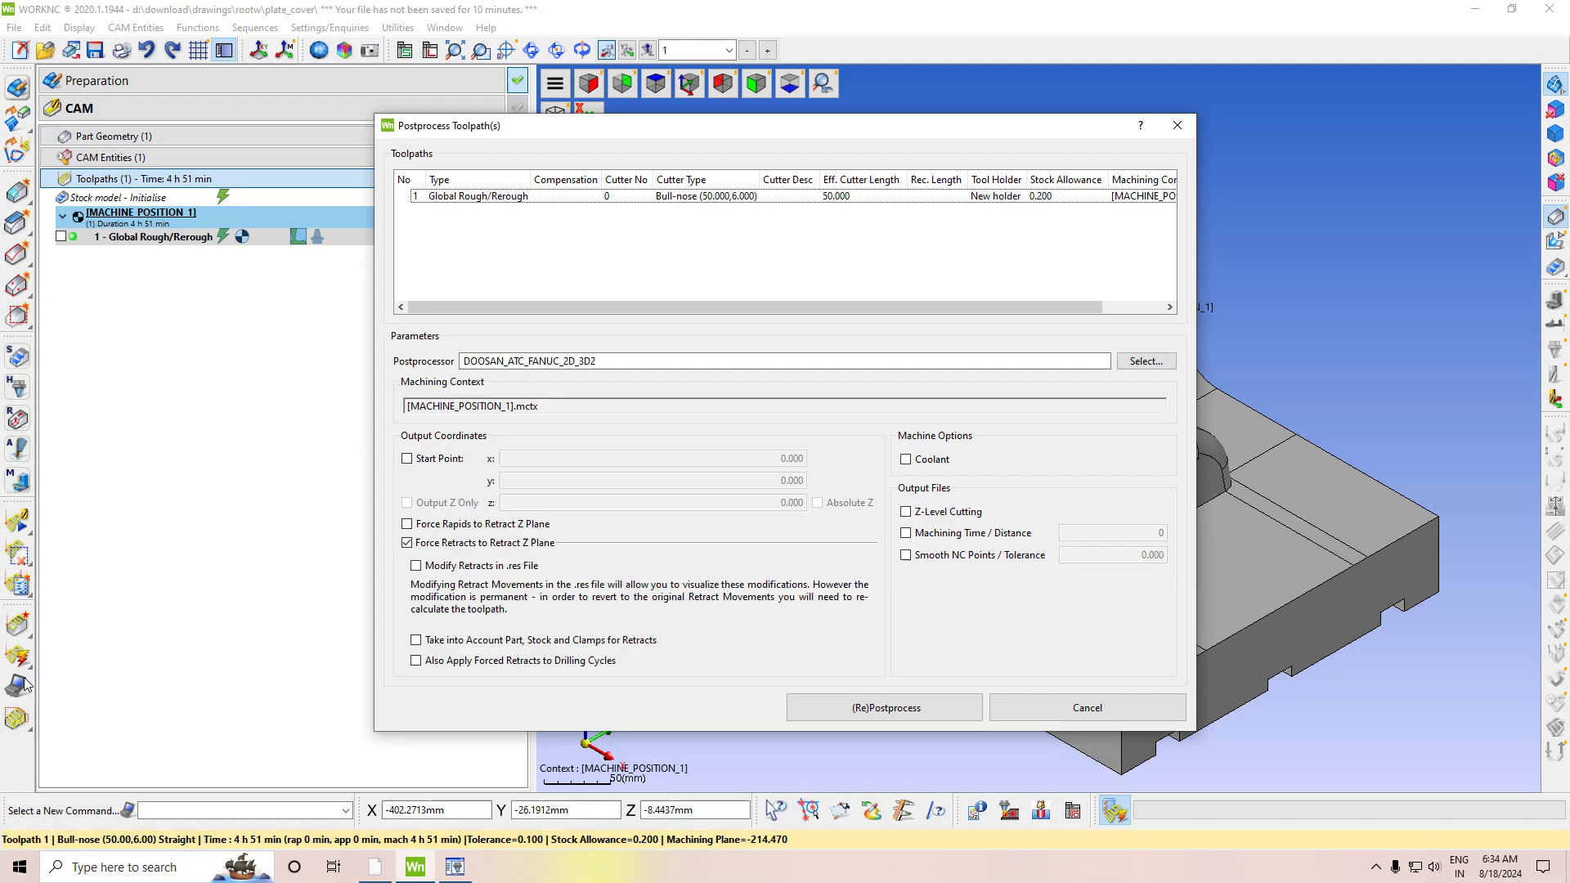
{"action": "left_click", "coordinate": [830, 202]}
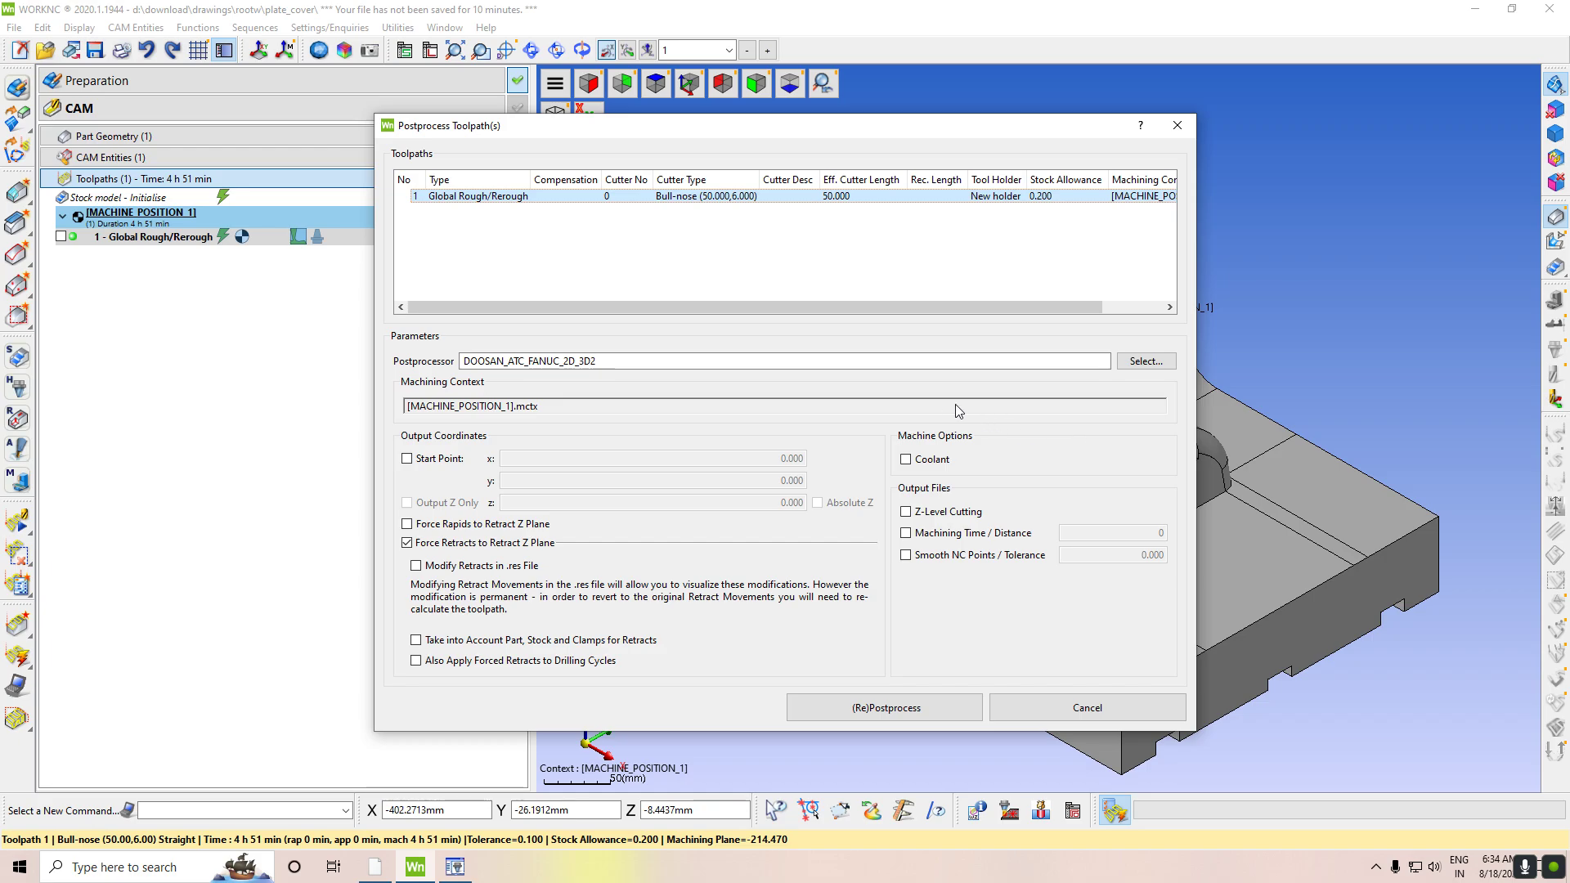
{"action": "left_click", "coordinate": [937, 465]}
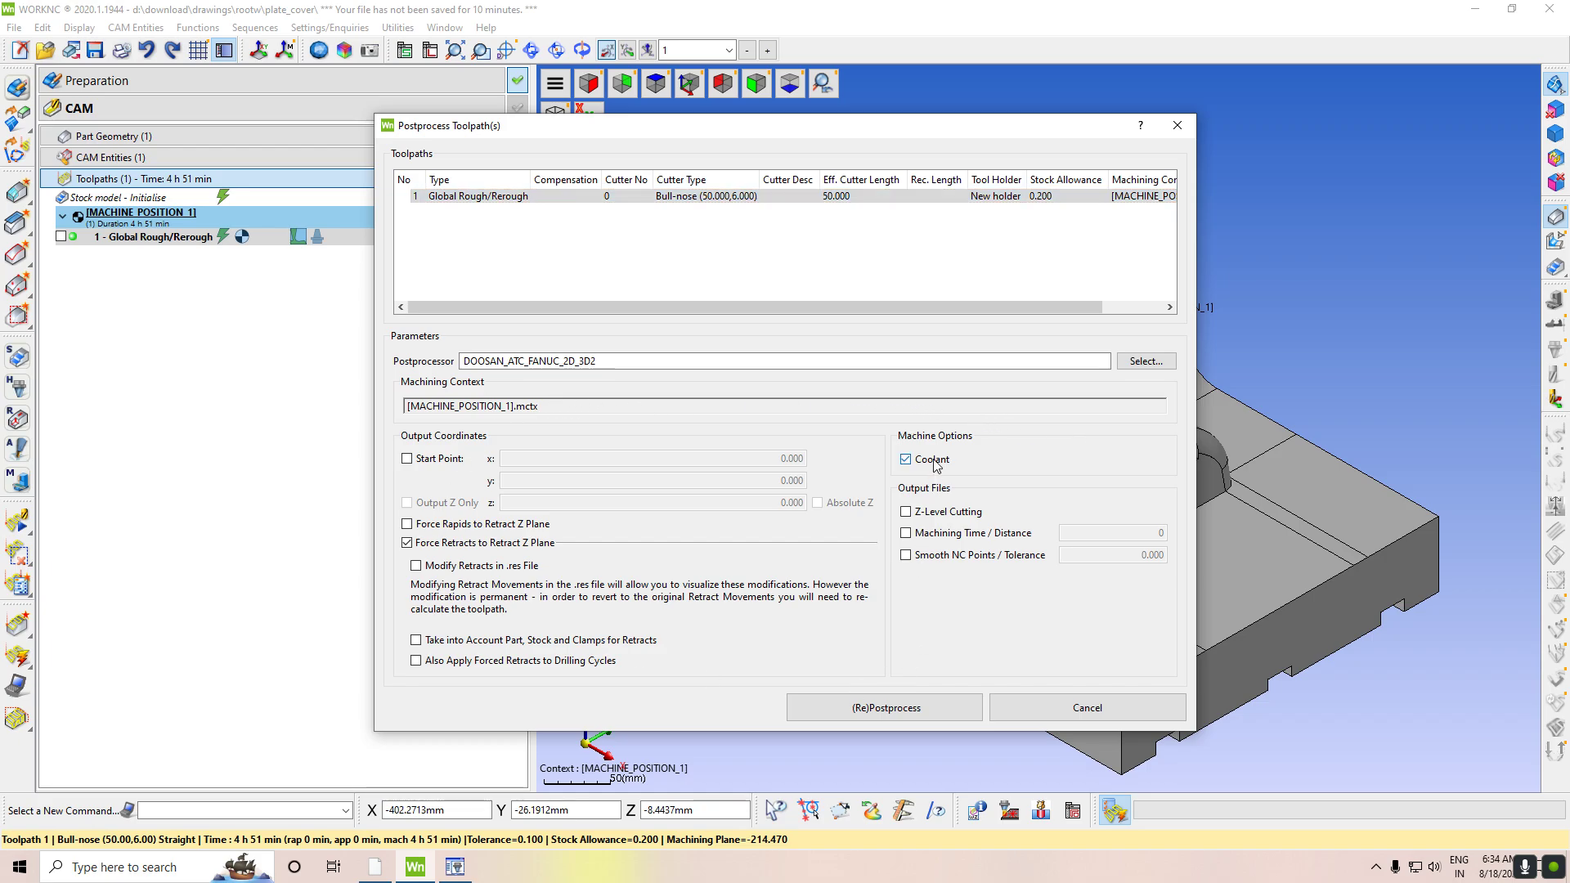
{"action": "left_click", "coordinate": [937, 464]}
{"action": "left_click", "coordinate": [937, 465]}
{"action": "left_click", "coordinate": [435, 459]}
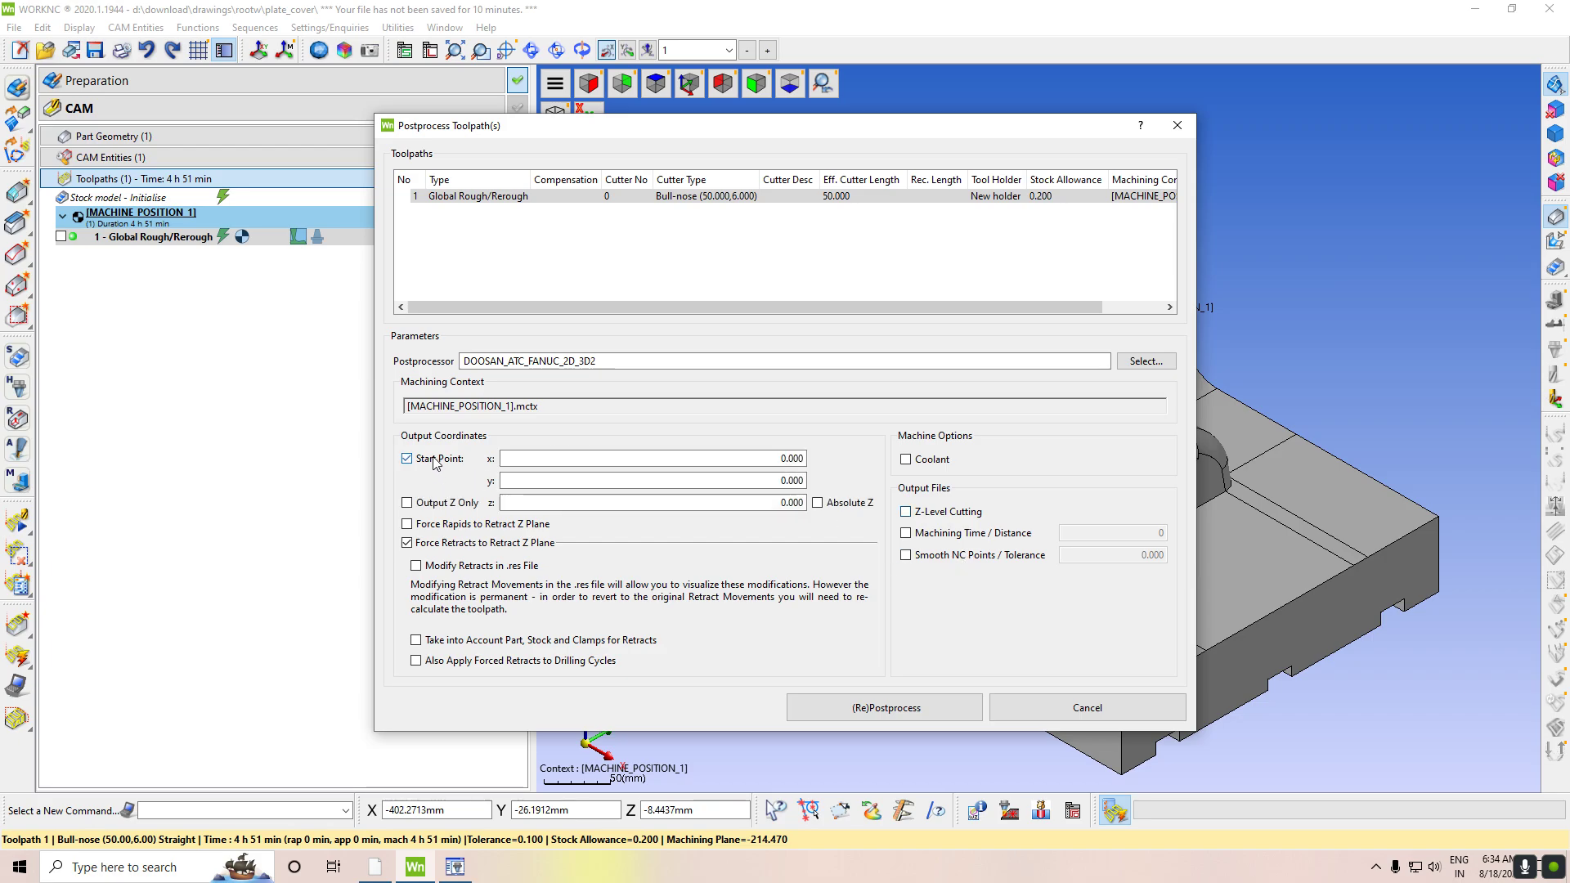
{"action": "left_click", "coordinate": [434, 459]}
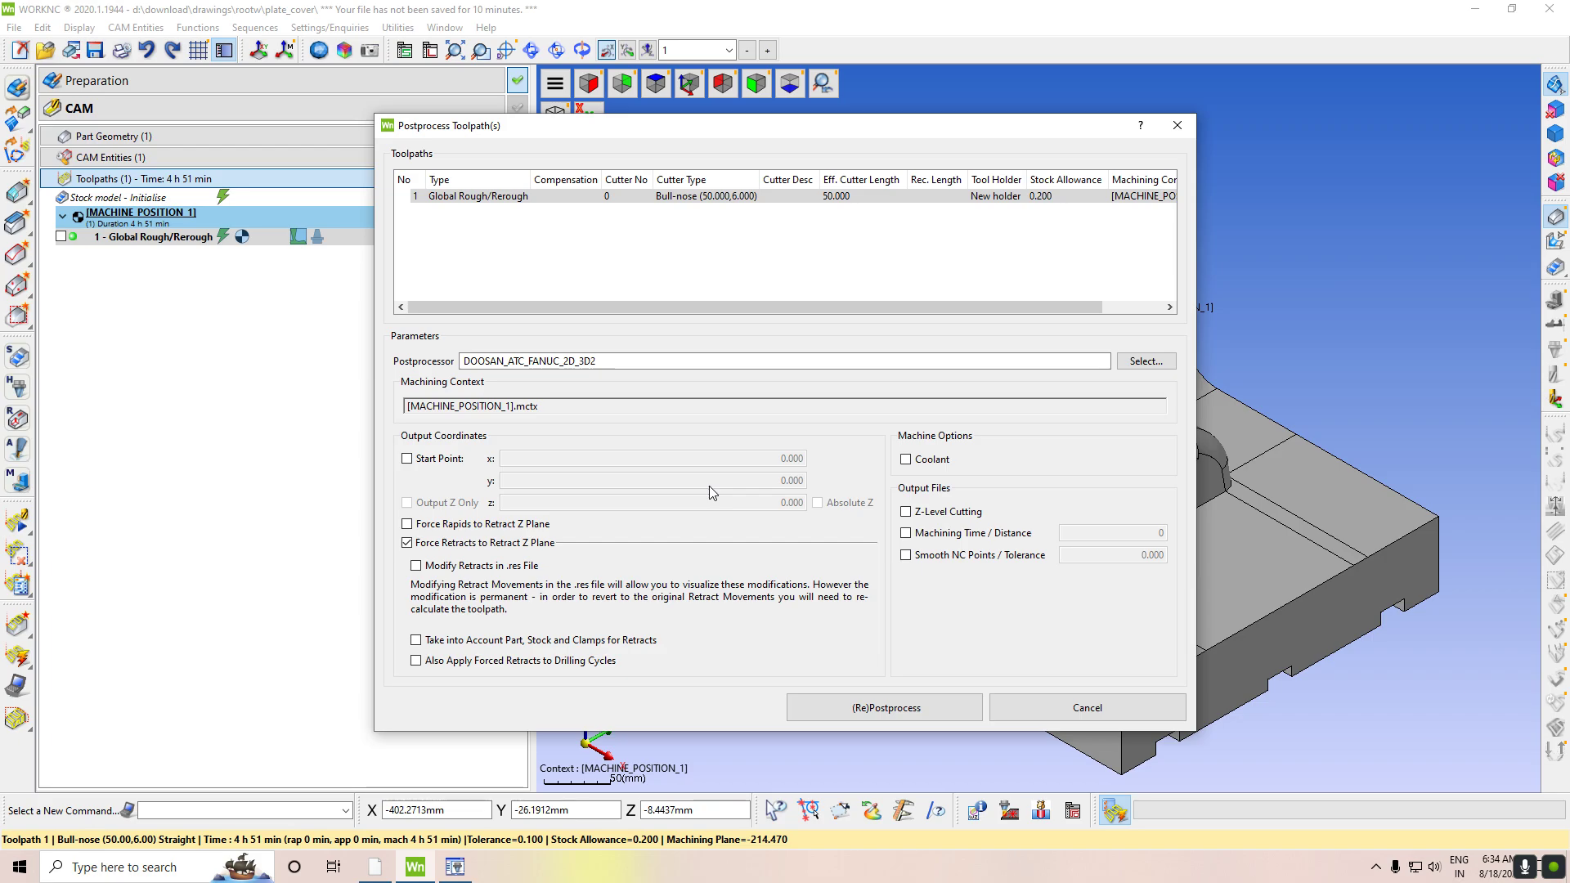
{"action": "left_click", "coordinate": [1178, 125]}
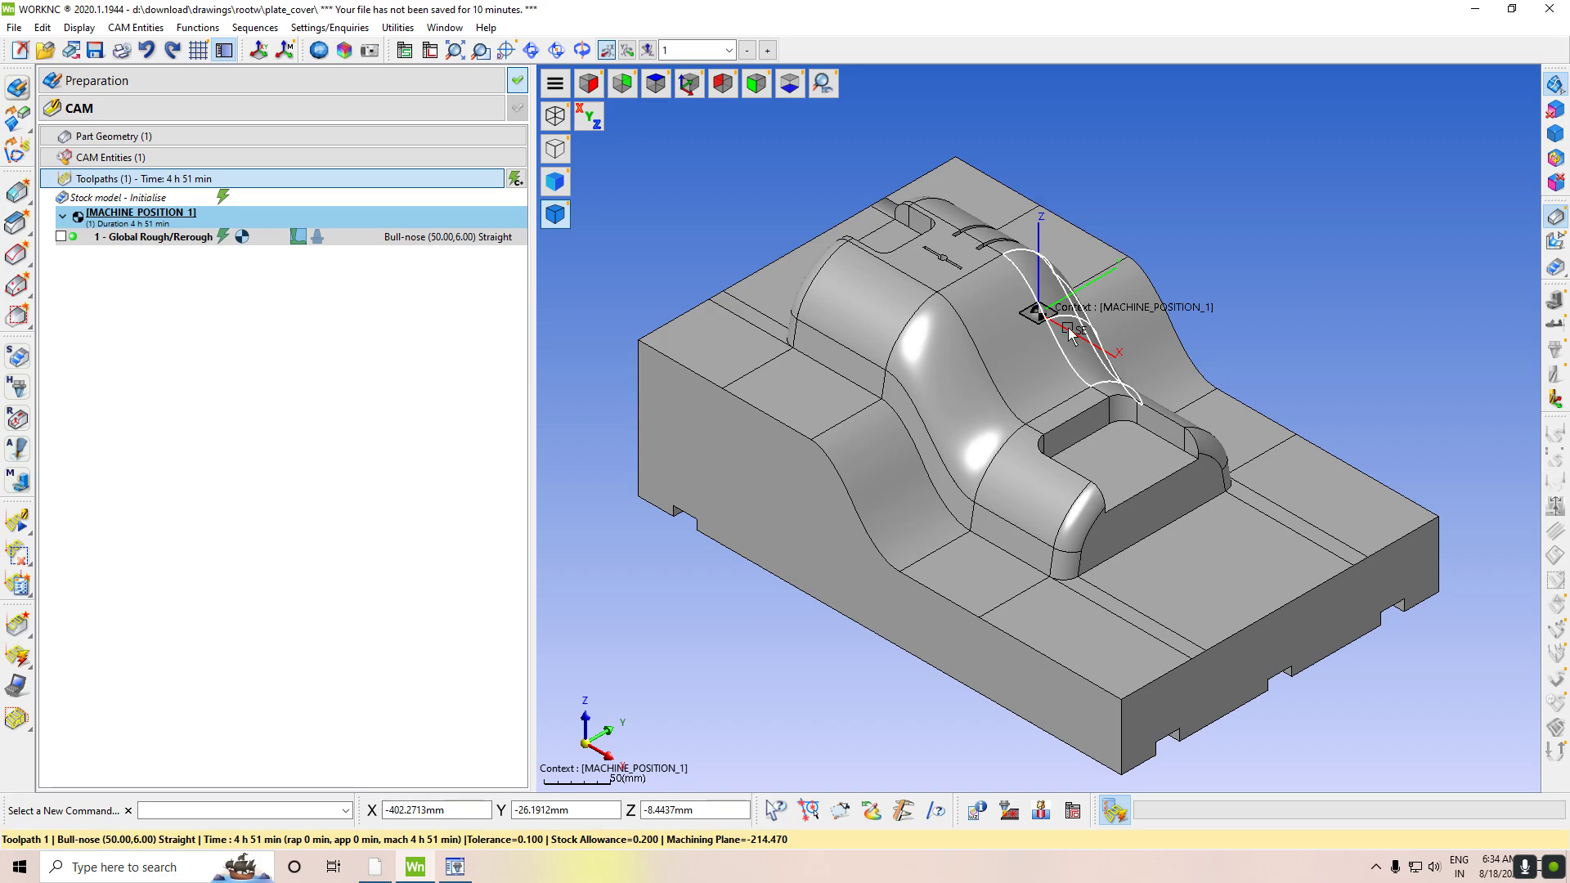
{"action": "scroll", "coordinate": [1133, 561], "scroll_direction": "down", "scroll_amount": 1}
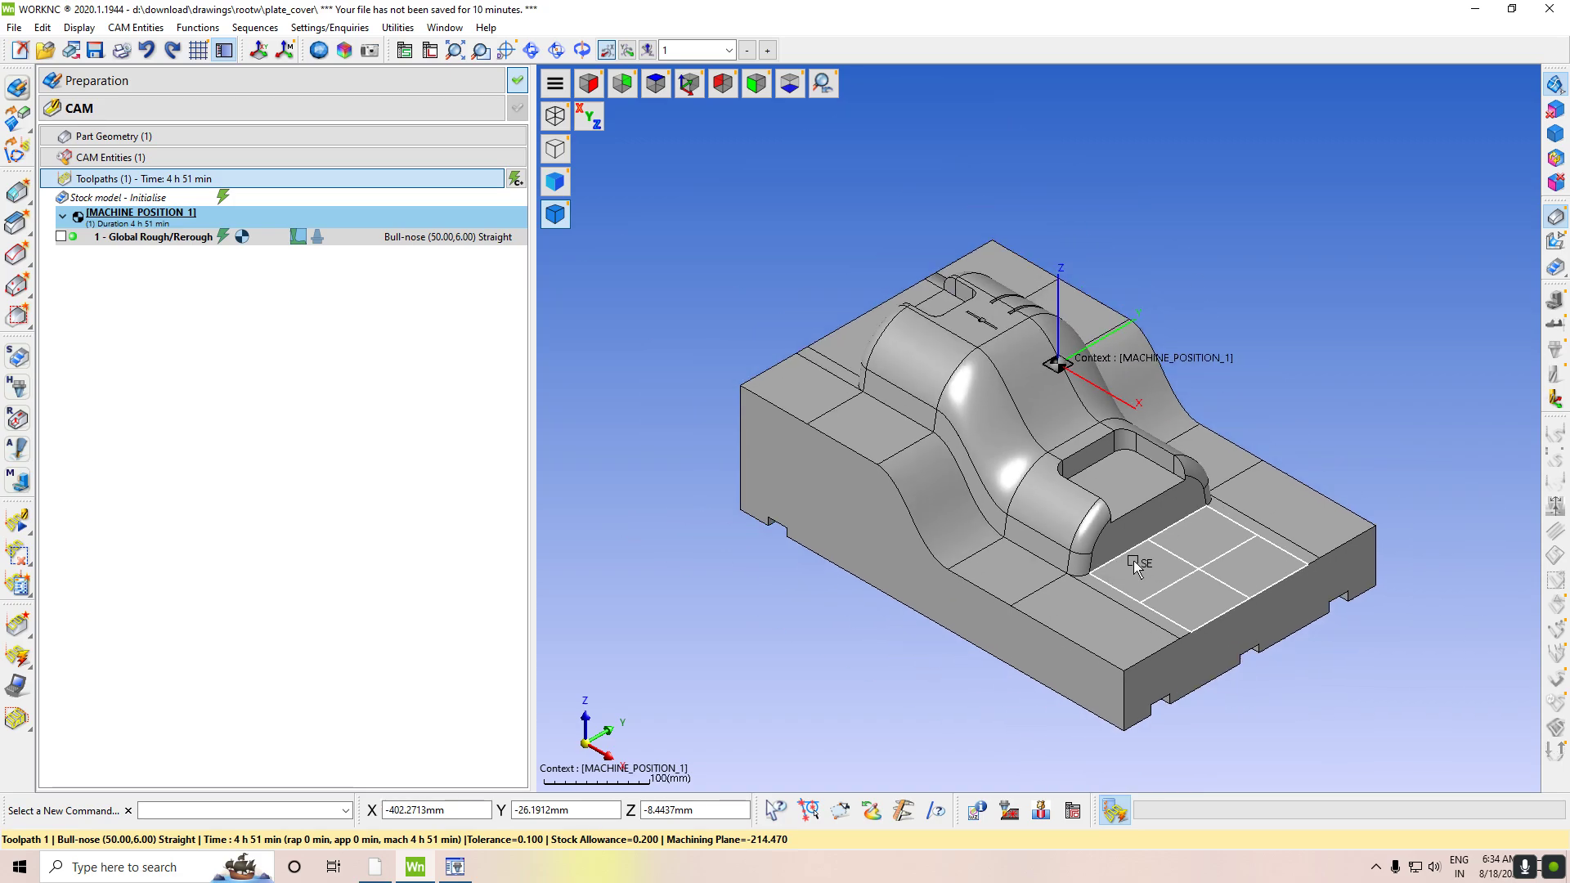